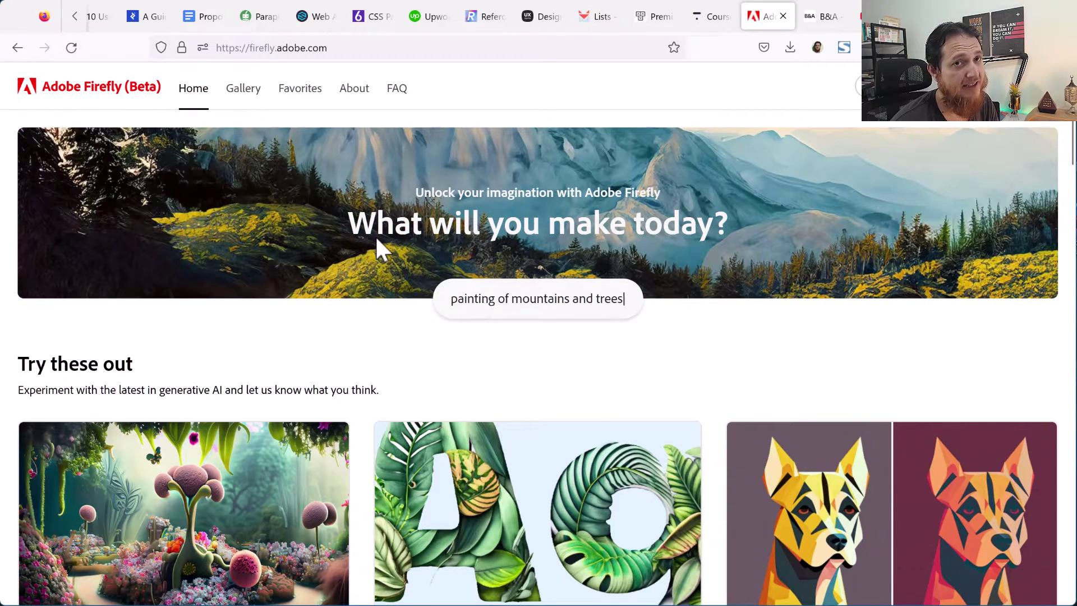
# Scroll down the Firefly home page to the Try these out section.
pyautogui.scroll(-2, 377, 241)
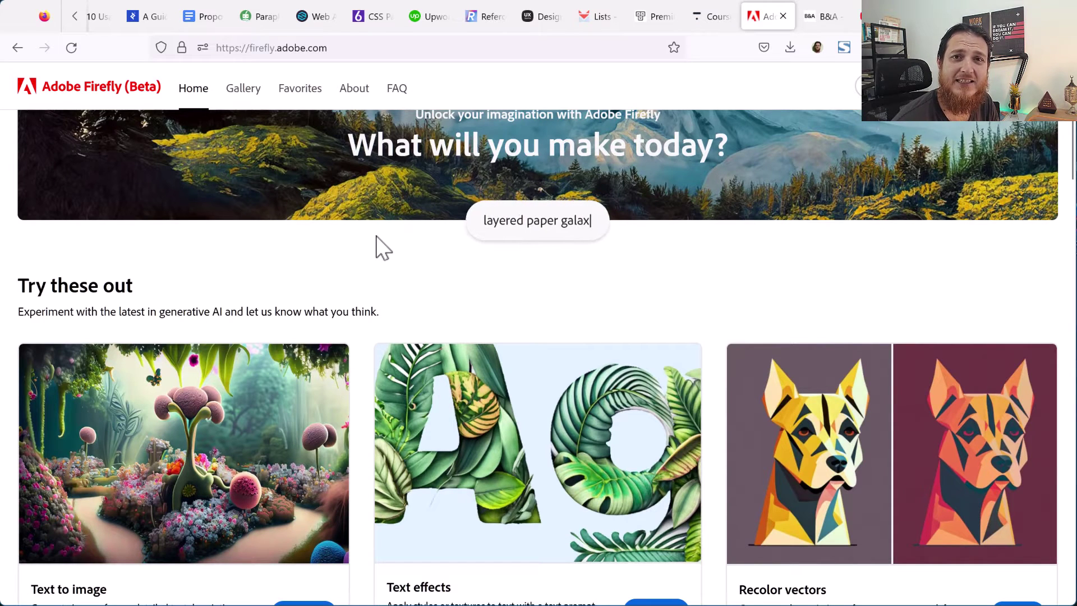
pyautogui.scroll(-4, 377, 241)
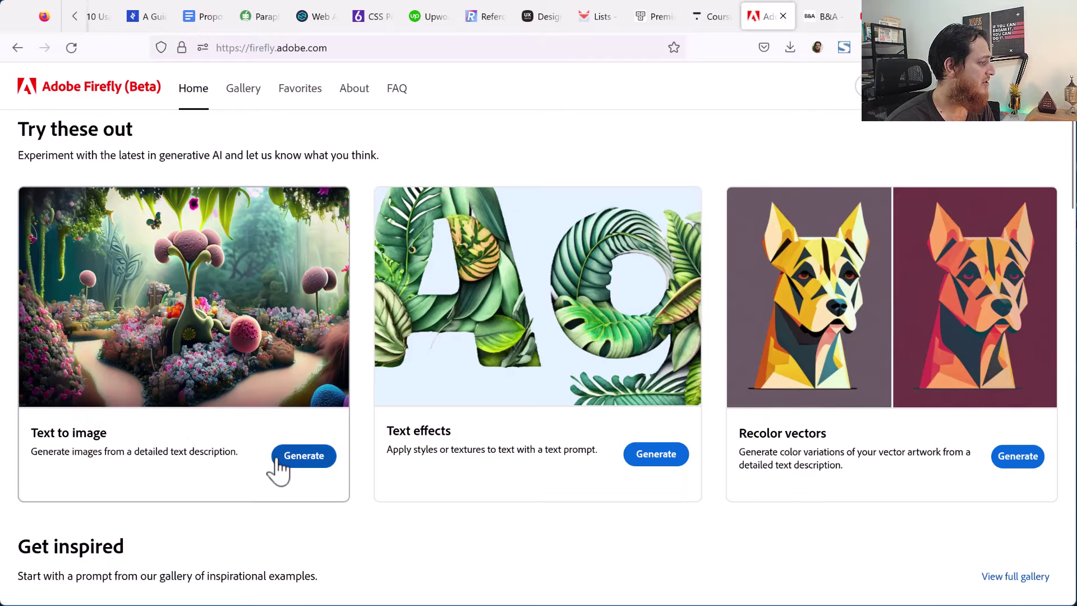
pyautogui.click(298, 90)
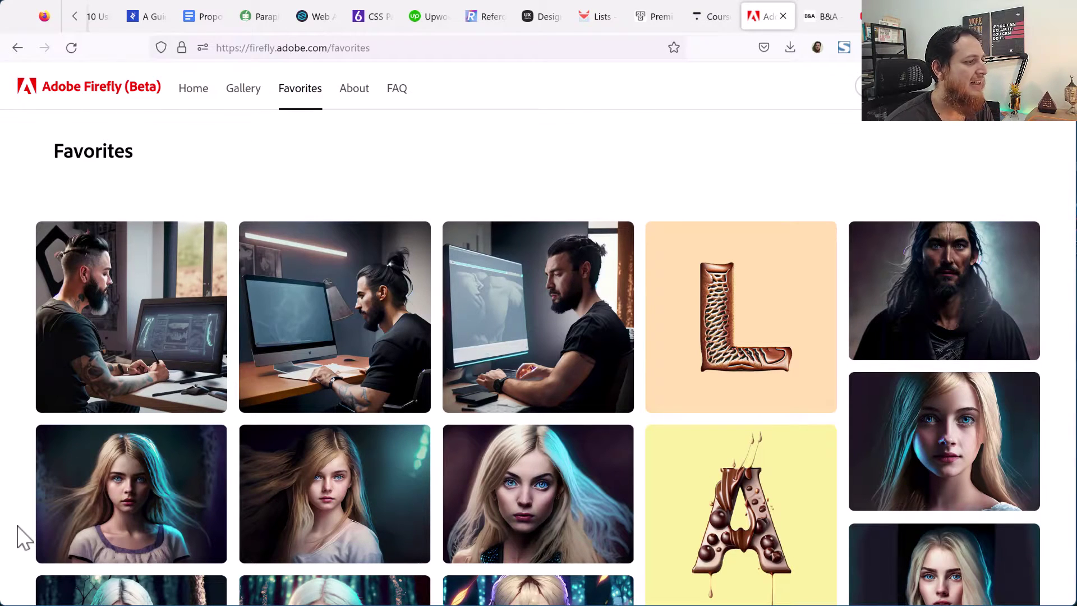
pyautogui.moveTo(772, 320)
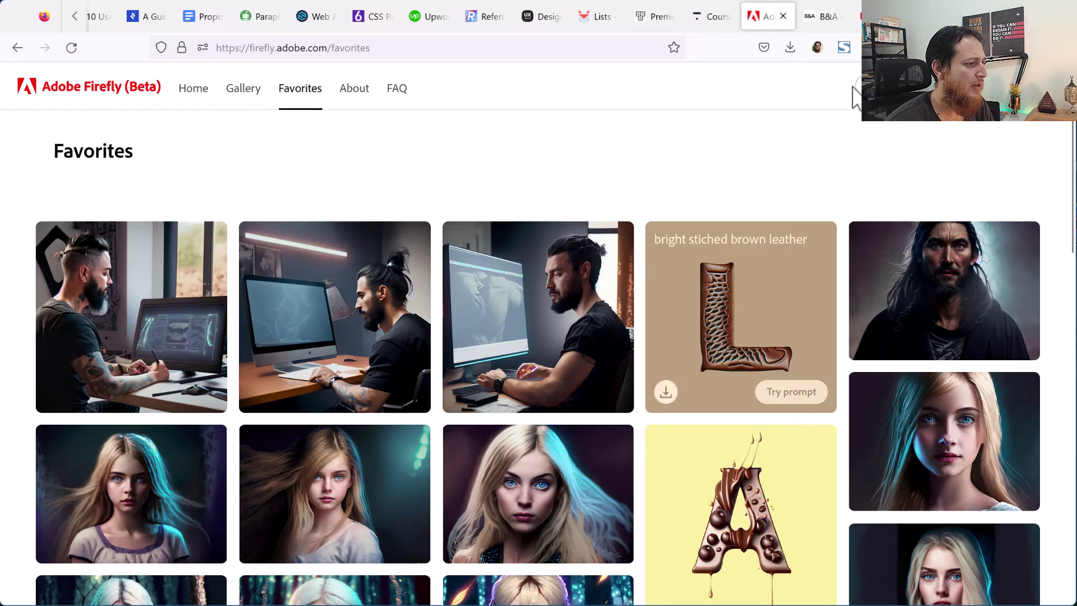
pyautogui.moveTo(1006, 307)
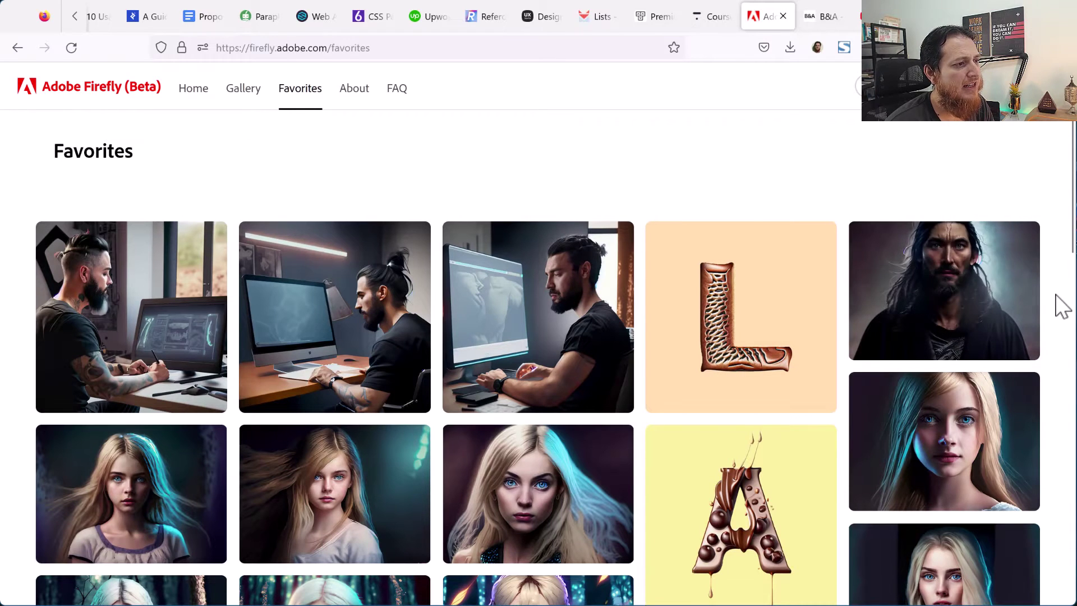
pyautogui.scroll(-3, 1062, 307)
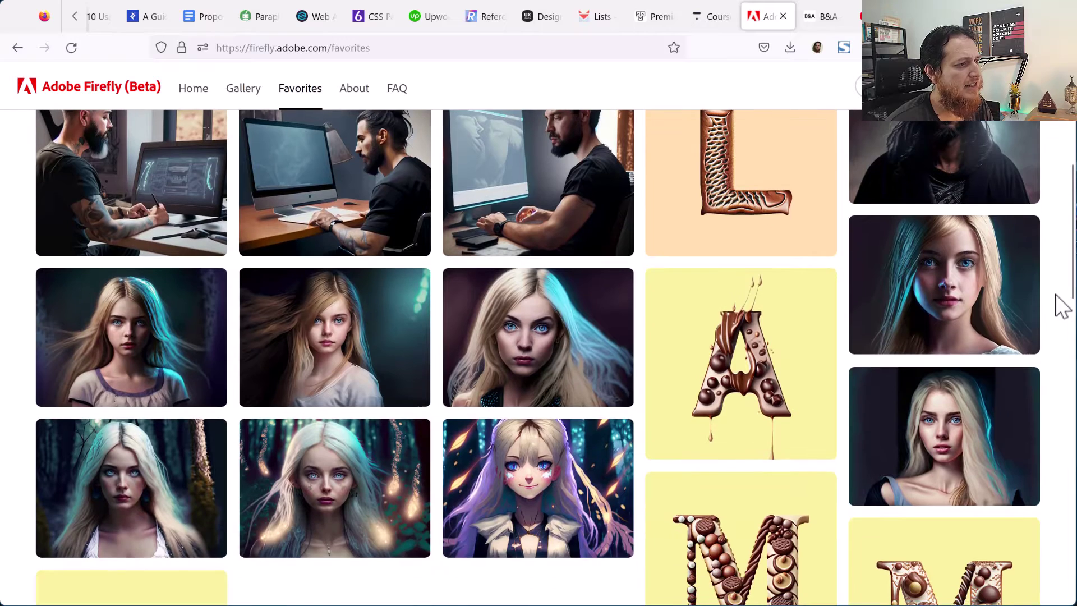
pyautogui.scroll(-2, 1015, 377)
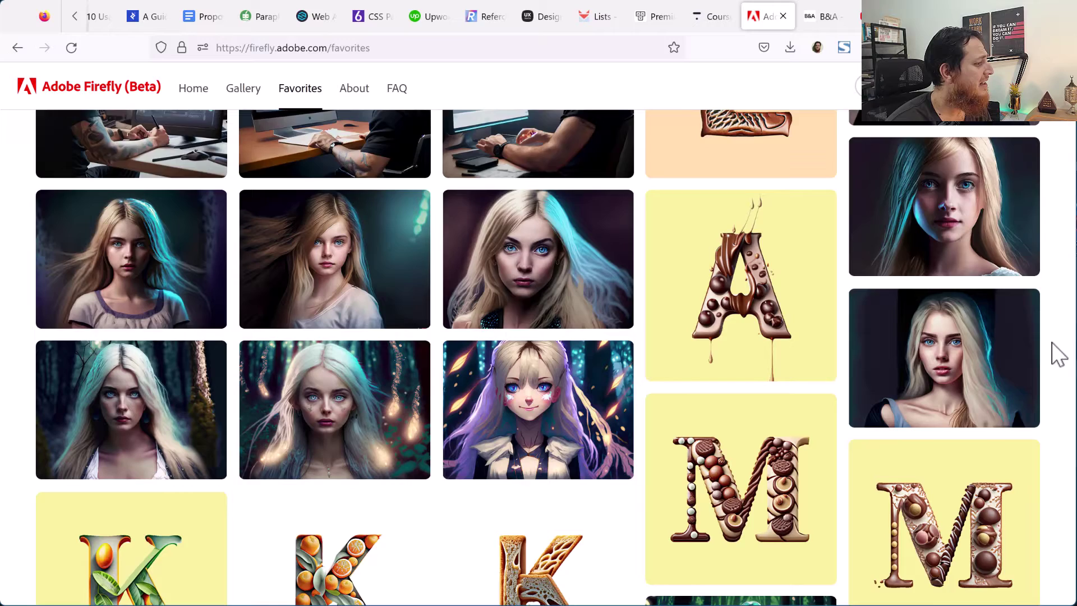
pyautogui.scroll(-2, 1059, 354)
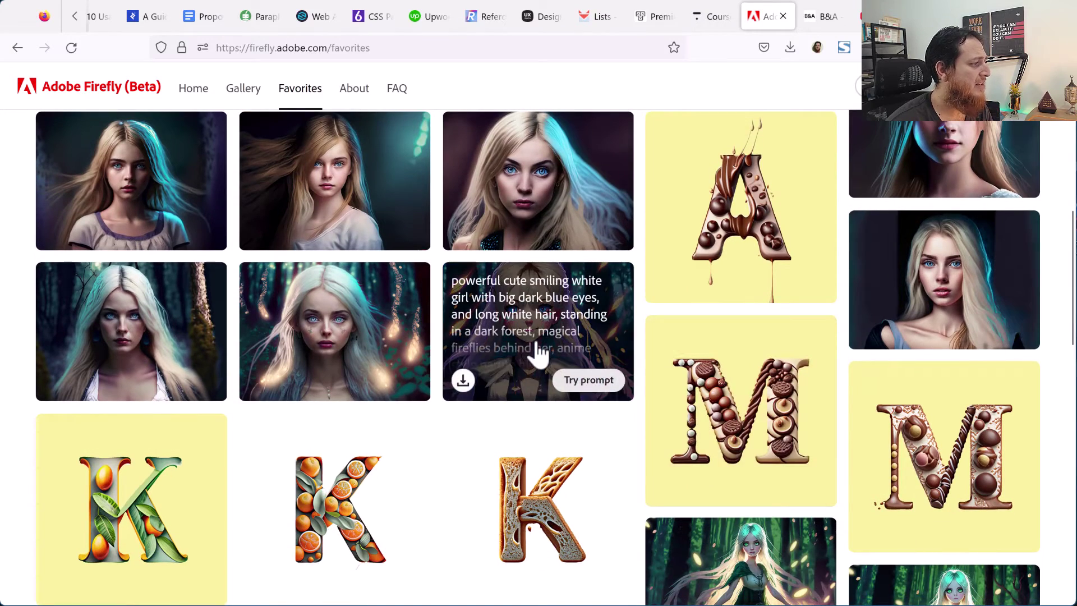
pyautogui.scroll(-4, 488, 446)
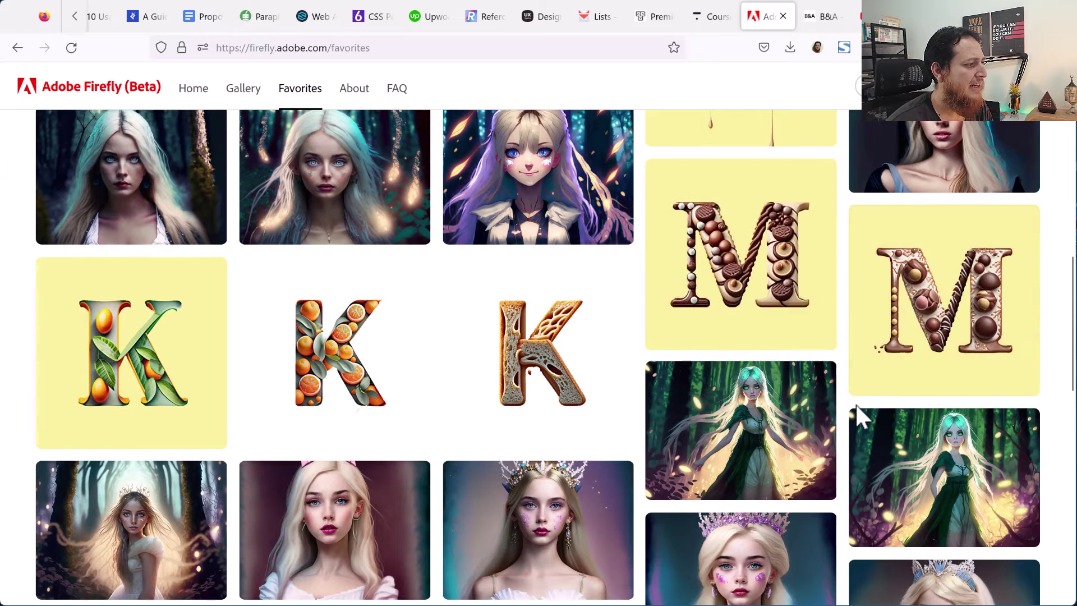
pyautogui.scroll(4, 856, 405)
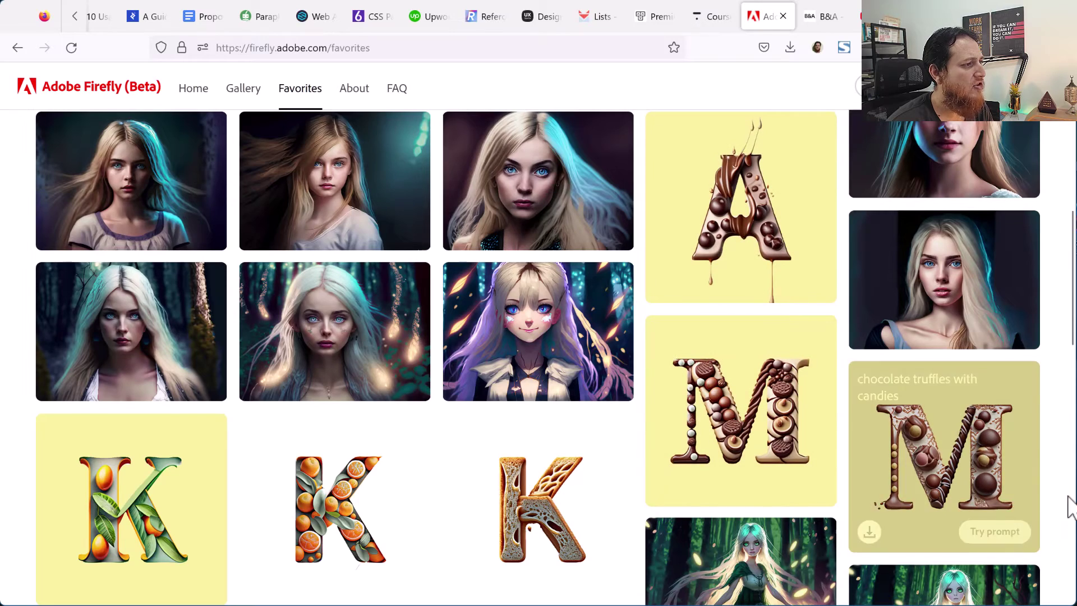
pyautogui.scroll(-2, 1071, 476)
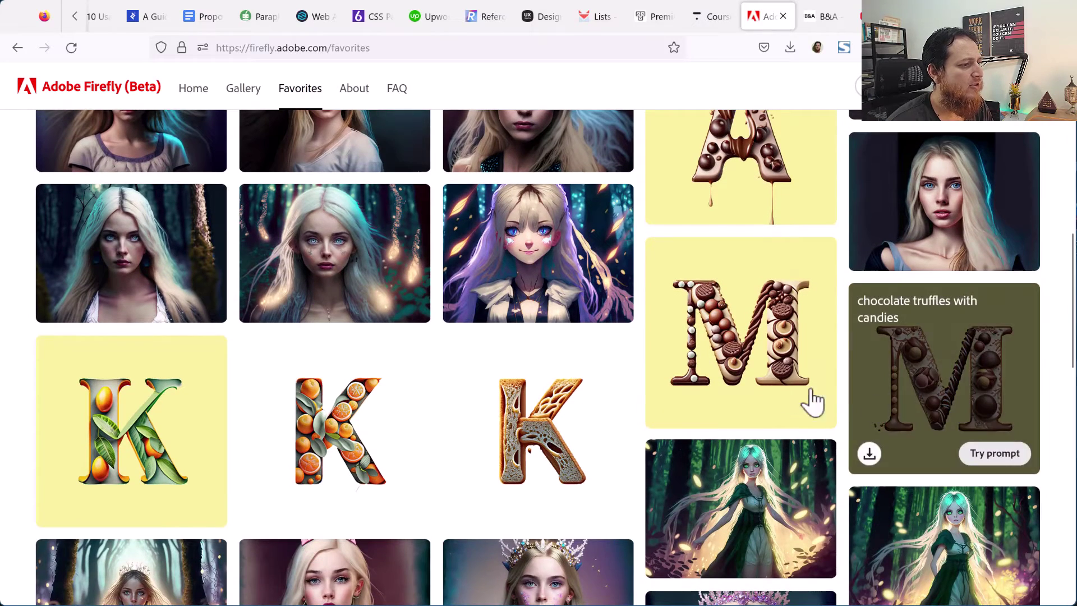
pyautogui.scroll(-3, 777, 392)
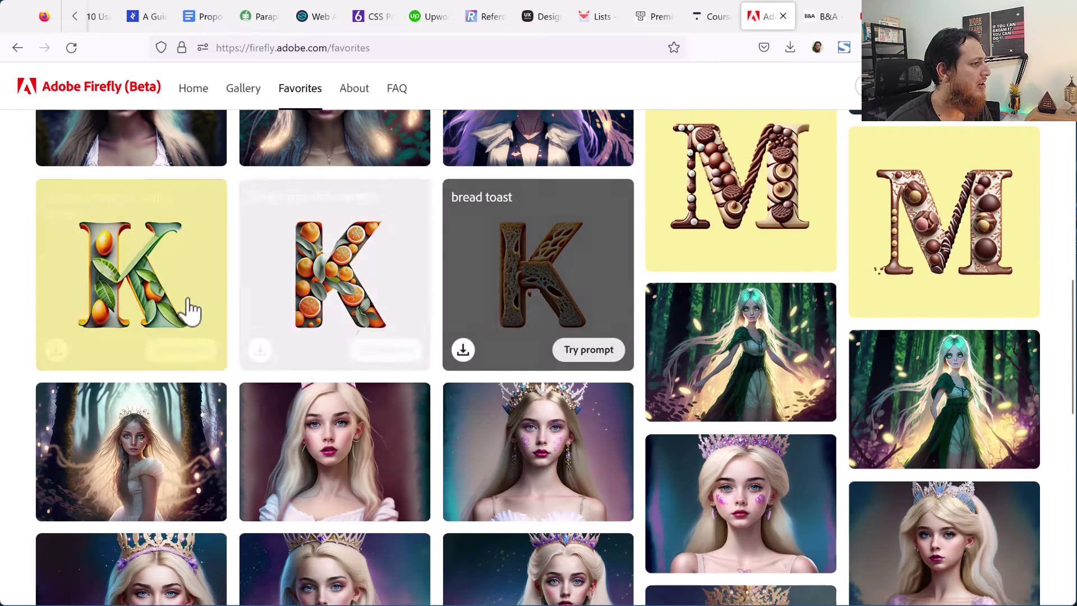
pyautogui.scroll(-3, 894, 397)
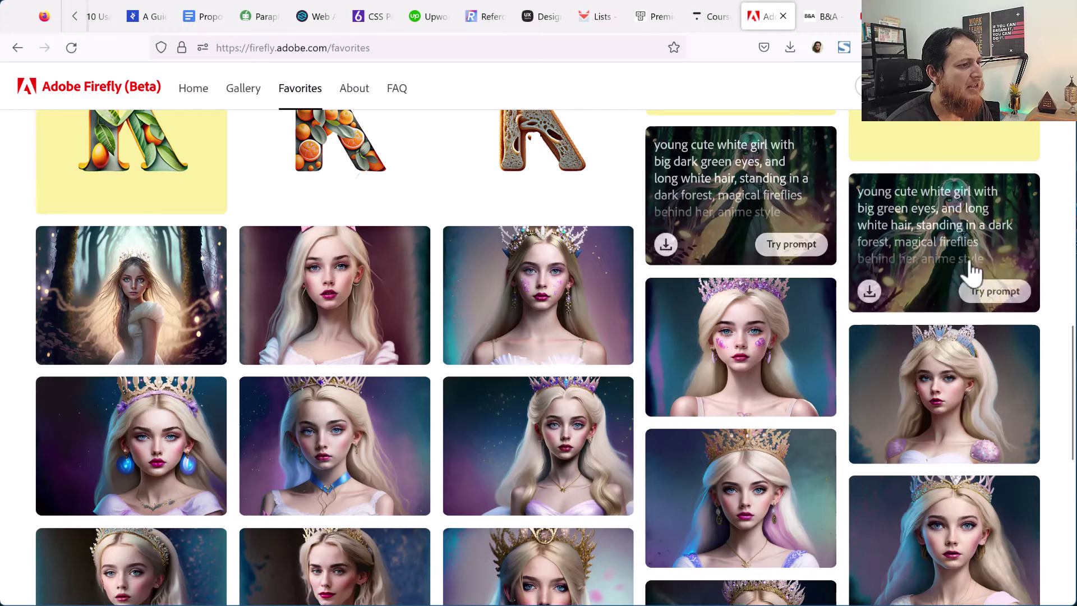
pyautogui.scroll(-2, 959, 409)
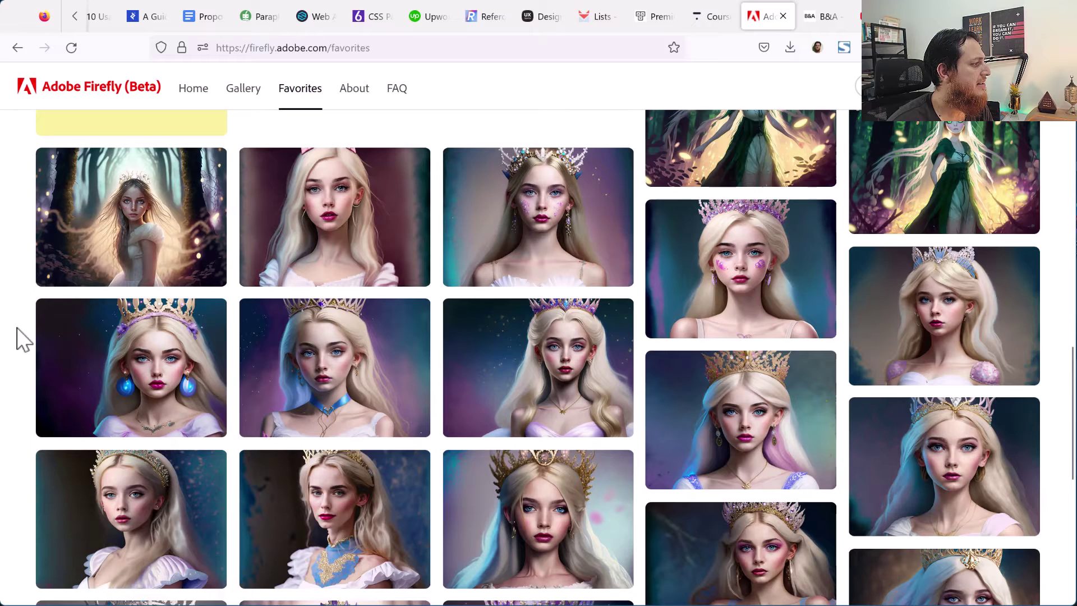
pyautogui.scroll(-5, 17, 376)
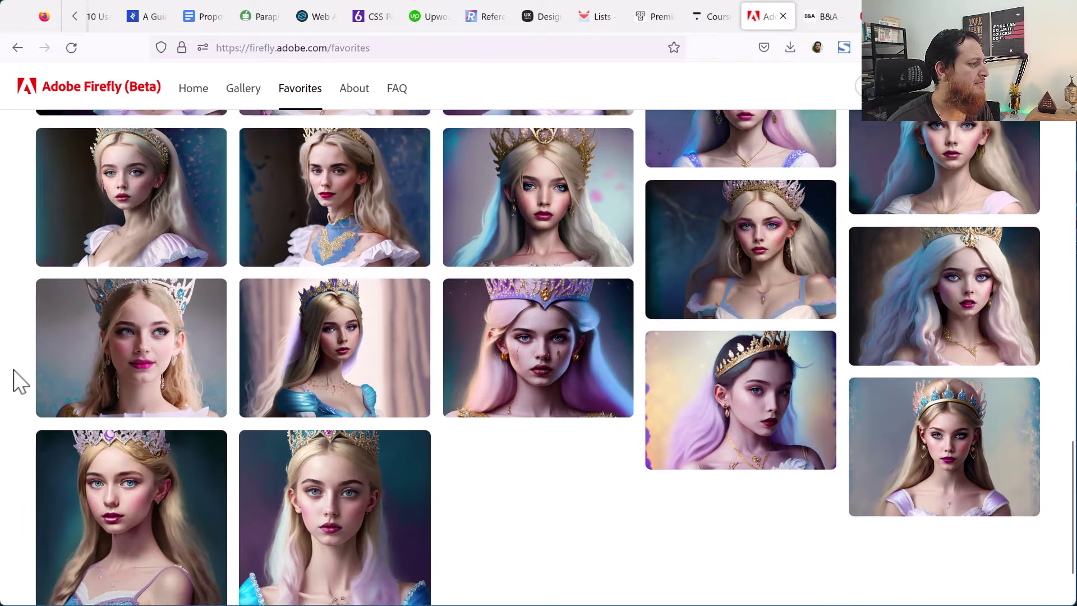
pyautogui.scroll(-1, 17, 381)
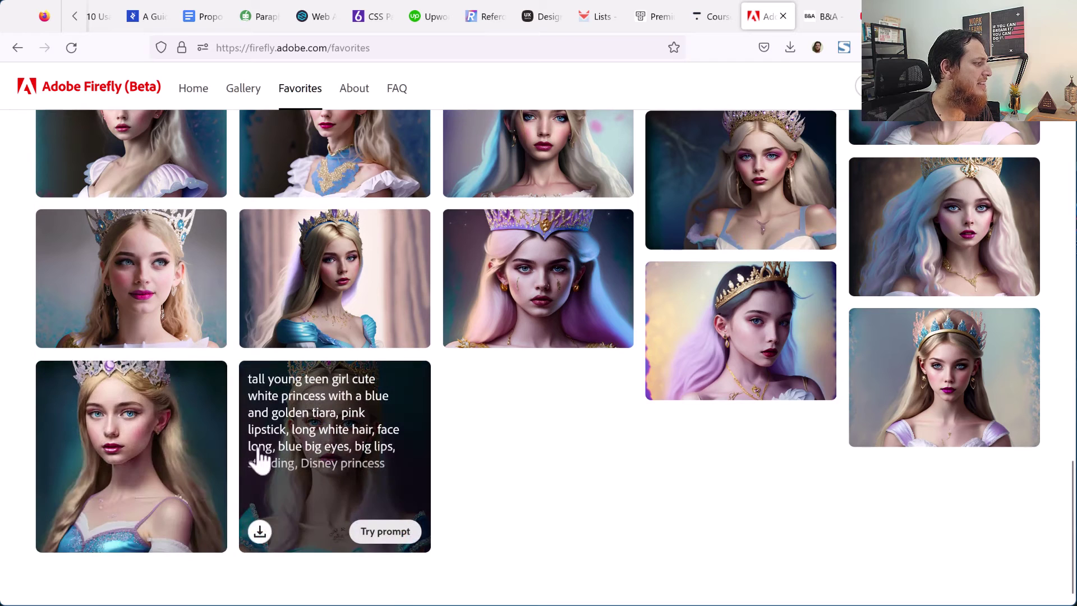
pyautogui.moveTo(146, 454)
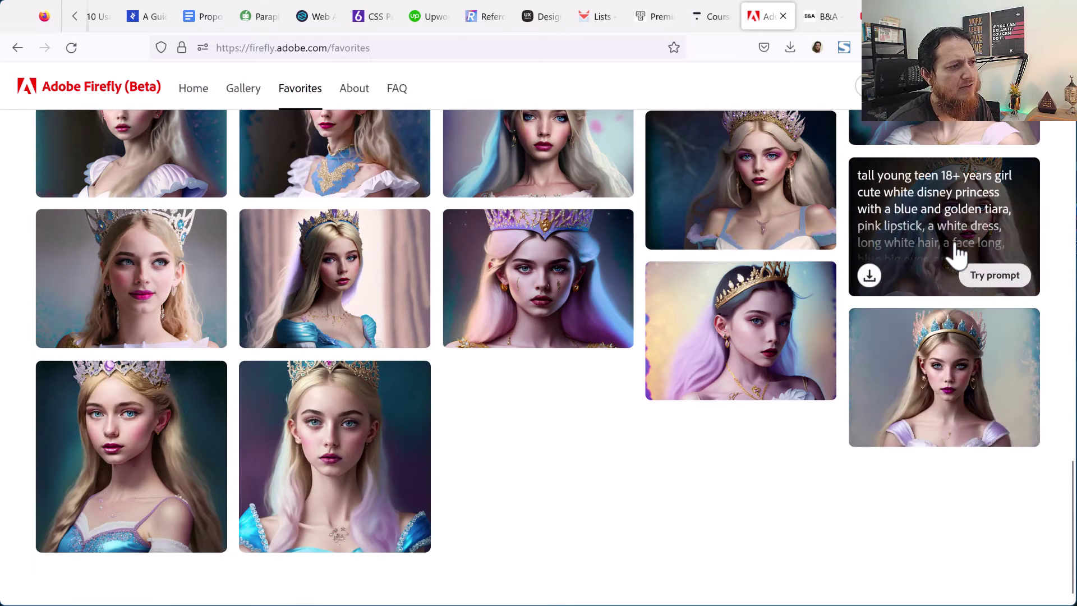
pyautogui.moveTo(925, 271)
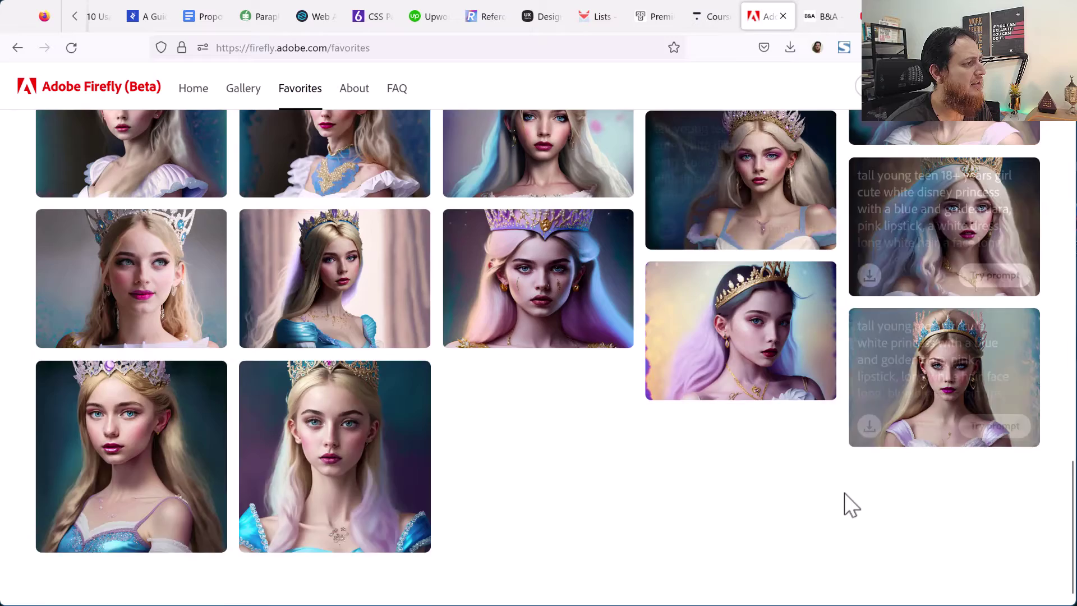
pyautogui.scroll(6, 844, 499)
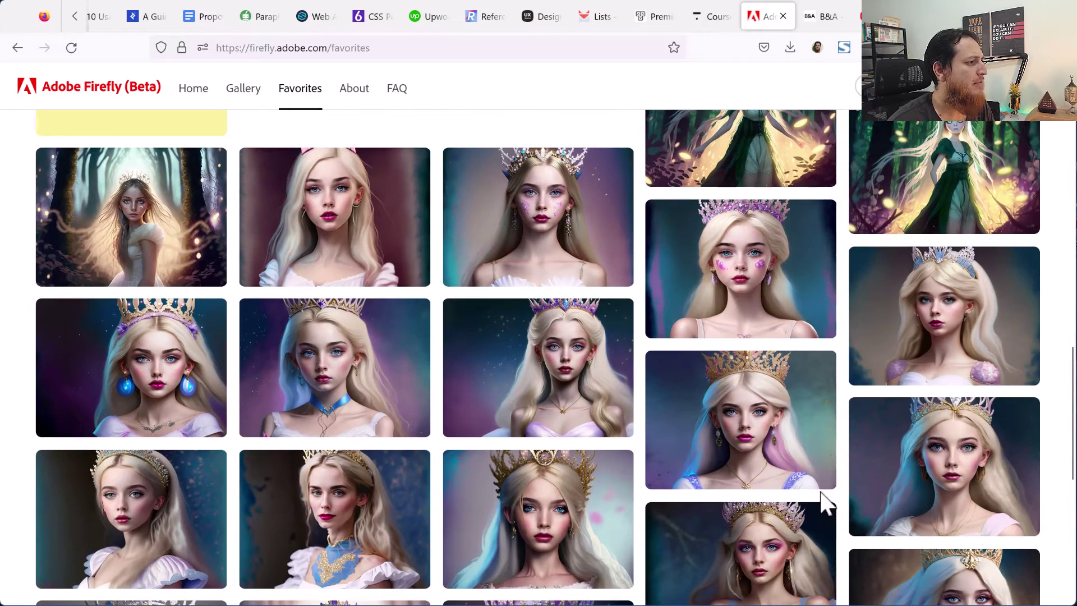
pyautogui.scroll(20, 826, 501)
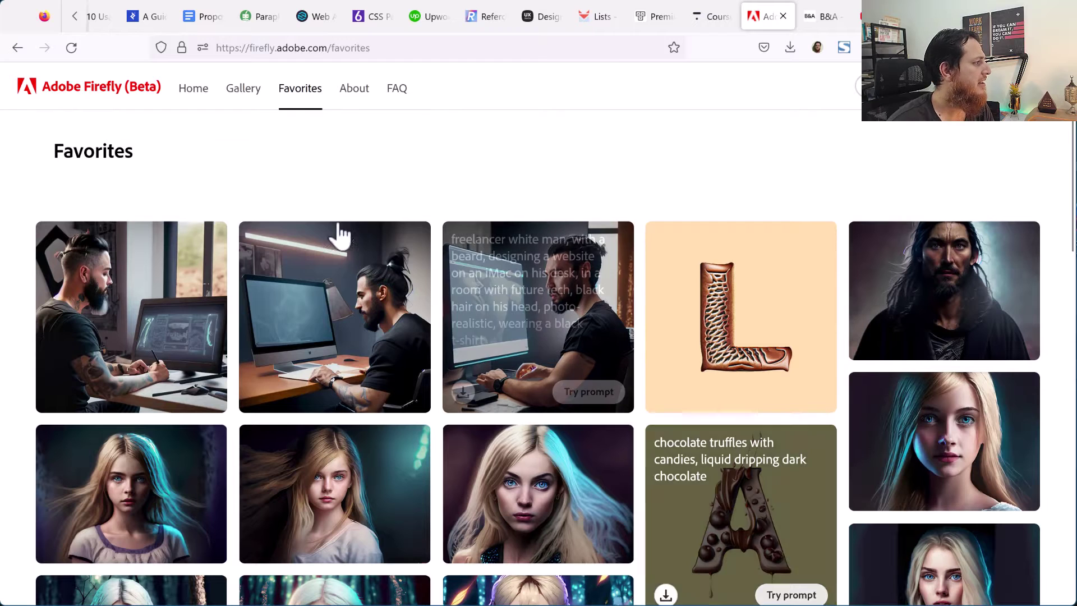
# Return to the home page and launch Text to image from the Try these out card.
pyautogui.click(198, 94)
pyautogui.scroll(-5, 277, 429)
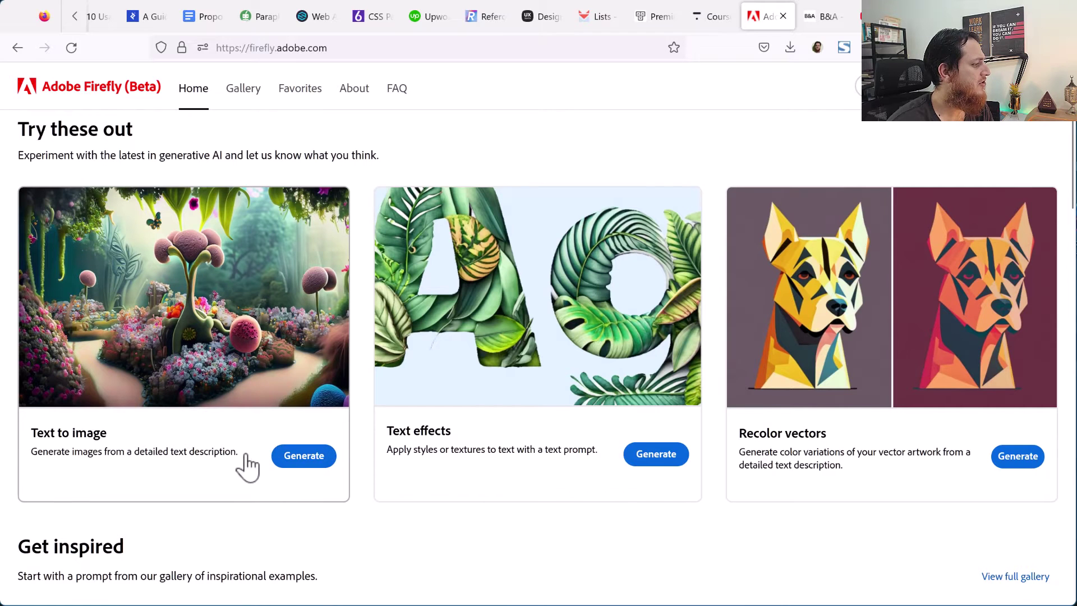
pyautogui.click(222, 464)
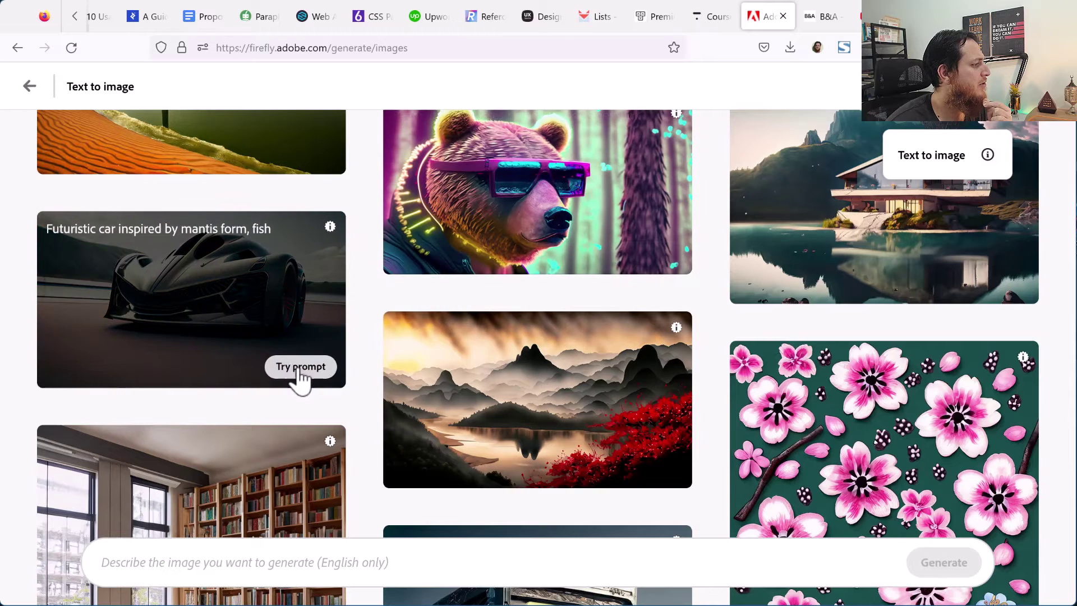
# Reuse the futuristic mantis car prompt, change it to a beetle car, and generate.
pyautogui.click(298, 370)
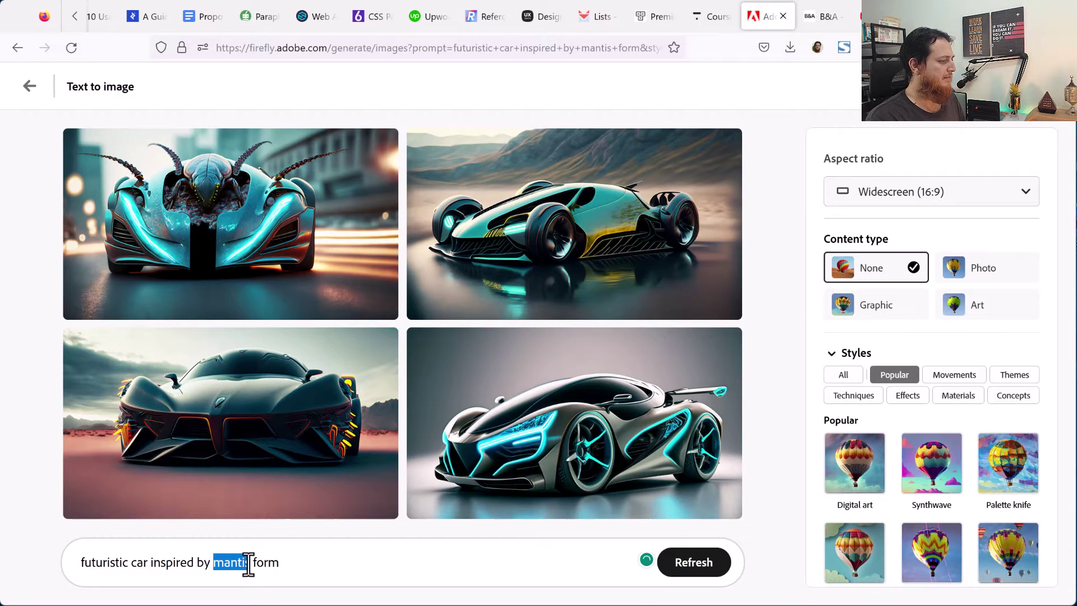
pyautogui.write('beetle')
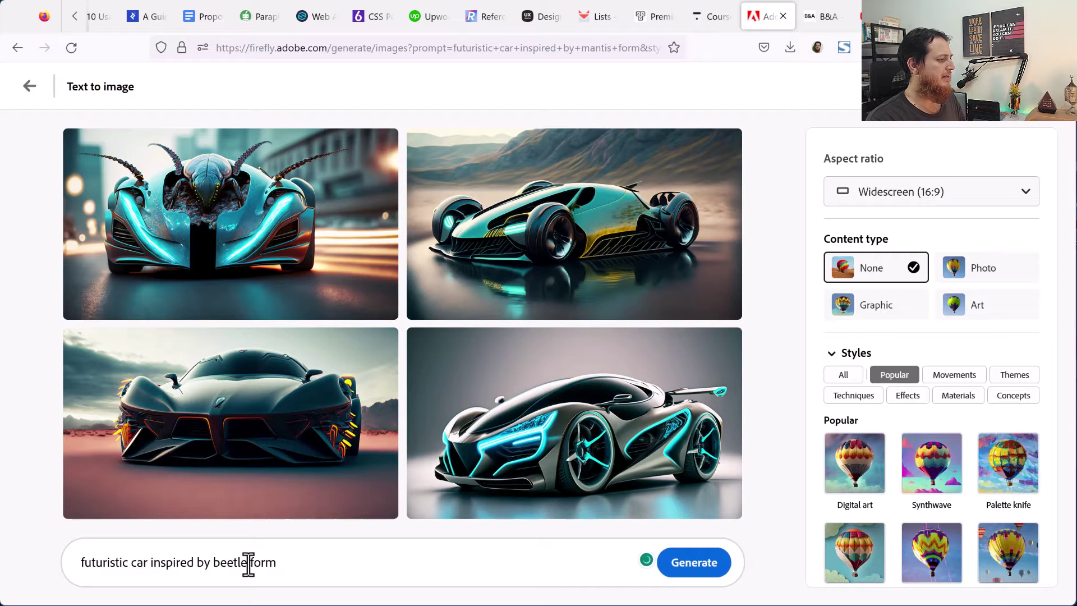
pyautogui.press('Return')
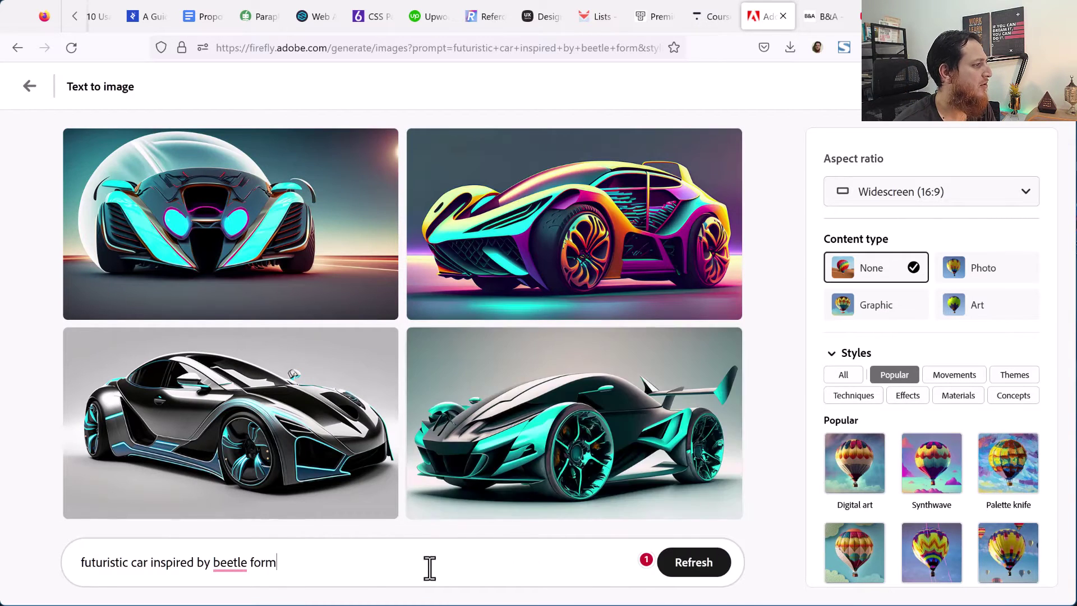
# Replace 'beetle' with 'BMW and Mercedez' and generate the new car images.
pyautogui.moveTo(235, 572)
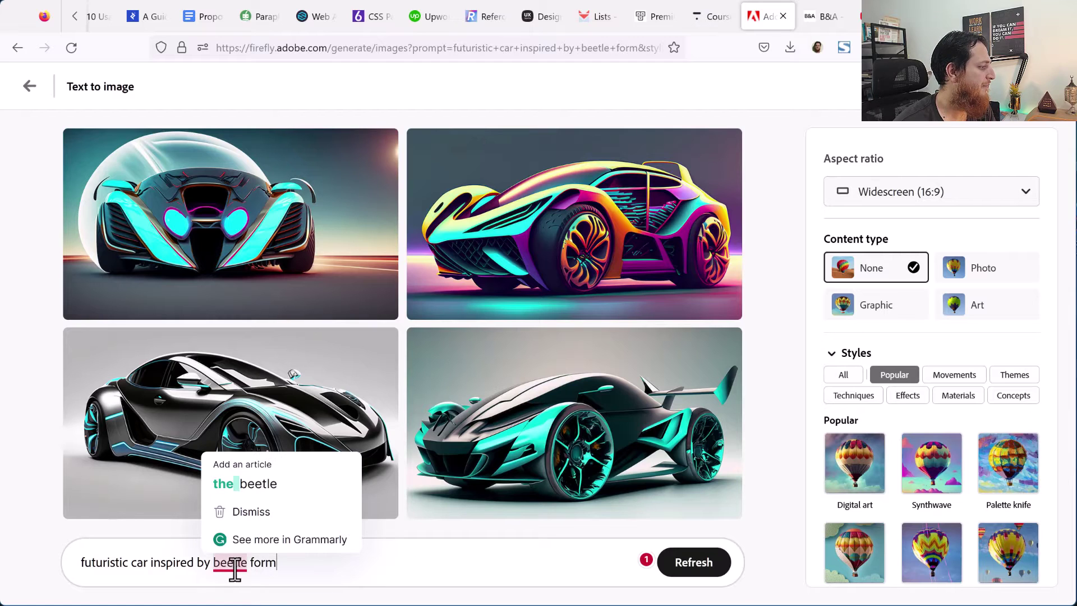
pyautogui.moveTo(211, 566); pyautogui.dragTo(234, 566)
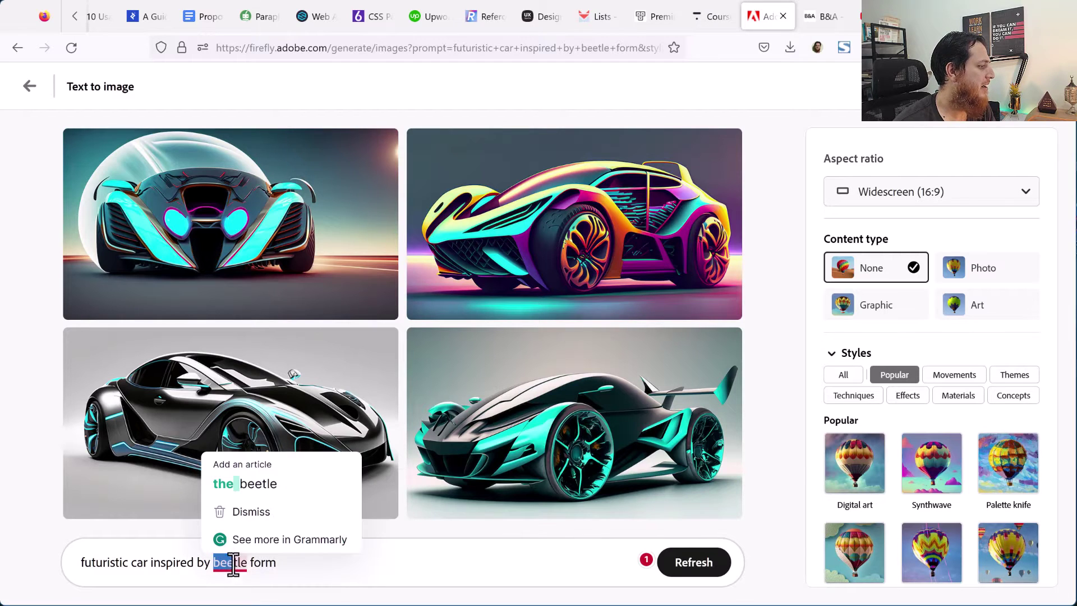
pyautogui.write('BMW and M')
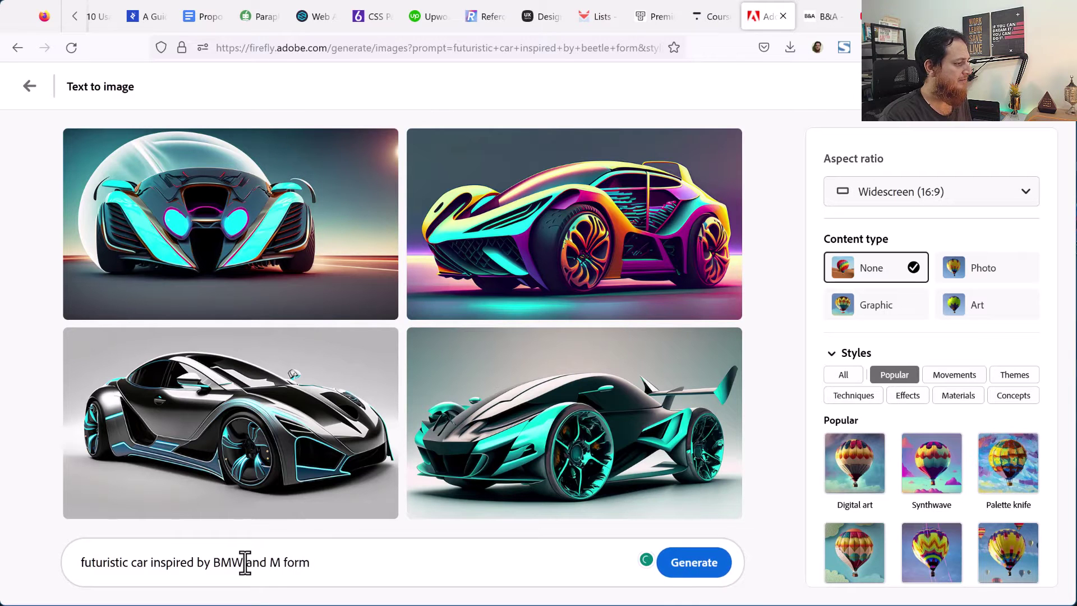
pyautogui.write('ercedez')
pyautogui.hotkey('shift', 'End')
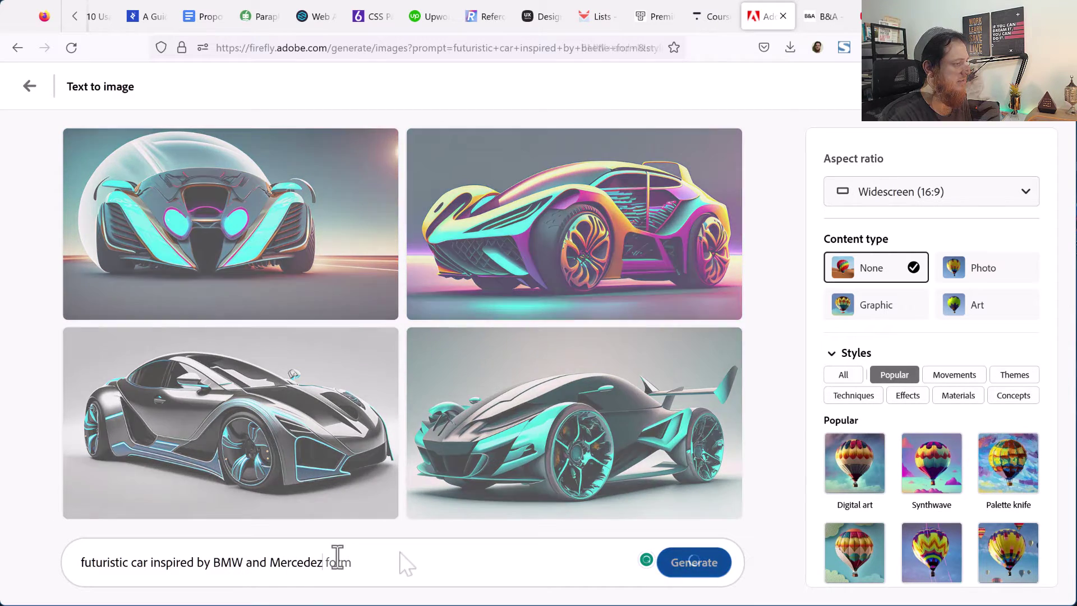
pyautogui.press('Return')
pyautogui.press('Delete')
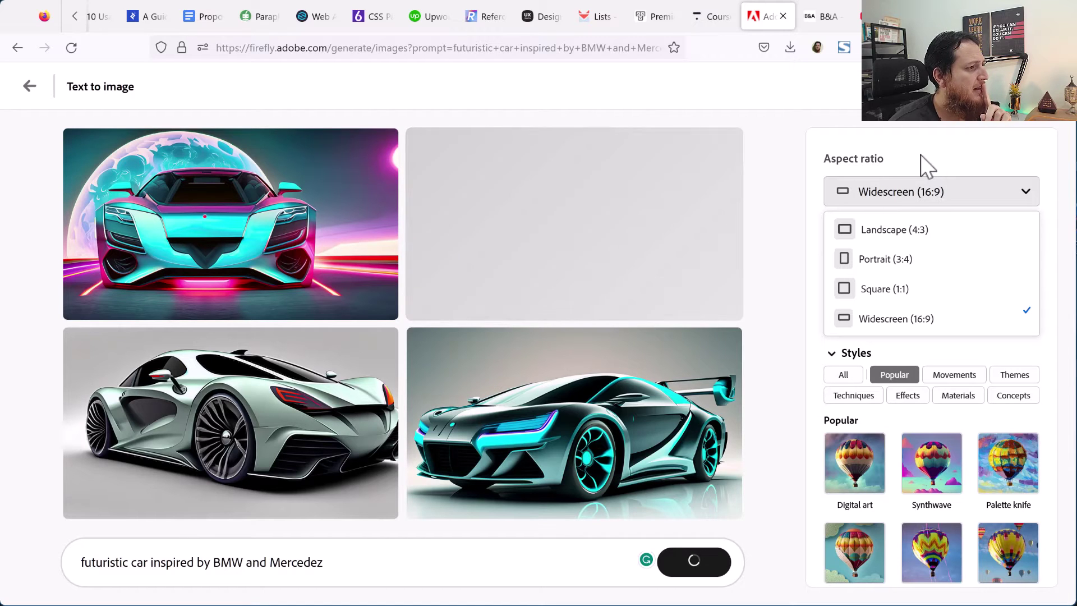
# Keep widescreen, apply the Hyper realistic theme style, and regenerate the car images.
pyautogui.click(923, 160)
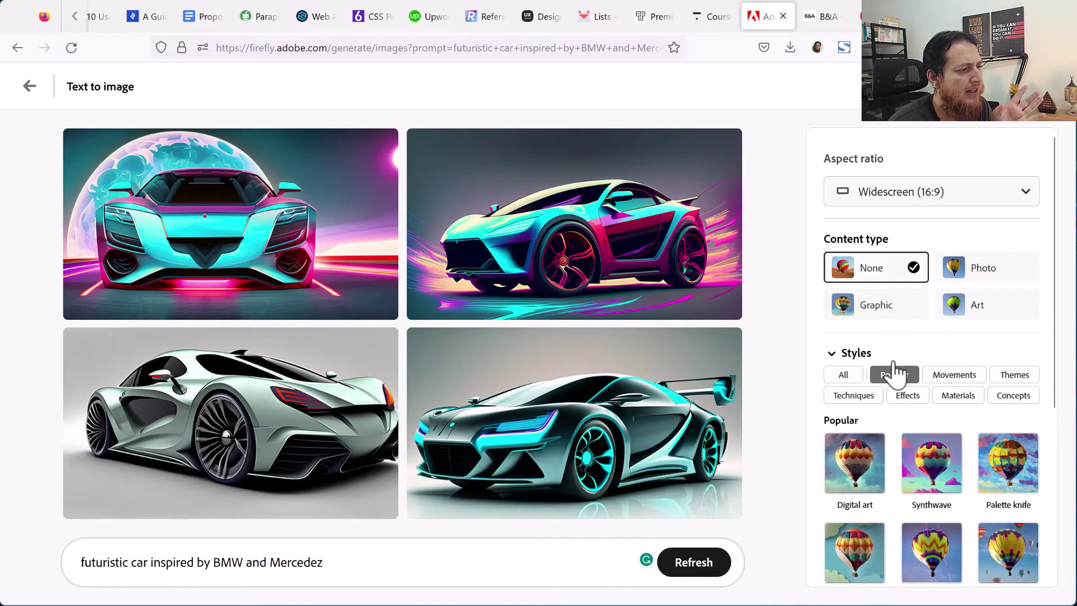
pyautogui.scroll(-3, 896, 373)
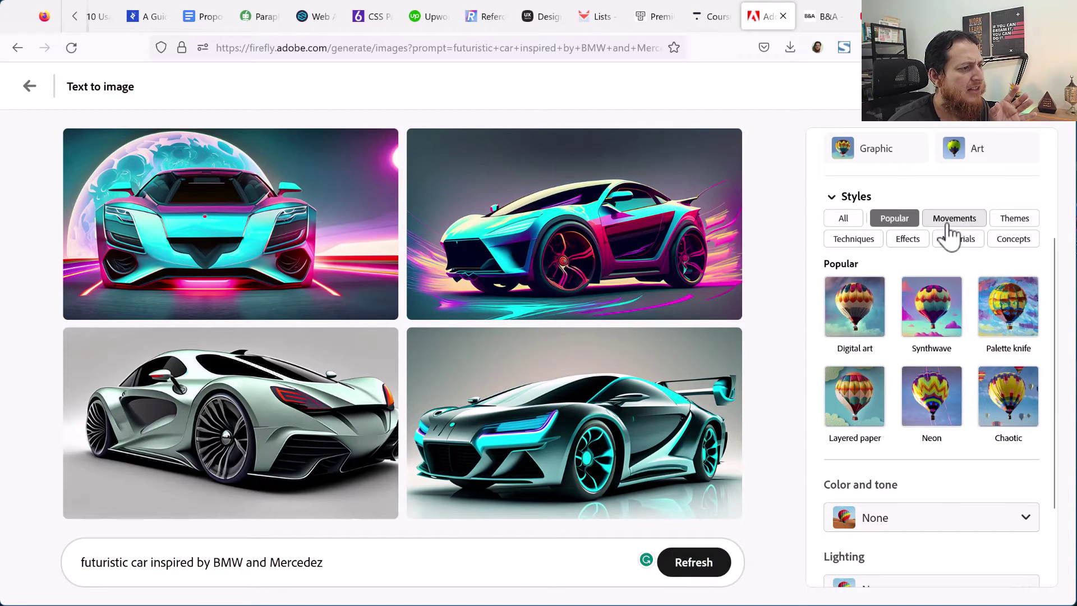
pyautogui.click(950, 221)
pyautogui.scroll(-3, 906, 434)
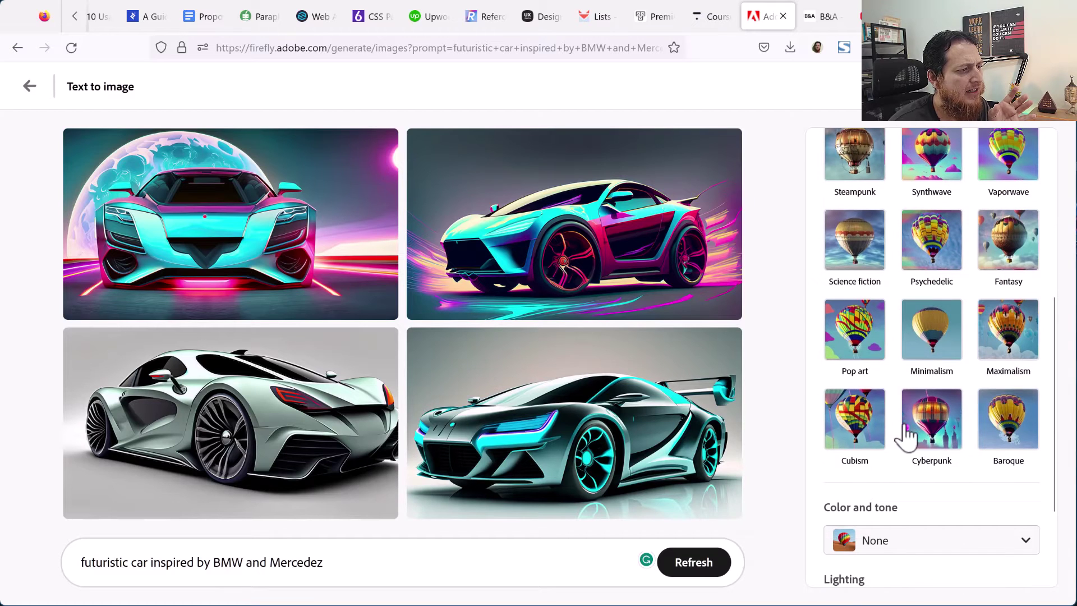
pyautogui.scroll(3, 939, 362)
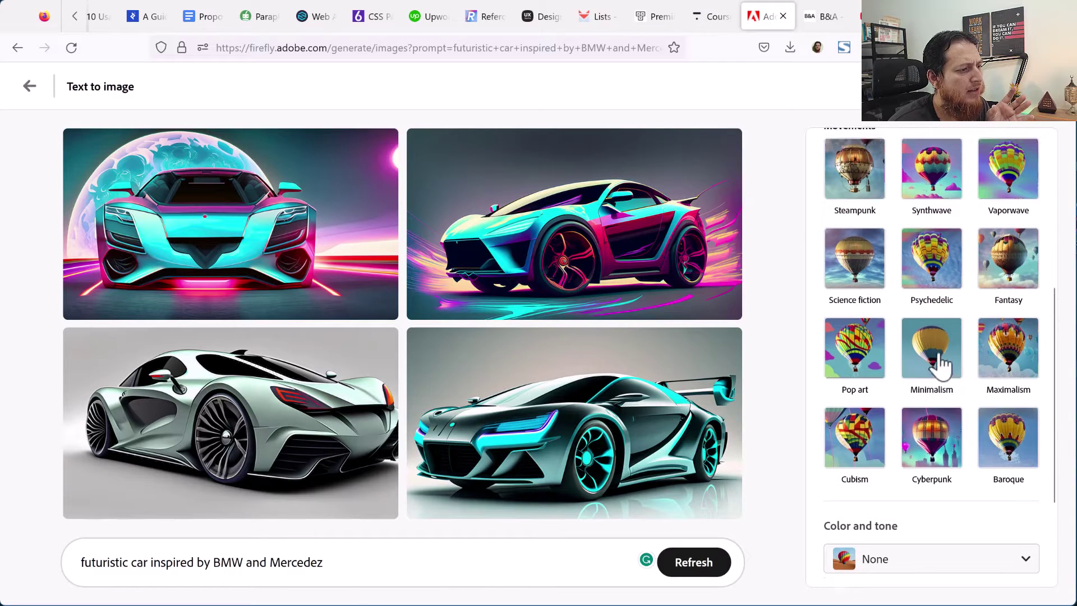
pyautogui.click(1013, 219)
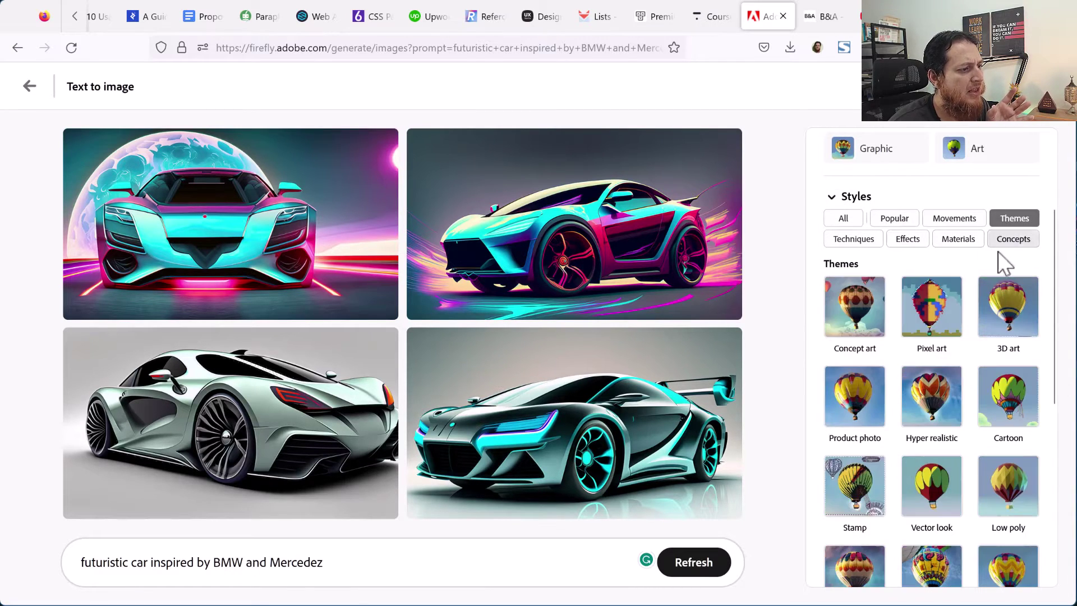
pyautogui.click(936, 408)
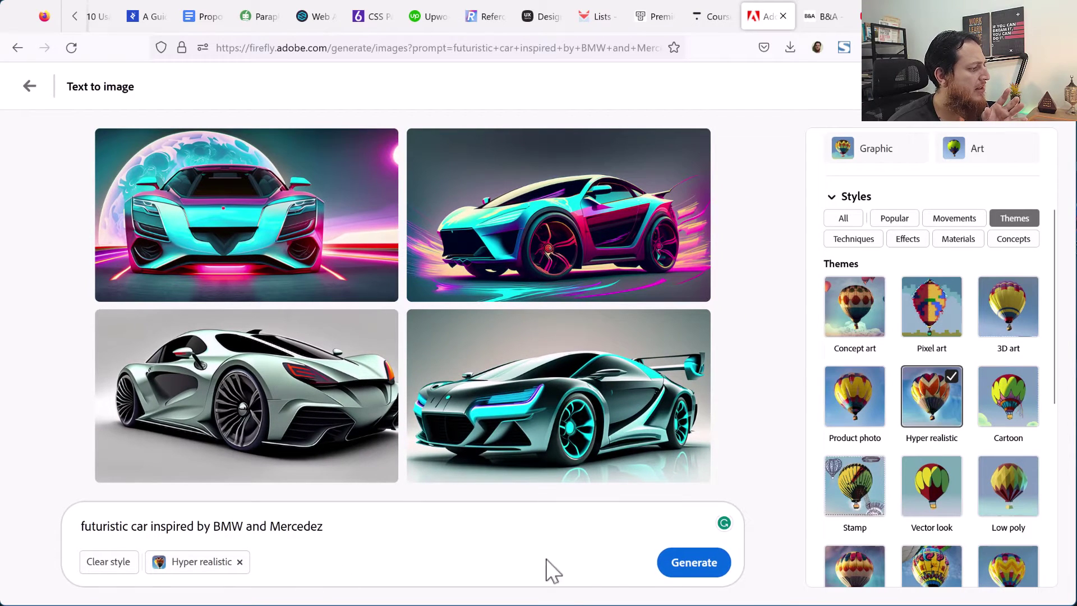
pyautogui.click(691, 565)
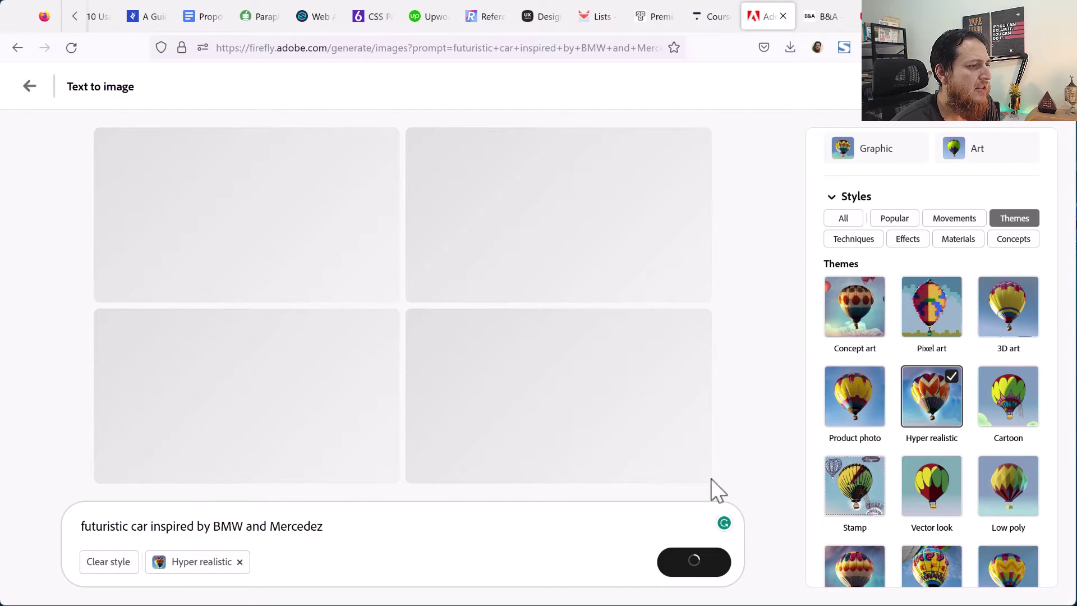
# Browse the Techniques, Effects and Materials style categories.
pyautogui.scroll(1, 869, 449)
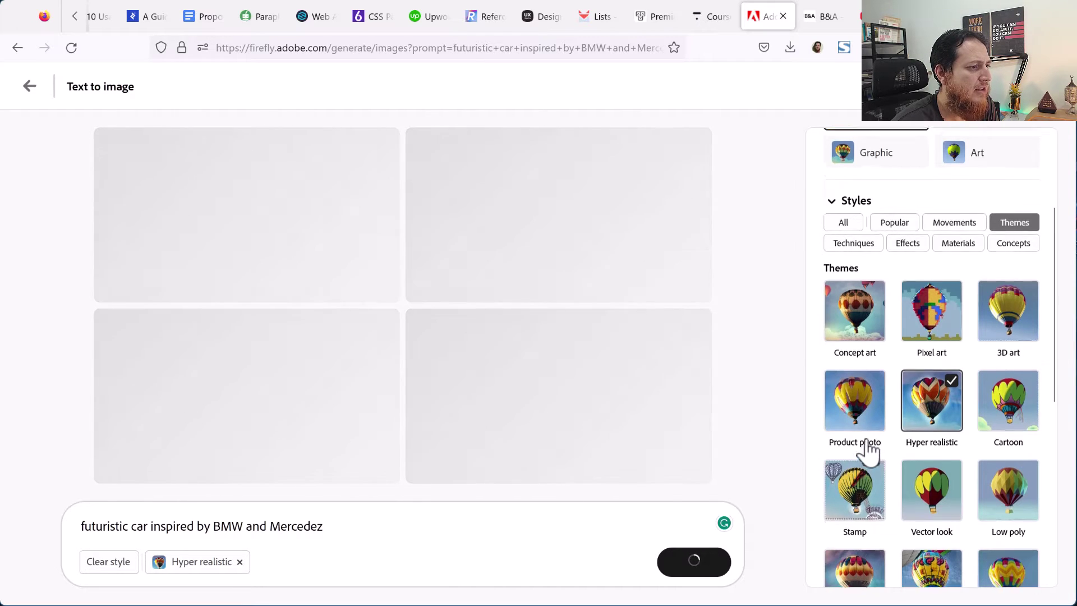
pyautogui.scroll(2, 868, 444)
pyautogui.click(855, 318)
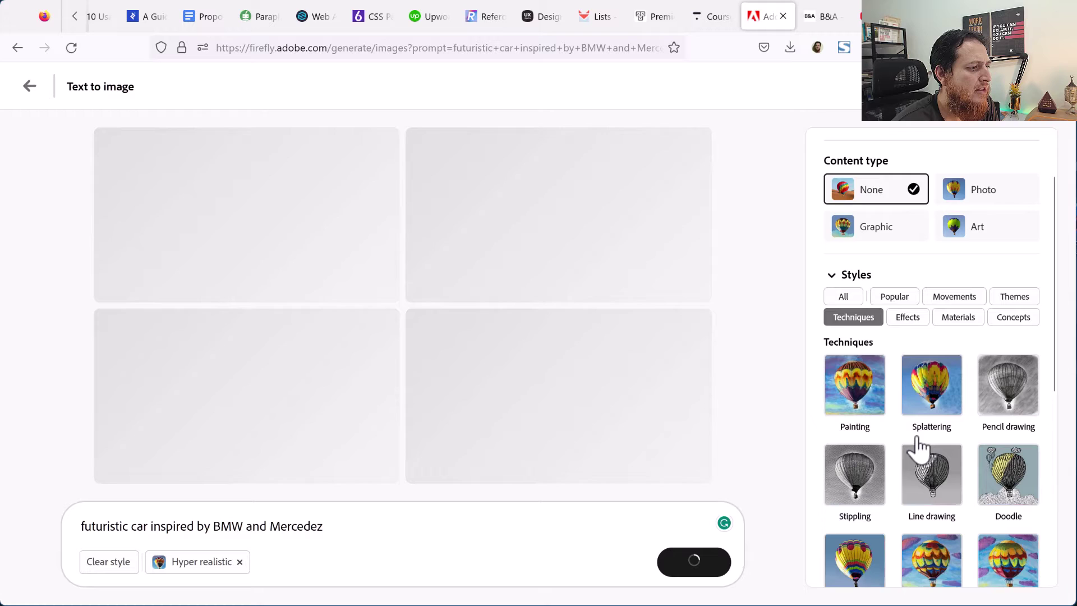
pyautogui.scroll(-5, 918, 449)
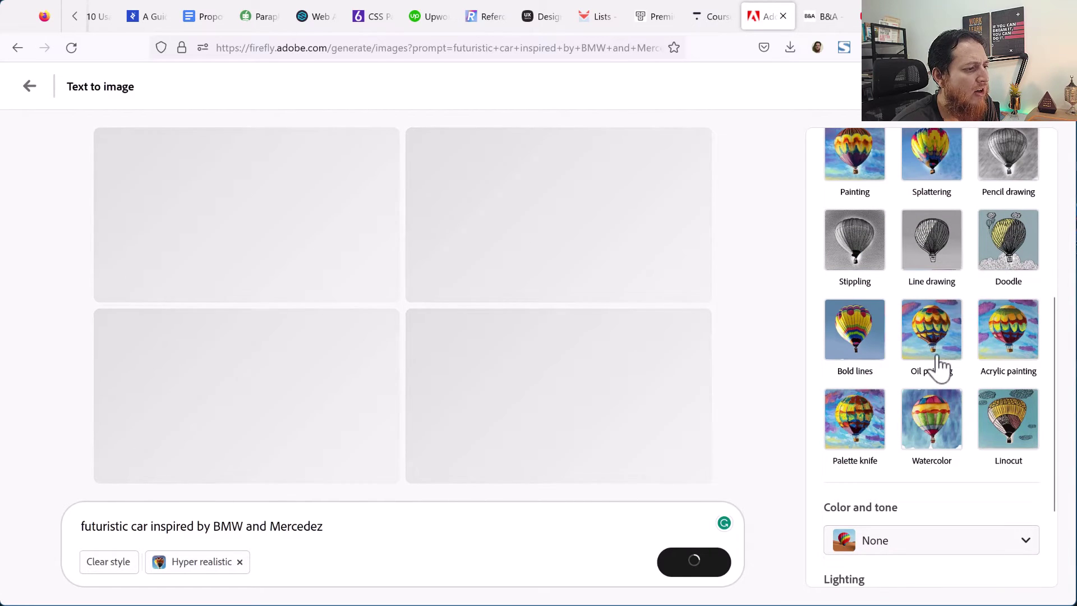
pyautogui.scroll(5, 860, 453)
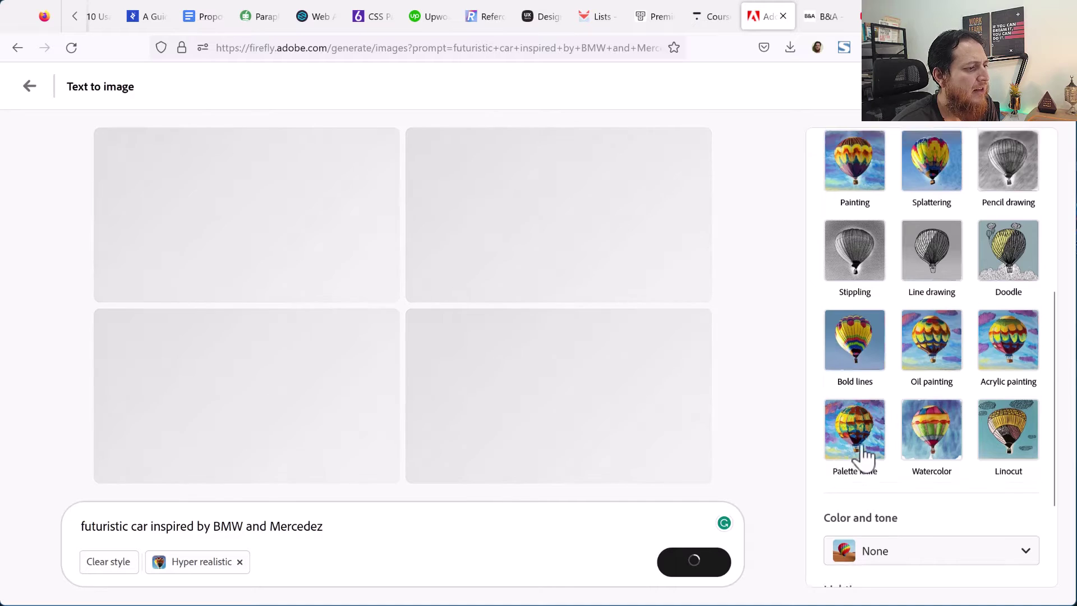
pyautogui.click(908, 321)
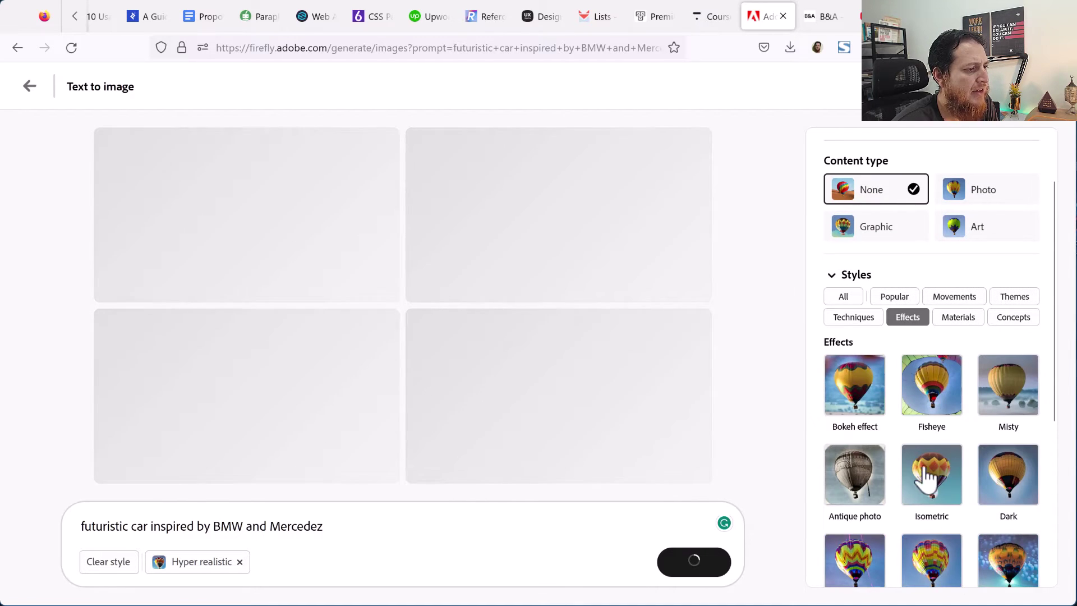
pyautogui.scroll(-2, 926, 480)
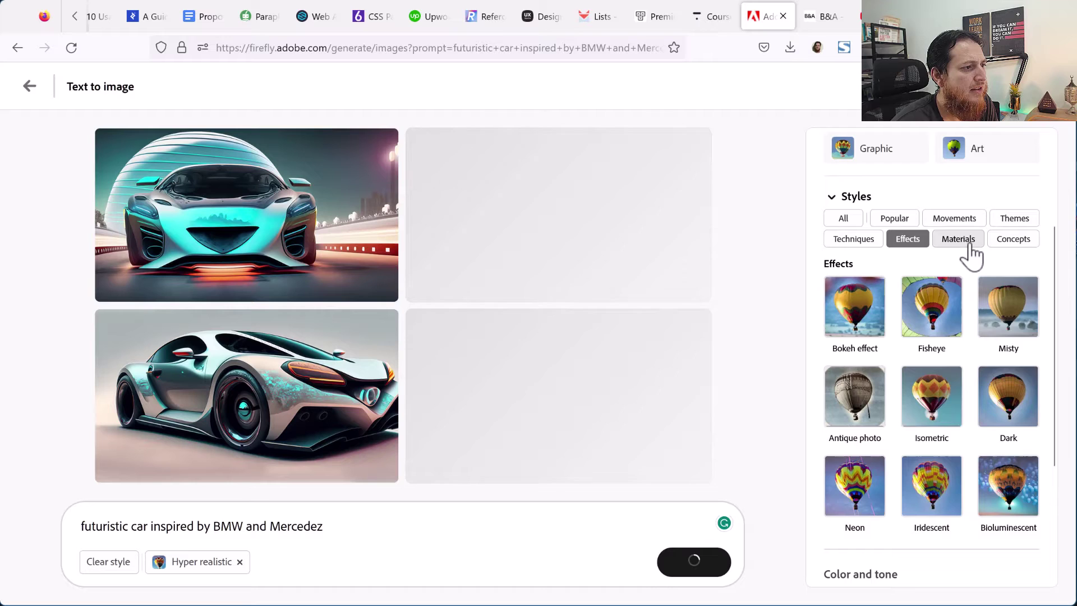
pyautogui.click(965, 242)
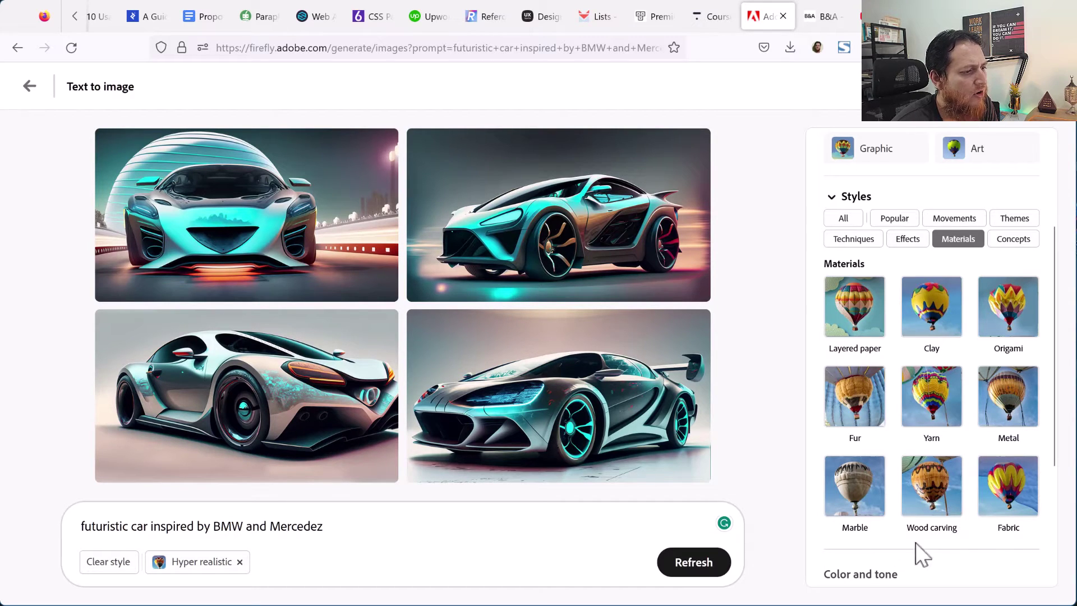
# Add the Metal material style, favorite the top-left car image, and place the cursor at the prompt's end.
pyautogui.click(1003, 418)
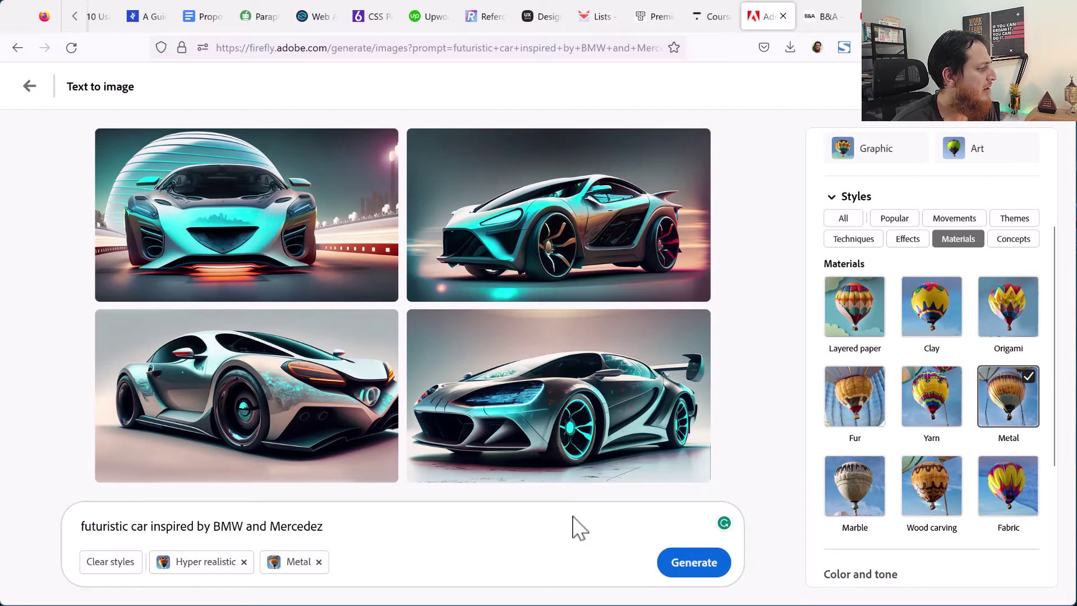
pyautogui.moveTo(247, 399)
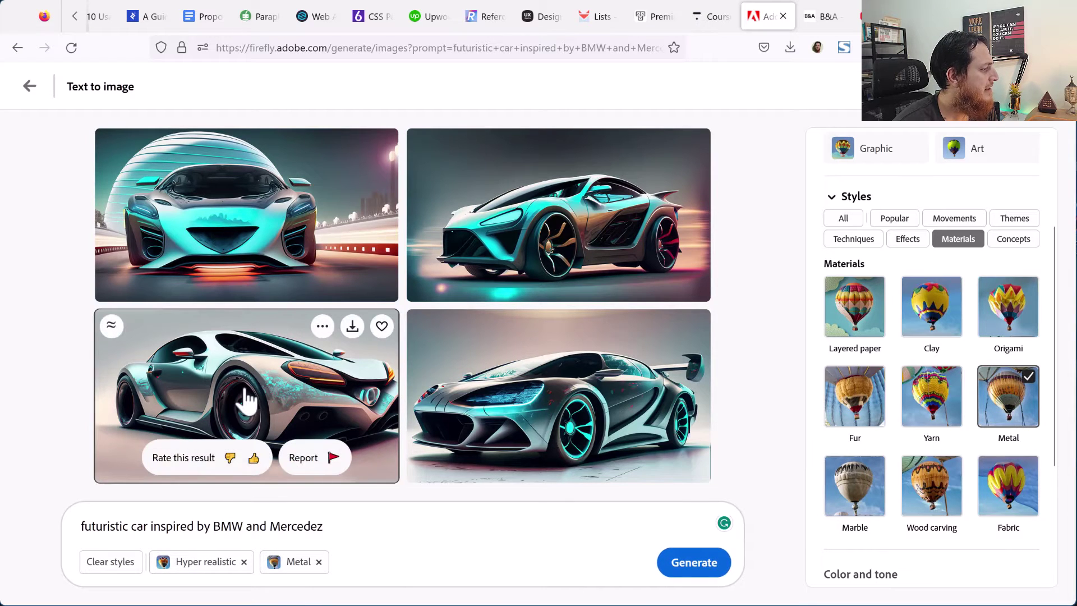
pyautogui.moveTo(293, 259)
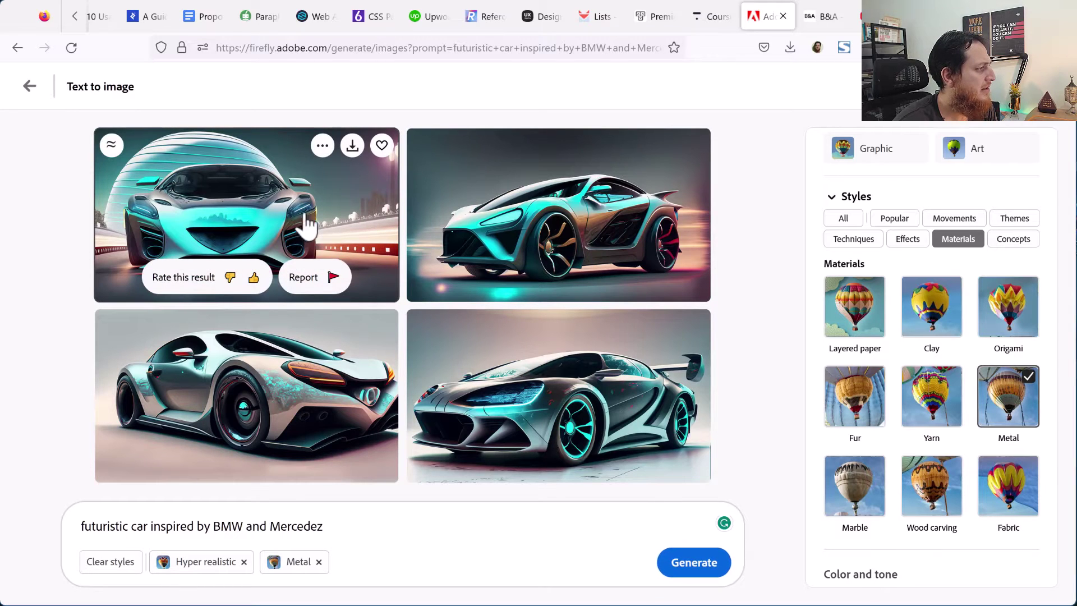
pyautogui.click(382, 147)
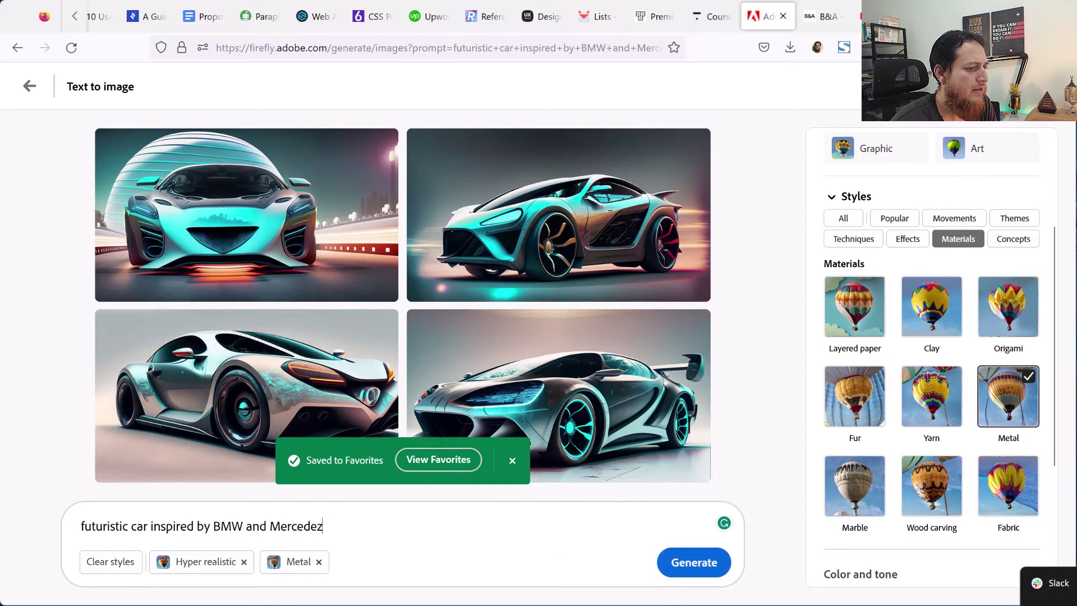
pyautogui.click(358, 523)
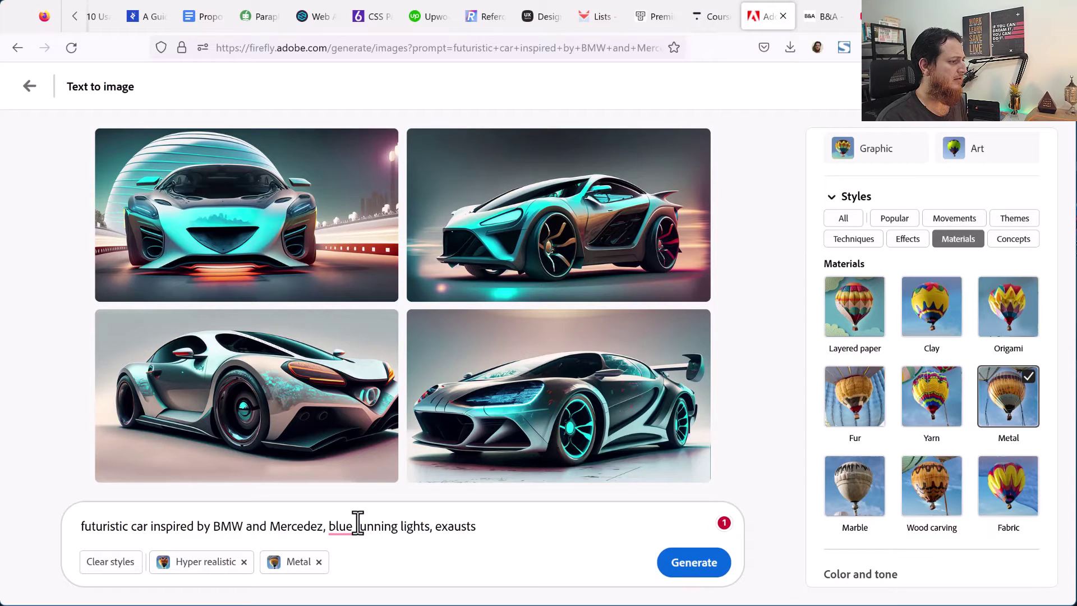
# Generate from the extended prompt and correct 'exausts' to 'exhaust' using the spelling suggestion.
pyautogui.press('Return')
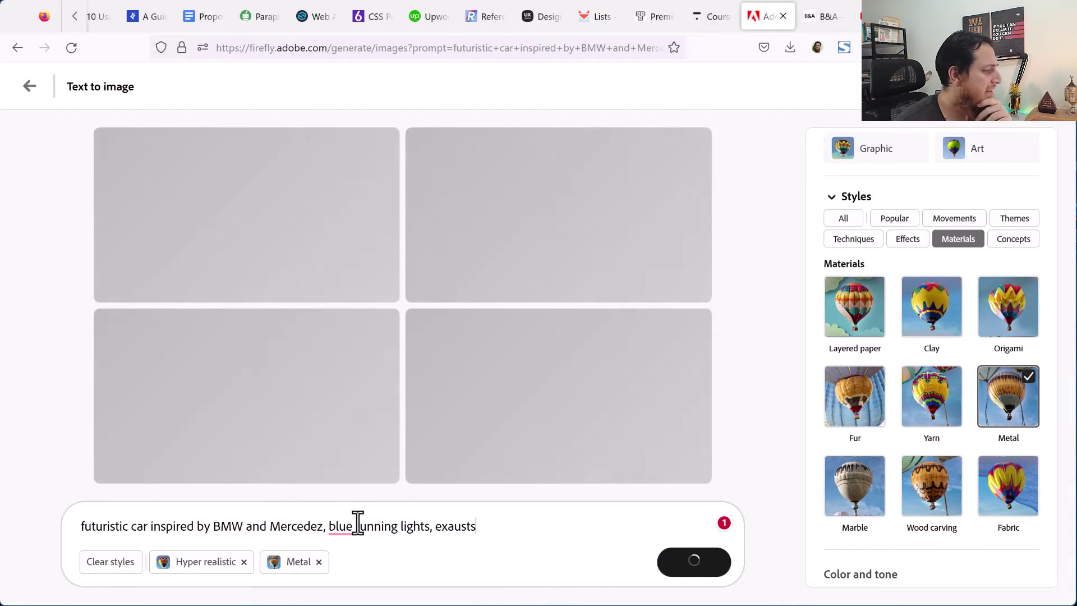
pyautogui.moveTo(340, 524)
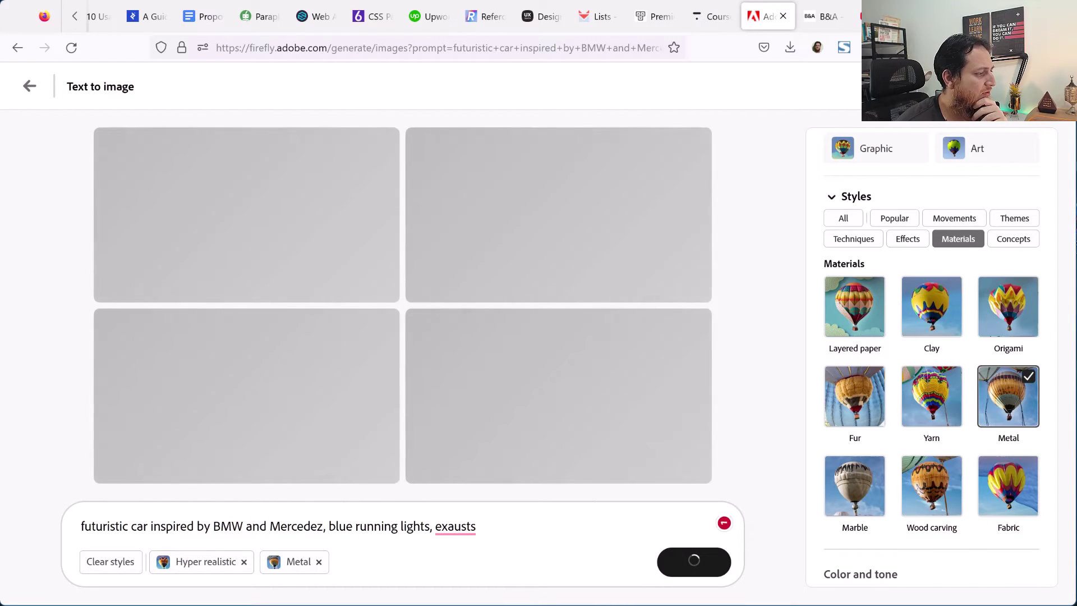
pyautogui.moveTo(453, 526)
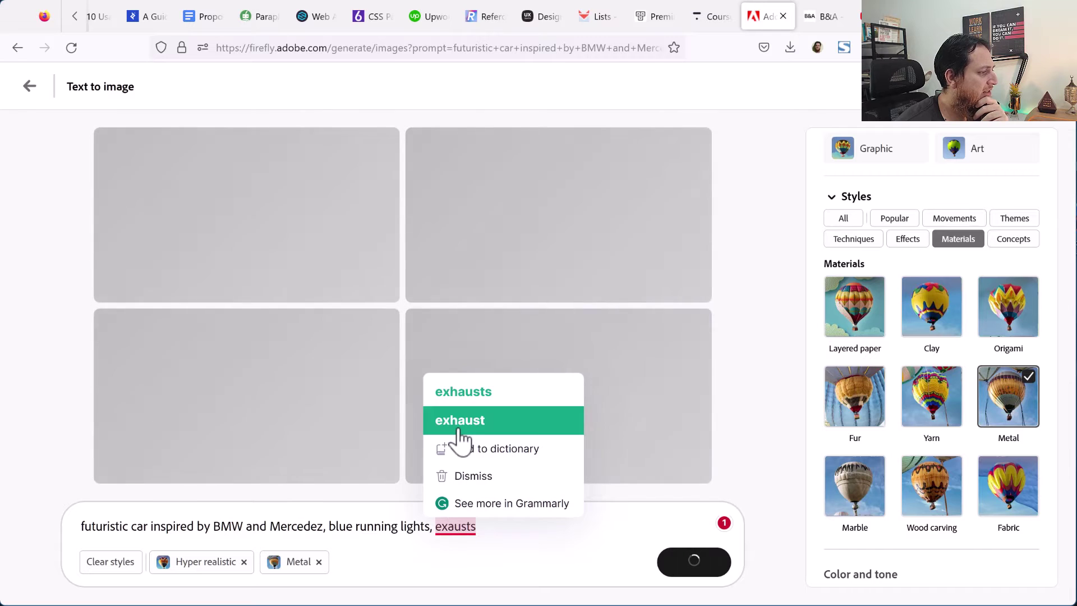
pyautogui.click(459, 431)
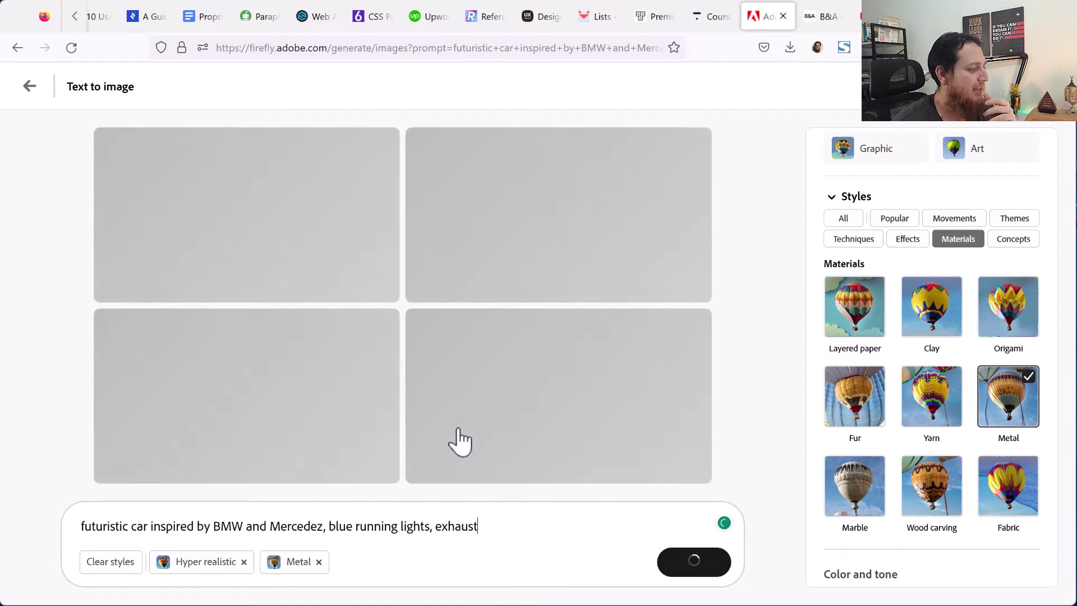
pyautogui.scroll(-3, 985, 493)
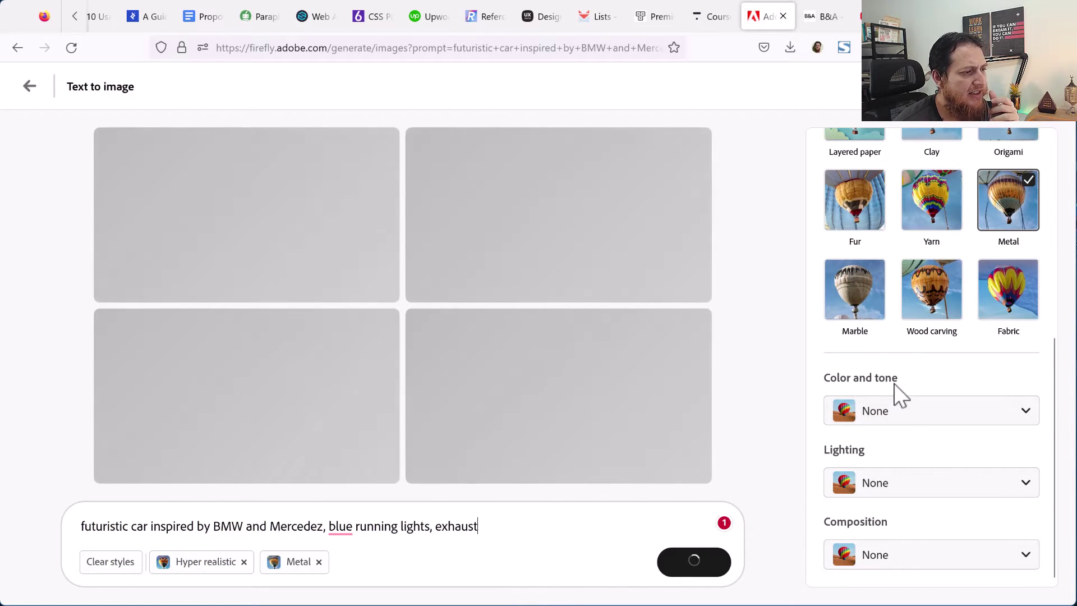
# Preview the Color and tone and Lighting options, leaving both at None.
pyautogui.click(903, 416)
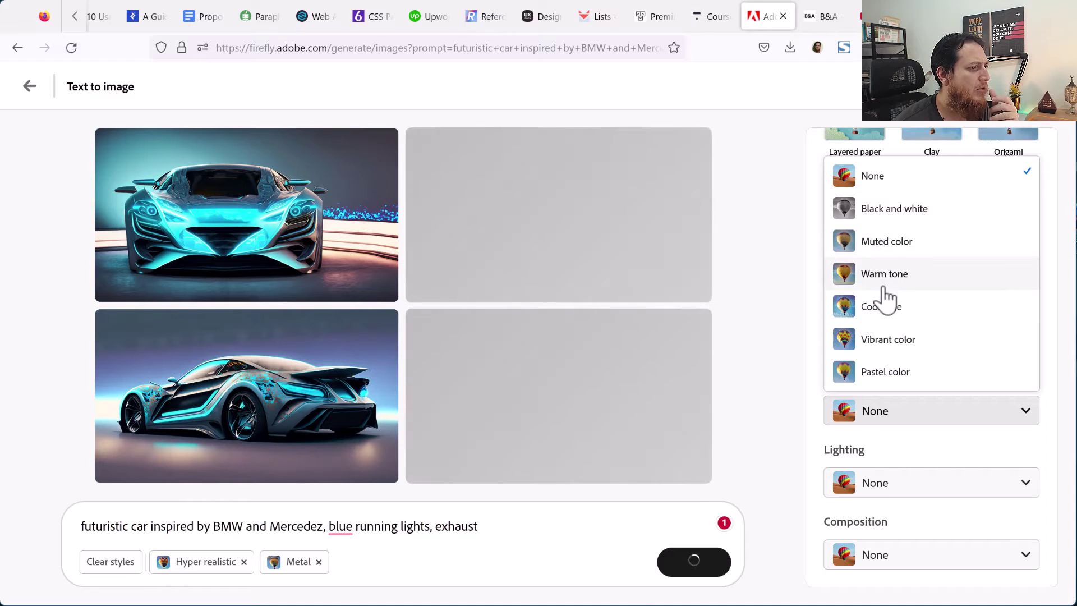
pyautogui.click(813, 444)
pyautogui.click(873, 492)
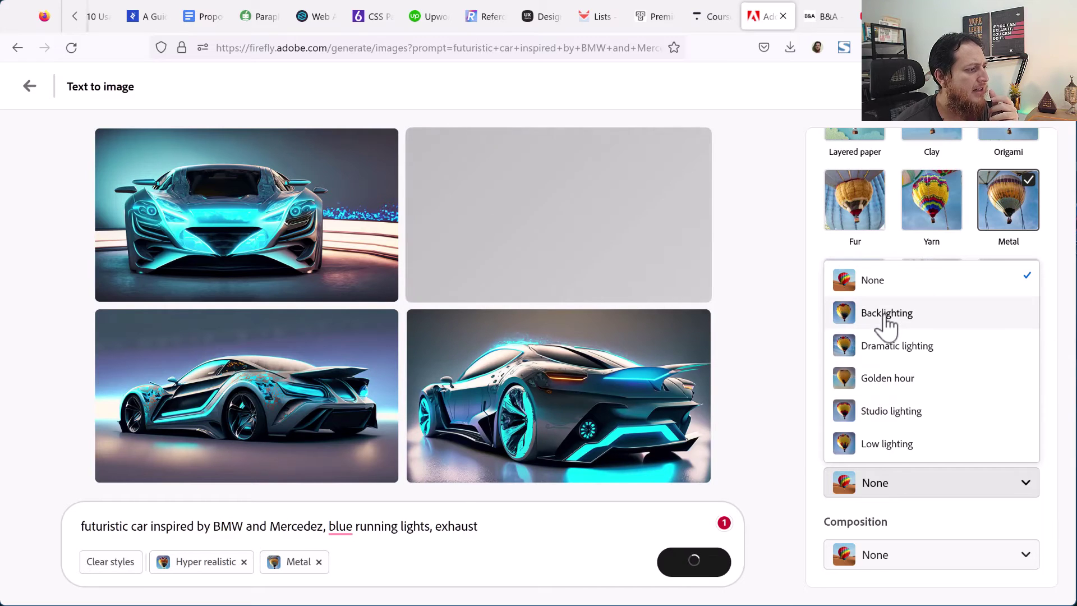
pyautogui.click(792, 326)
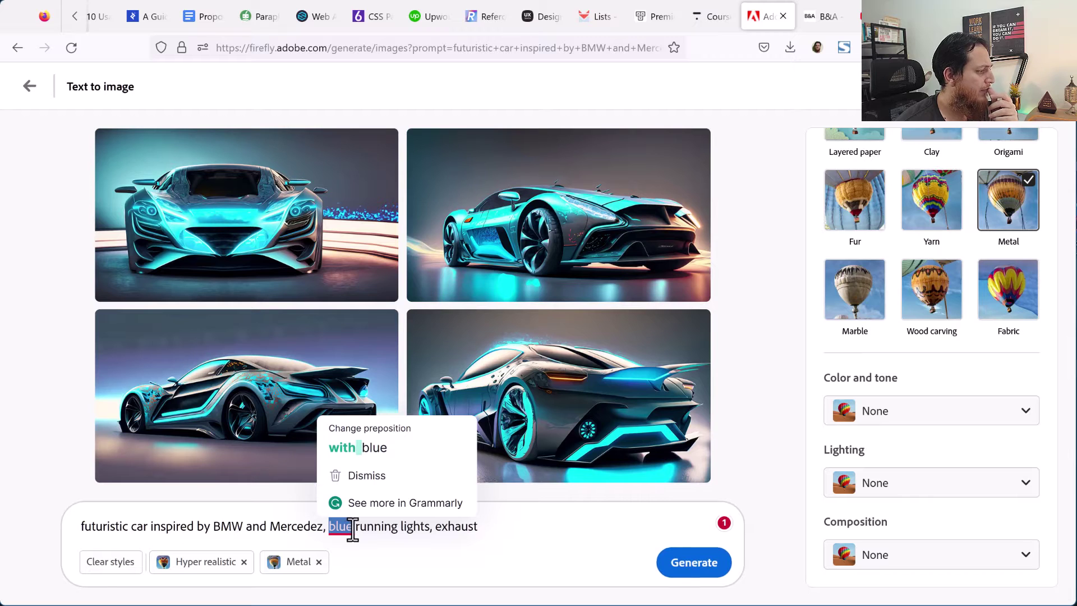
# Change 'running lights' to 'headlights' in the prompt and regenerate the images.
pyautogui.moveTo(356, 530); pyautogui.dragTo(399, 531)
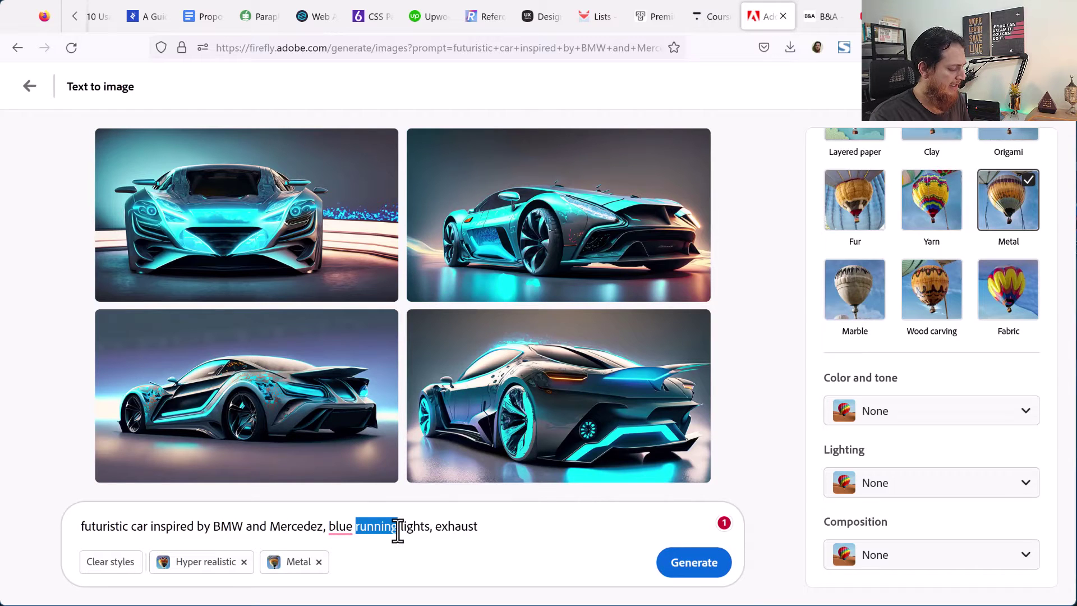
pyautogui.write('head')
pyautogui.press('Return')
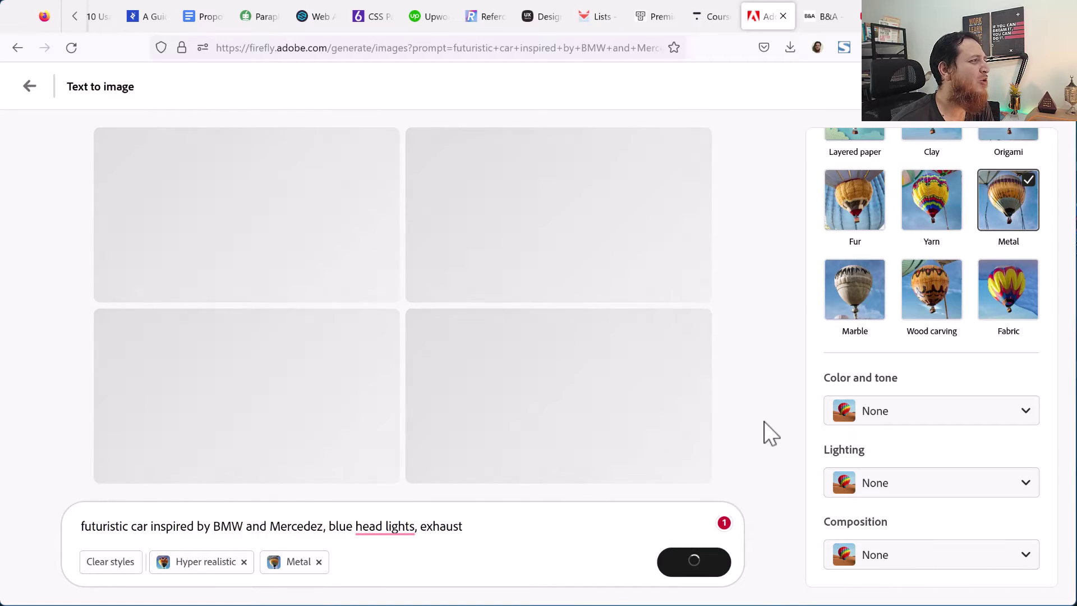
pyautogui.scroll(6, 842, 443)
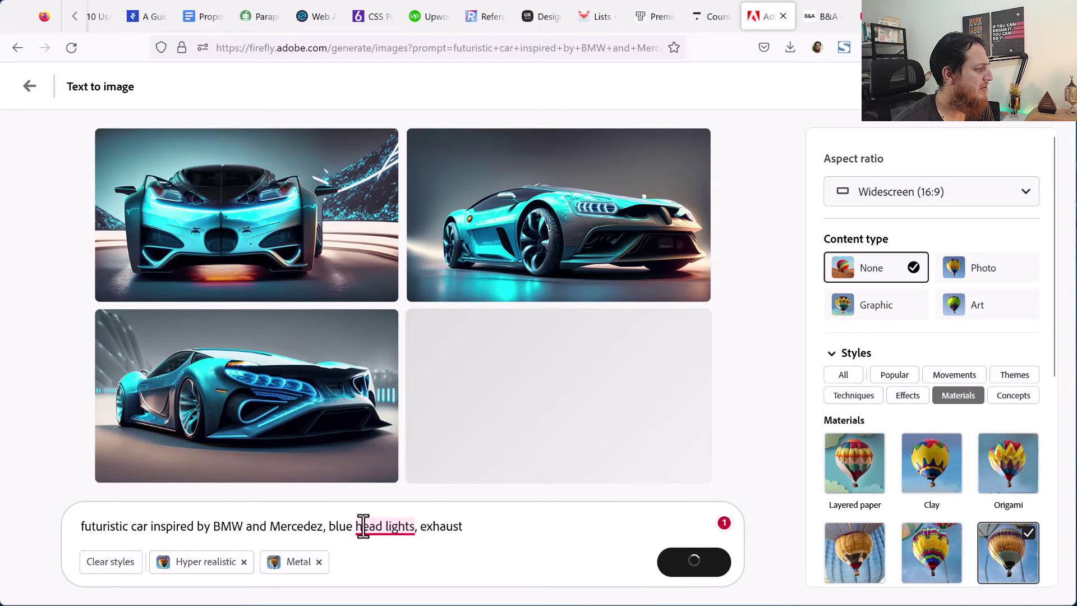
pyautogui.moveTo(365, 524)
pyautogui.click(385, 447)
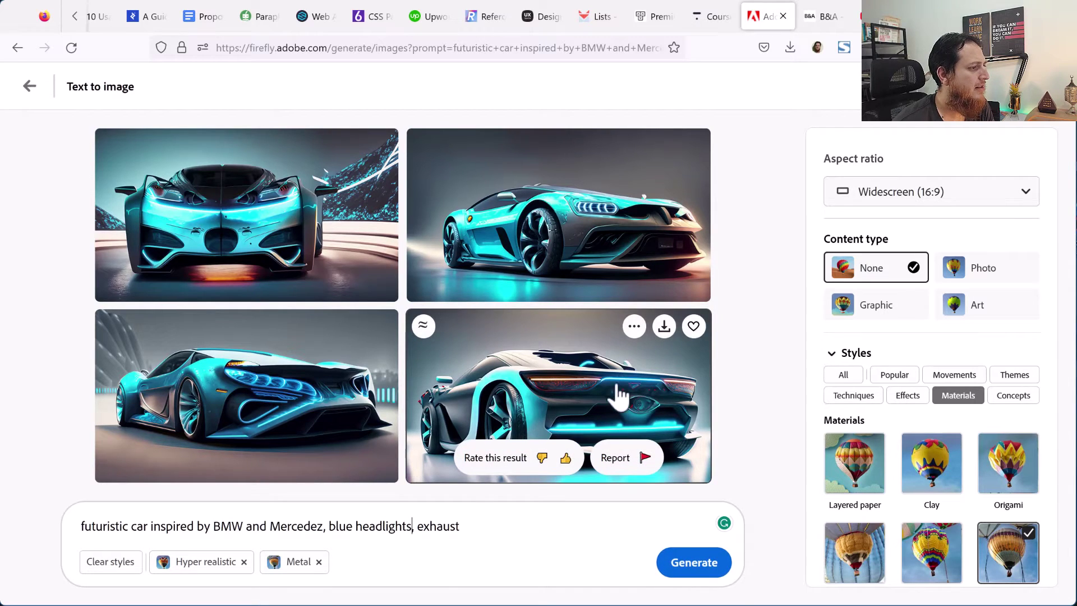
# Show similar to the fourth car, favorite and download the top-left result, then go back.
pyautogui.click(424, 326)
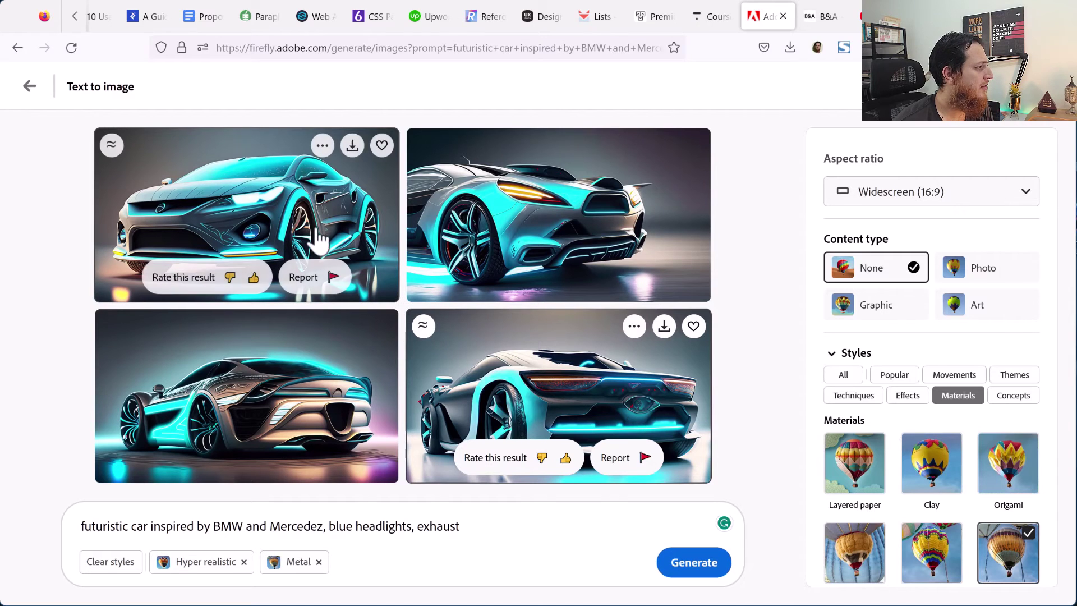
pyautogui.click(382, 145)
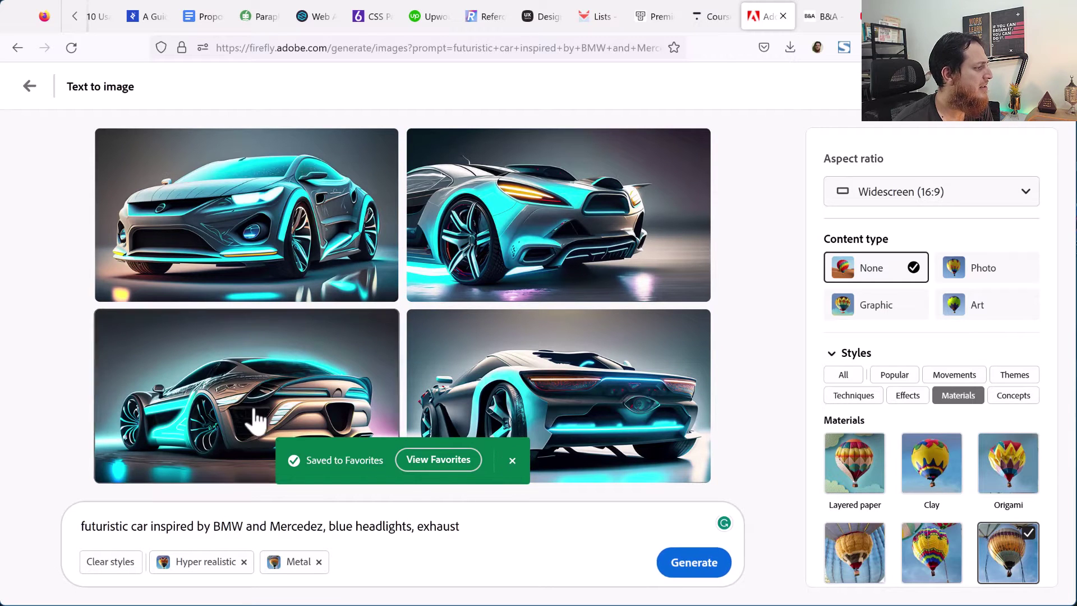
pyautogui.click(350, 151)
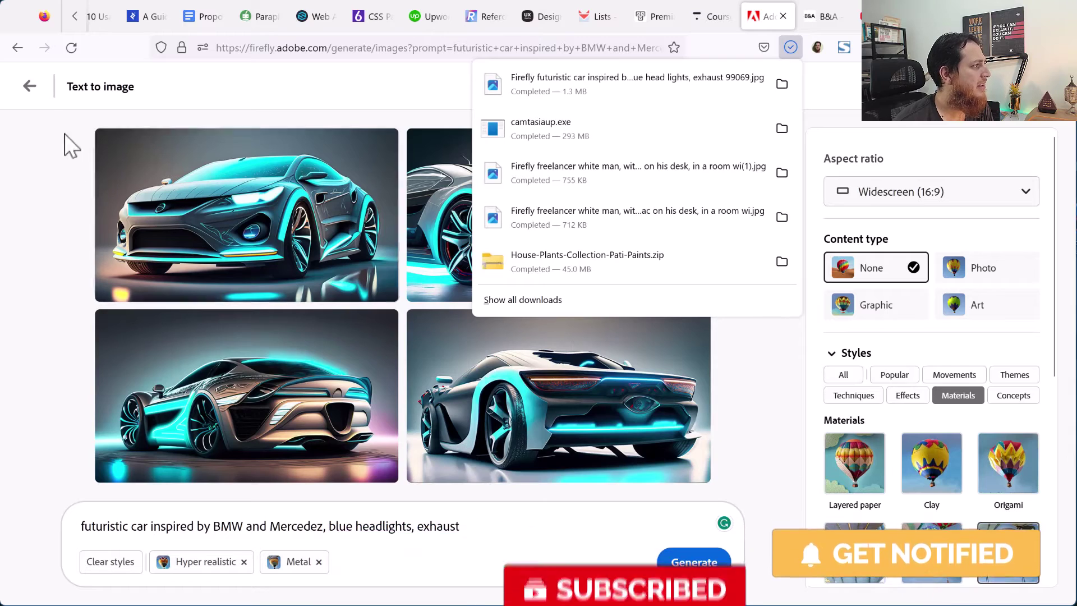
pyautogui.click(29, 87)
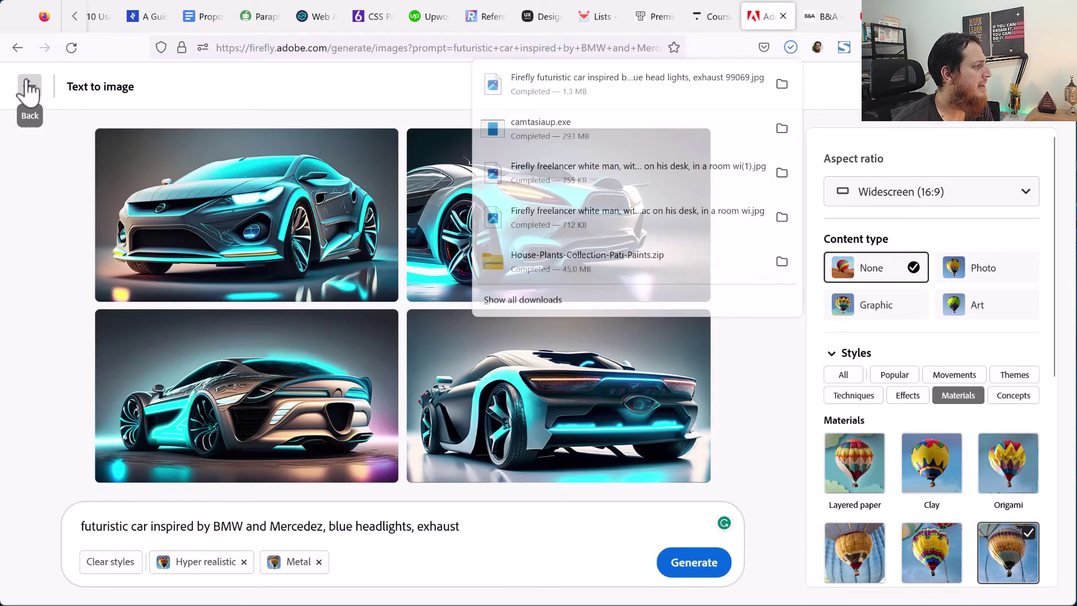
pyautogui.click(30, 87)
# Open the Text effects generator and load the 'jungle vine and bird' sample prompt.
pyautogui.click(30, 87)
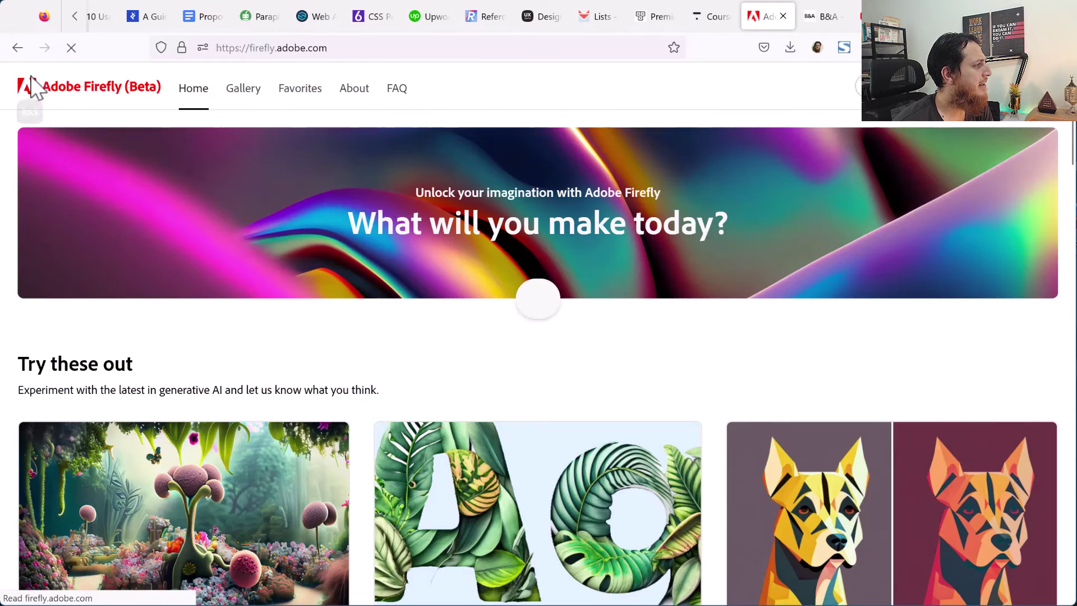
pyautogui.scroll(-4, 589, 416)
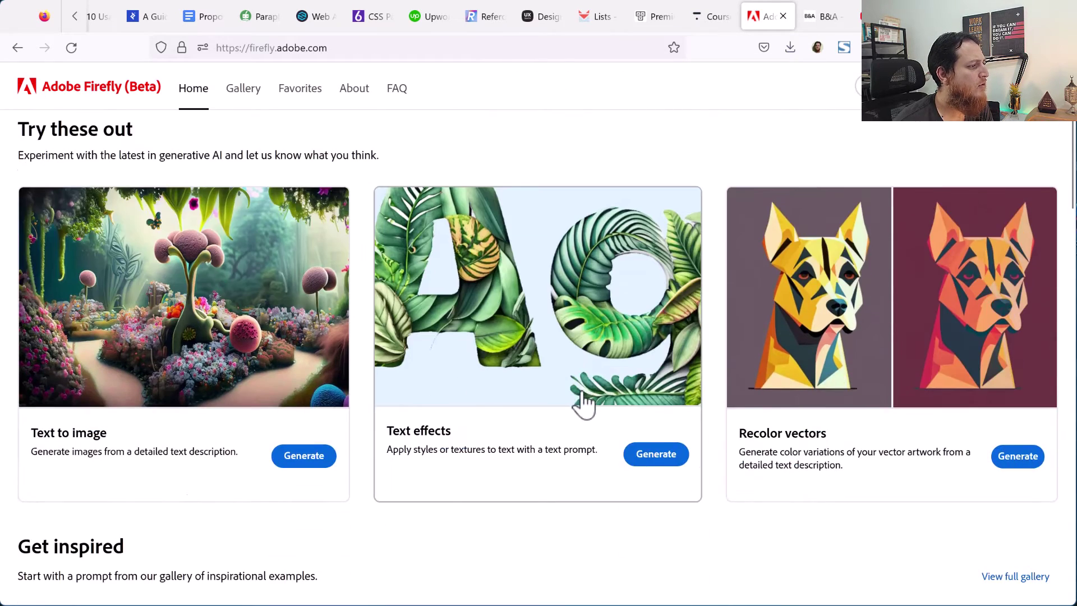
pyautogui.click(653, 455)
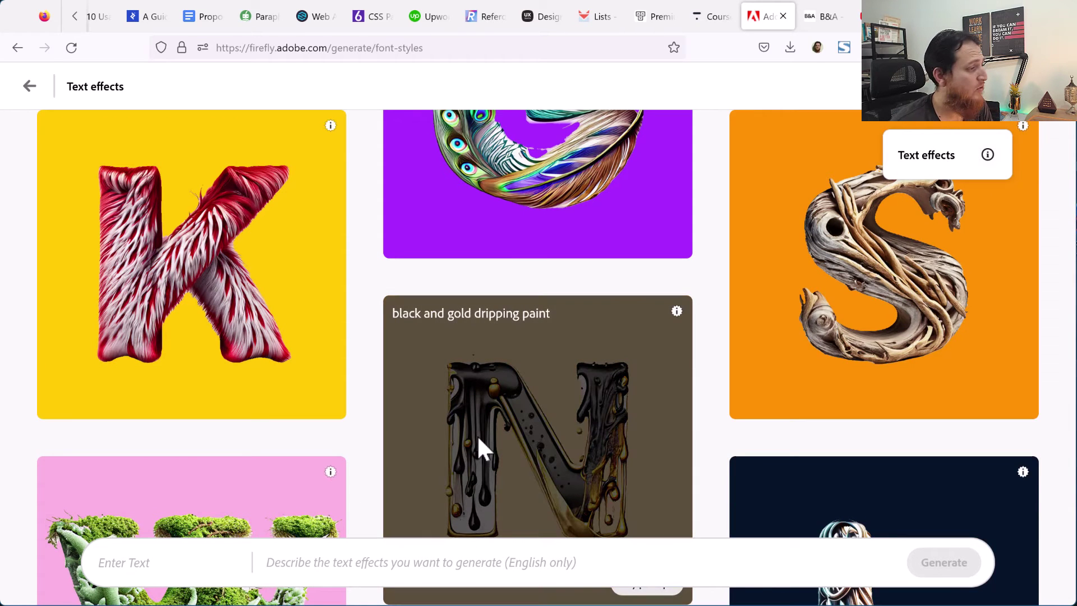
pyautogui.scroll(-4, 662, 455)
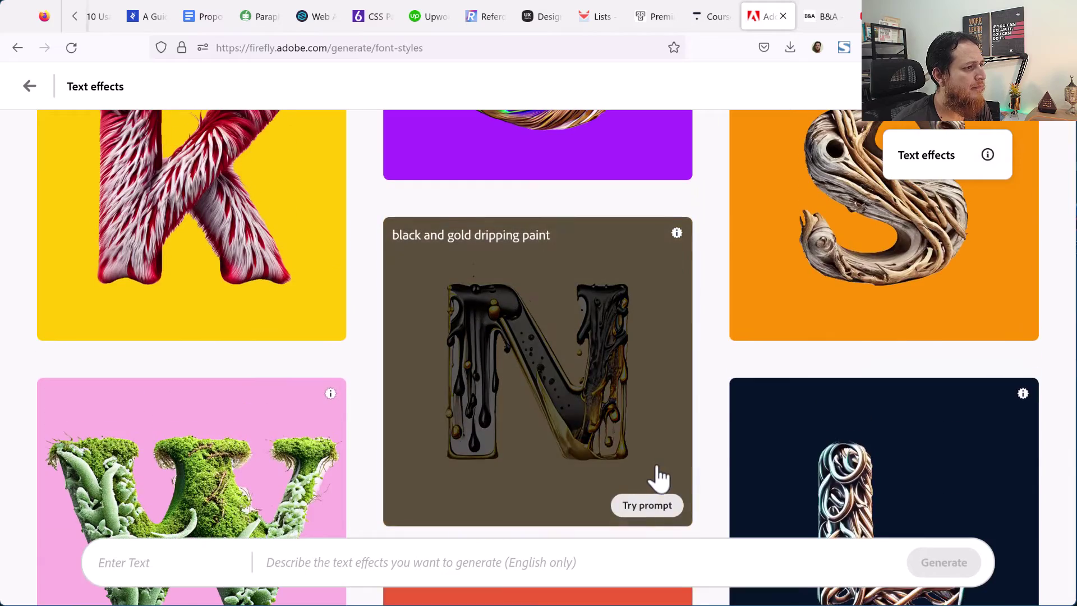
pyautogui.scroll(-7, 660, 478)
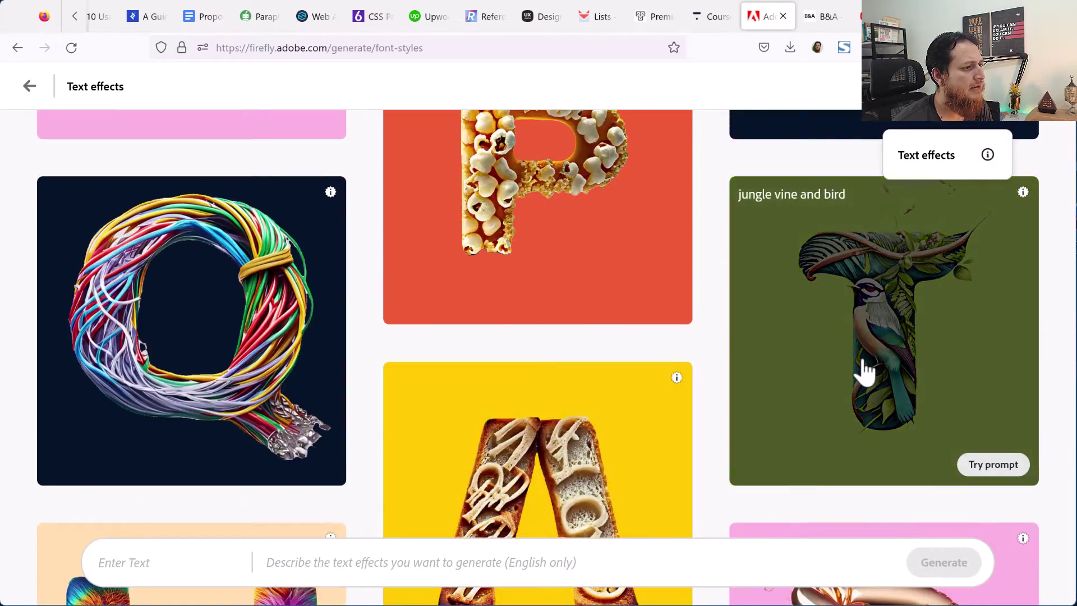
pyautogui.click(863, 371)
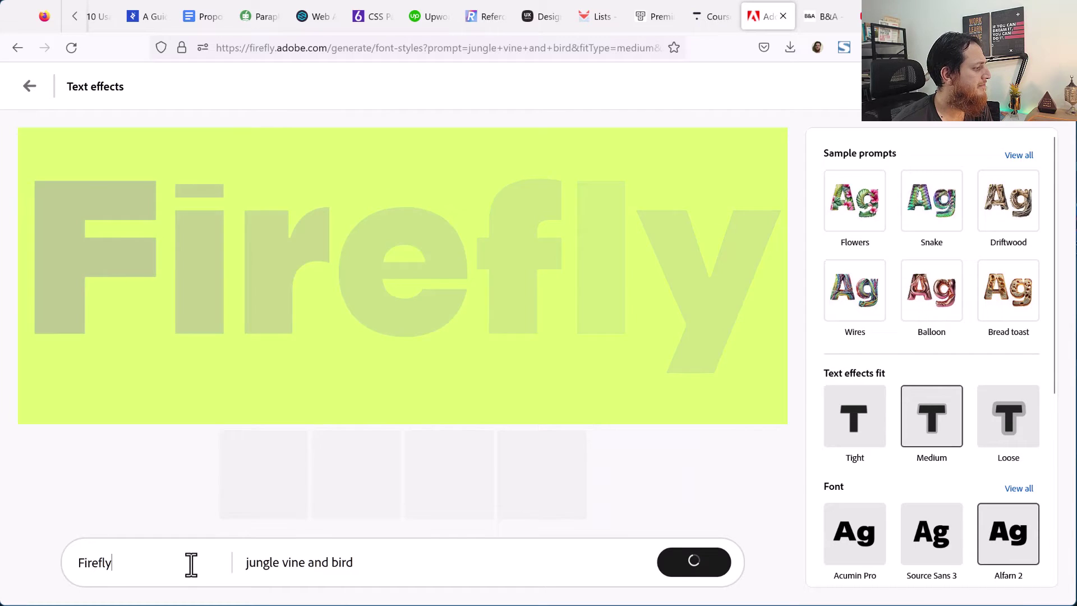
# Replace 'Firefly' with 'Nature' and pick the second letter-style variation.
pyautogui.moveTo(190, 565); pyautogui.dragTo(60, 567)
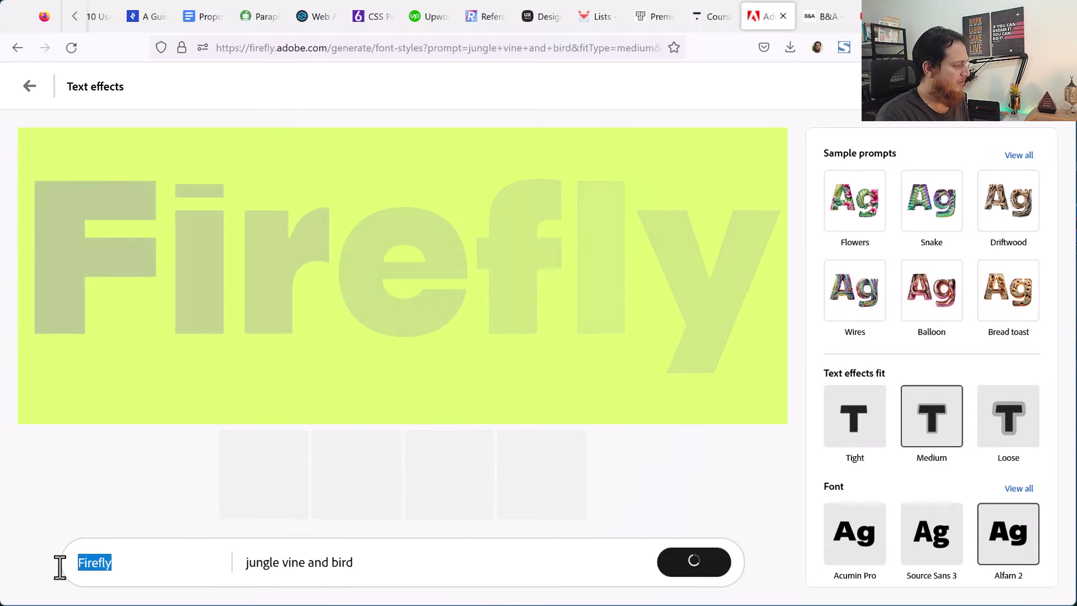
pyautogui.write('Nature')
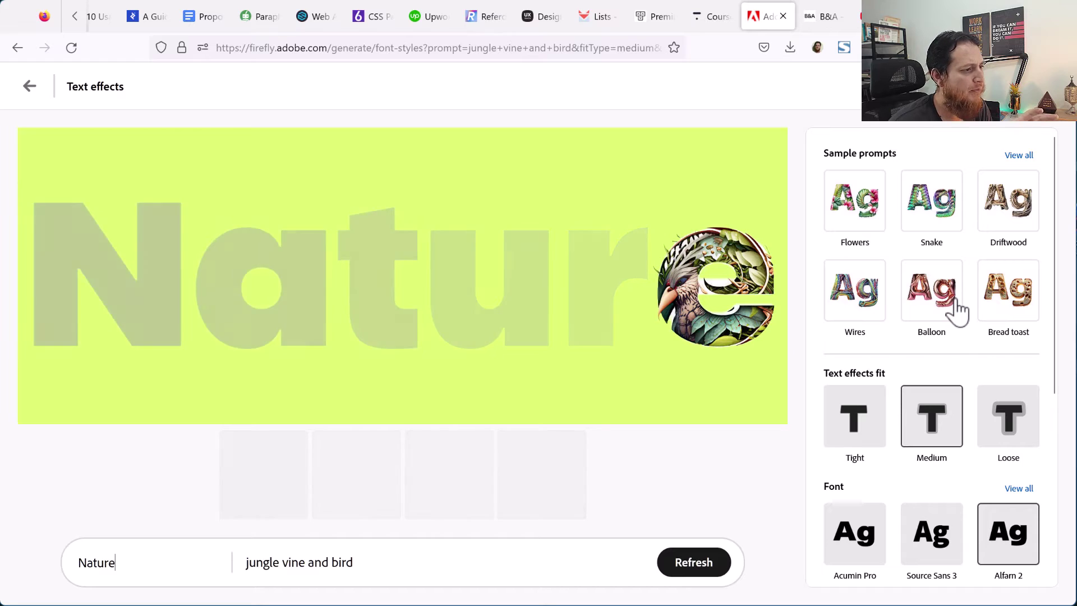
pyautogui.scroll(-2, 972, 410)
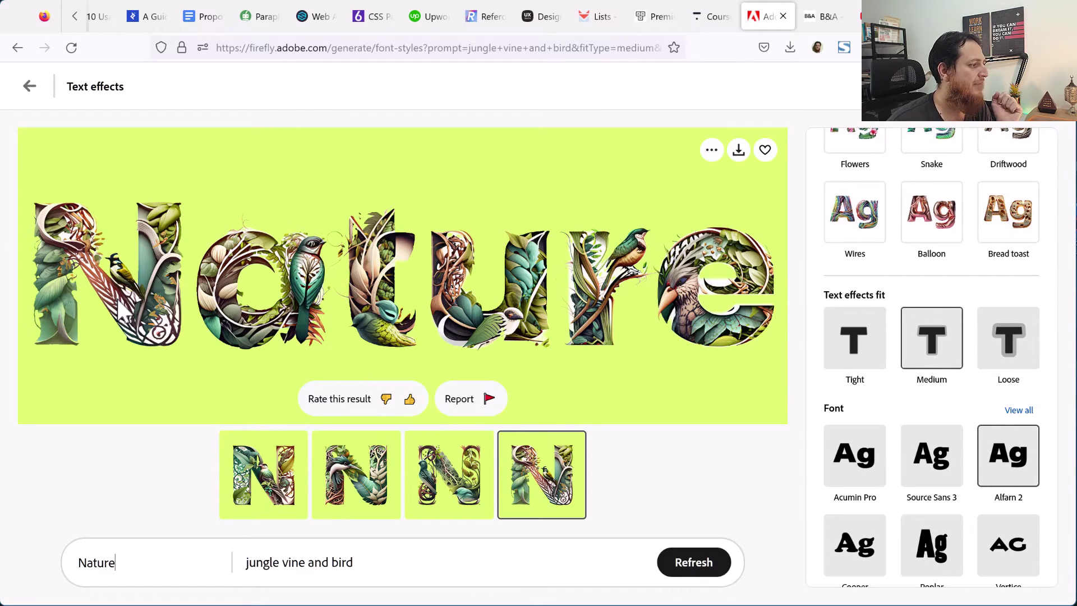
pyautogui.click(343, 489)
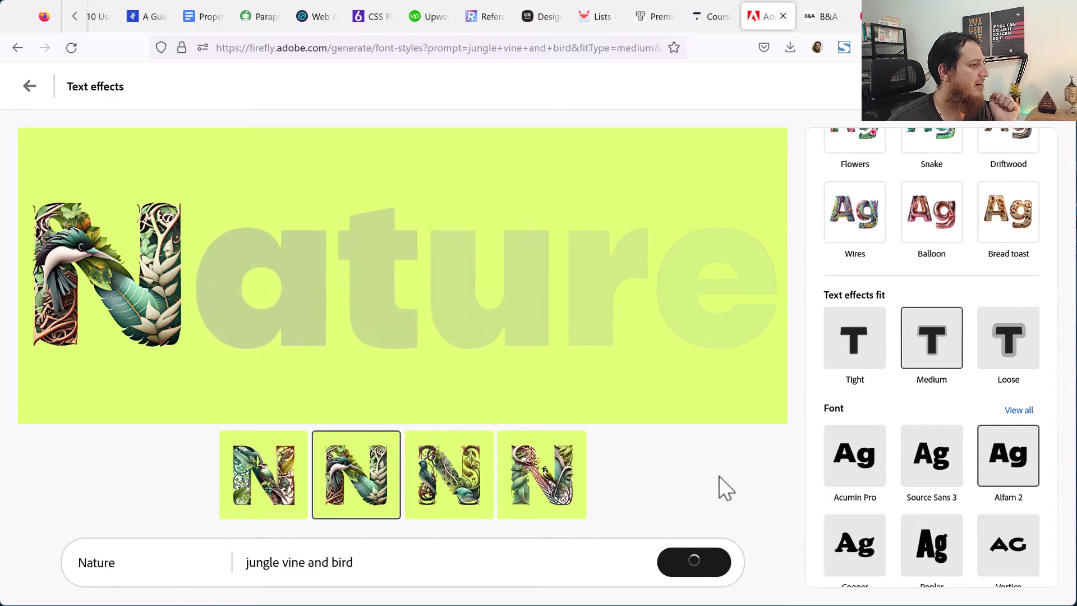
pyautogui.scroll(-3, 926, 473)
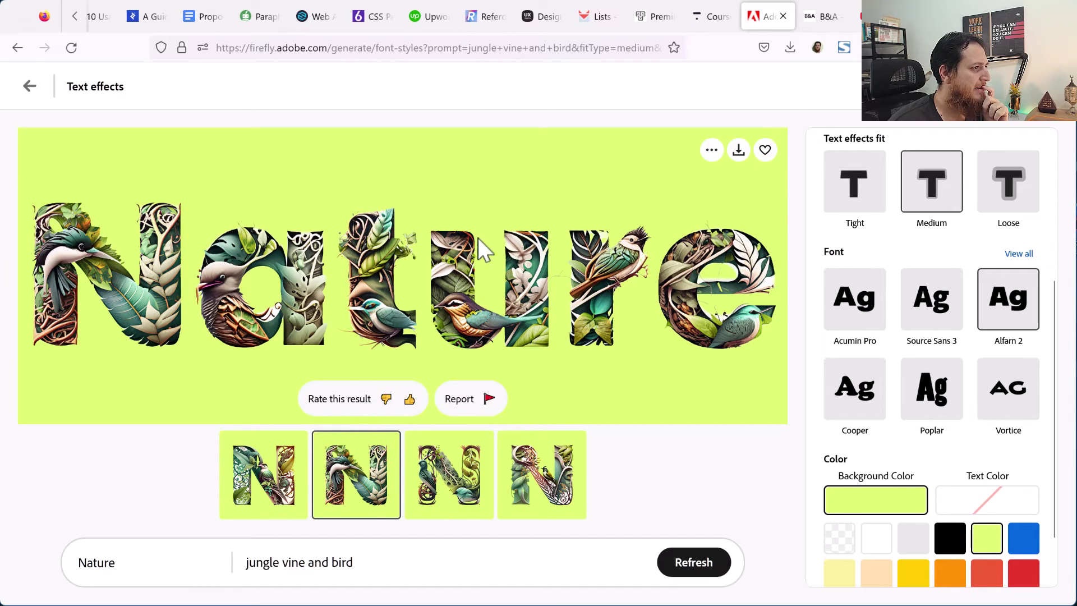
pyautogui.click(1002, 192)
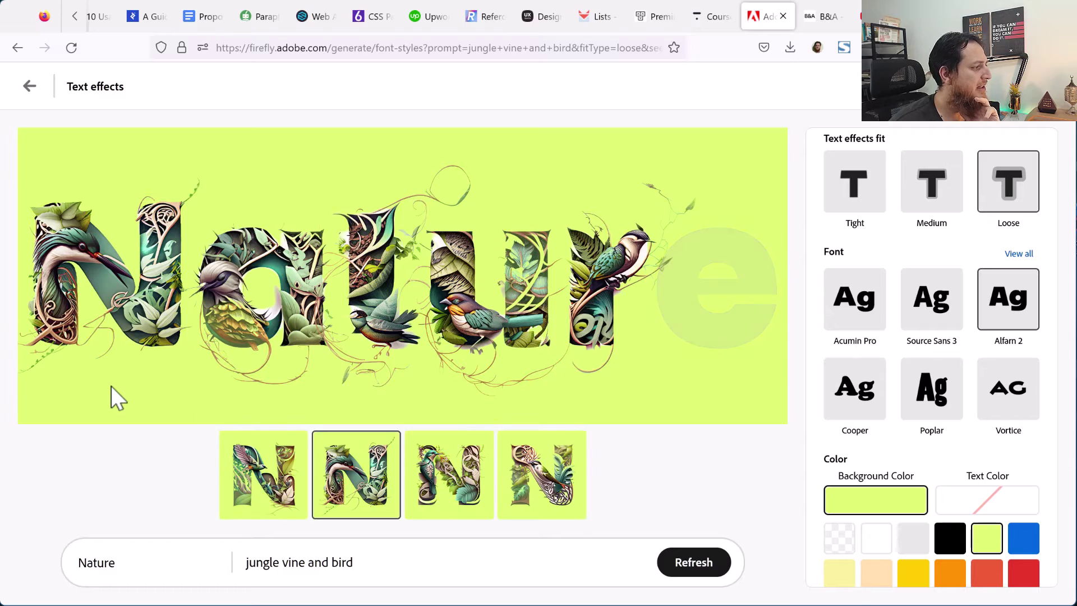
pyautogui.click(935, 191)
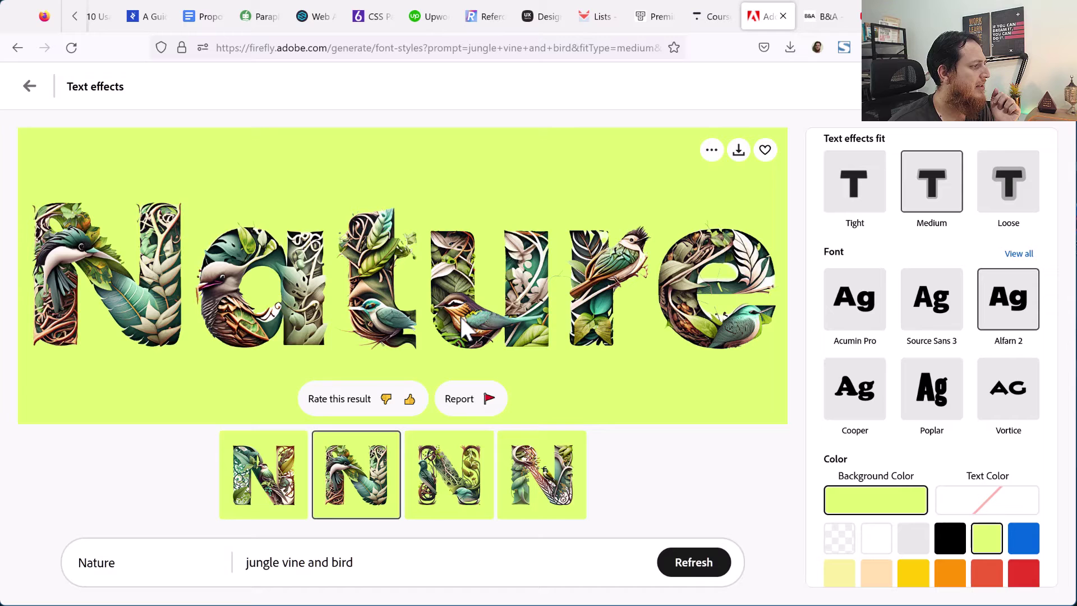
# Favorite the Nature effect, compare background colours, keep it transparent, and download it as PNG.
pyautogui.click(765, 150)
pyautogui.scroll(-2, 909, 438)
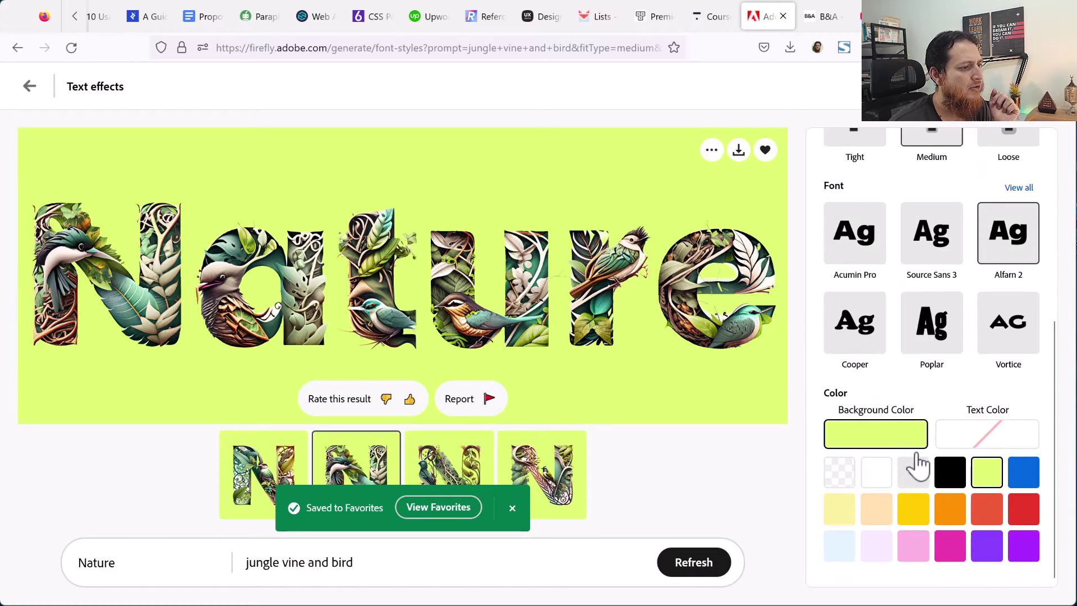
pyautogui.click(842, 480)
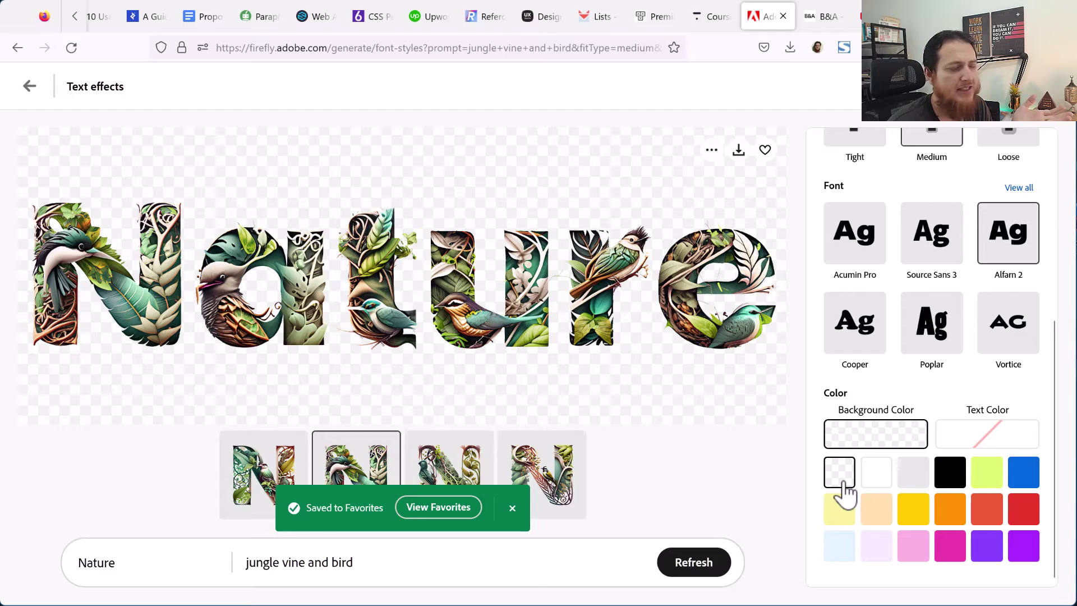
pyautogui.click(873, 486)
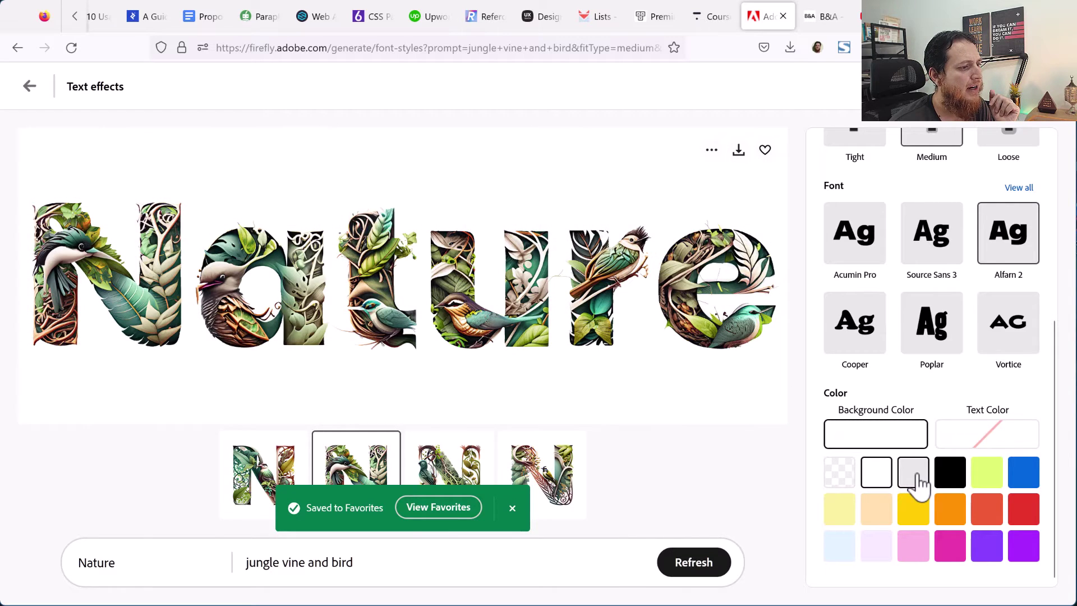
pyautogui.click(916, 478)
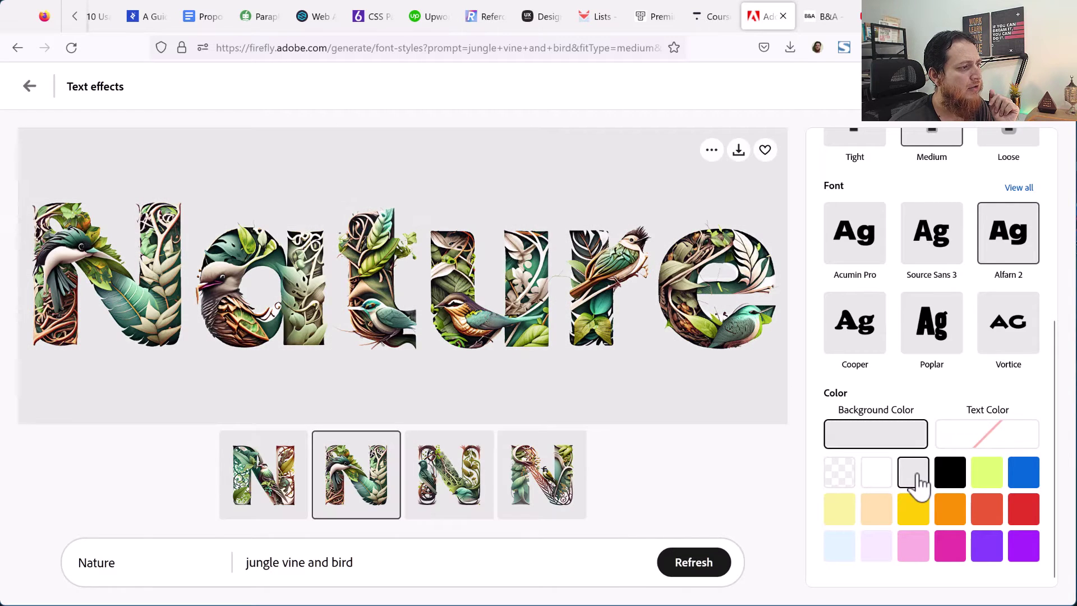
pyautogui.click(988, 552)
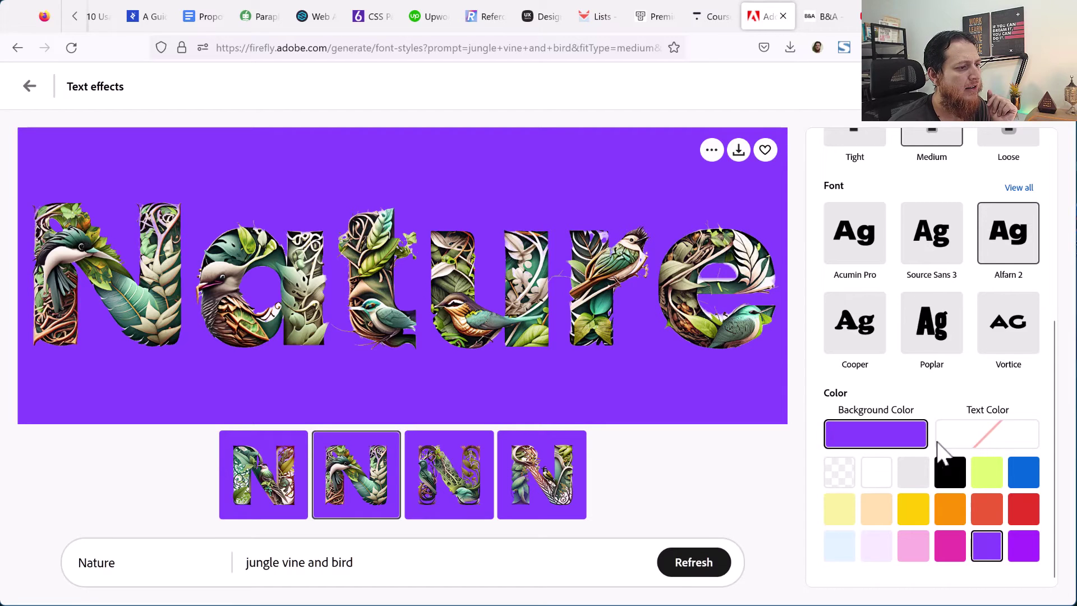
pyautogui.click(838, 476)
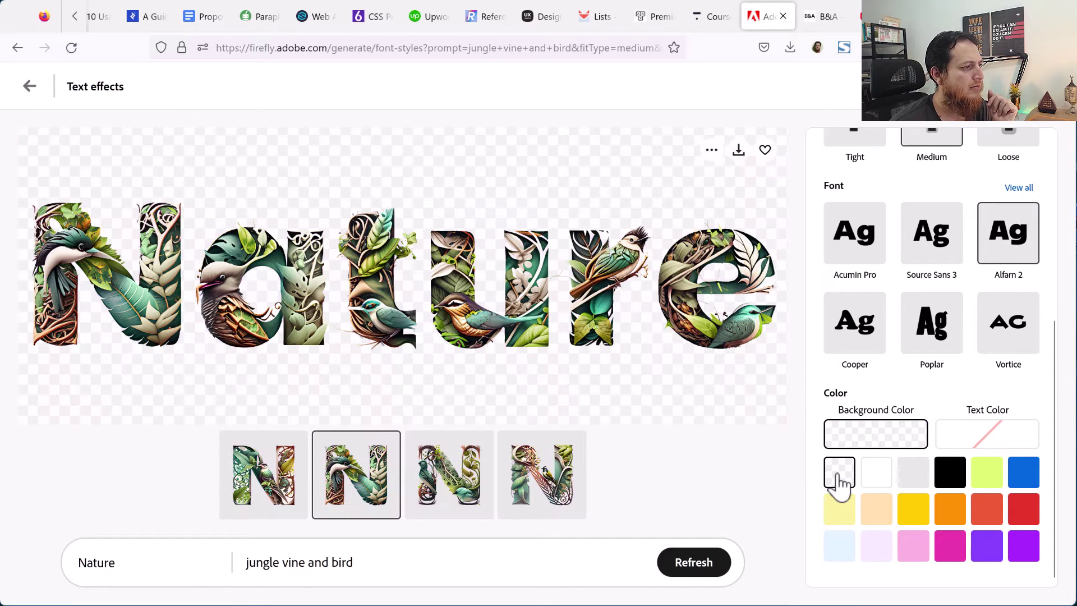
pyautogui.click(739, 150)
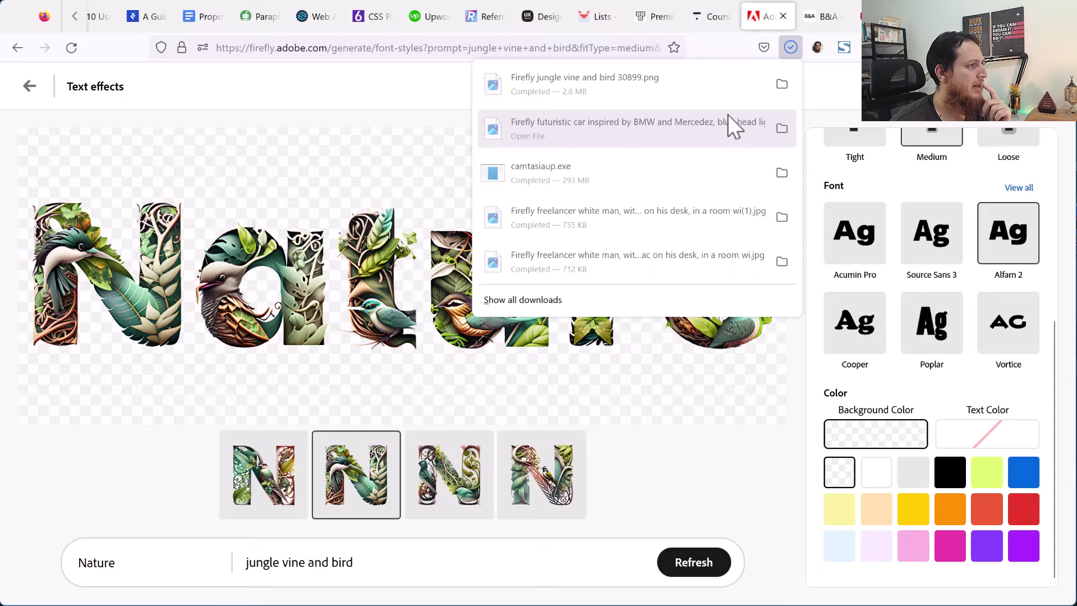
# Open the downloaded Nature PNG from the Downloads folder in Photos, maximize it, then close it.
pyautogui.click(782, 84)
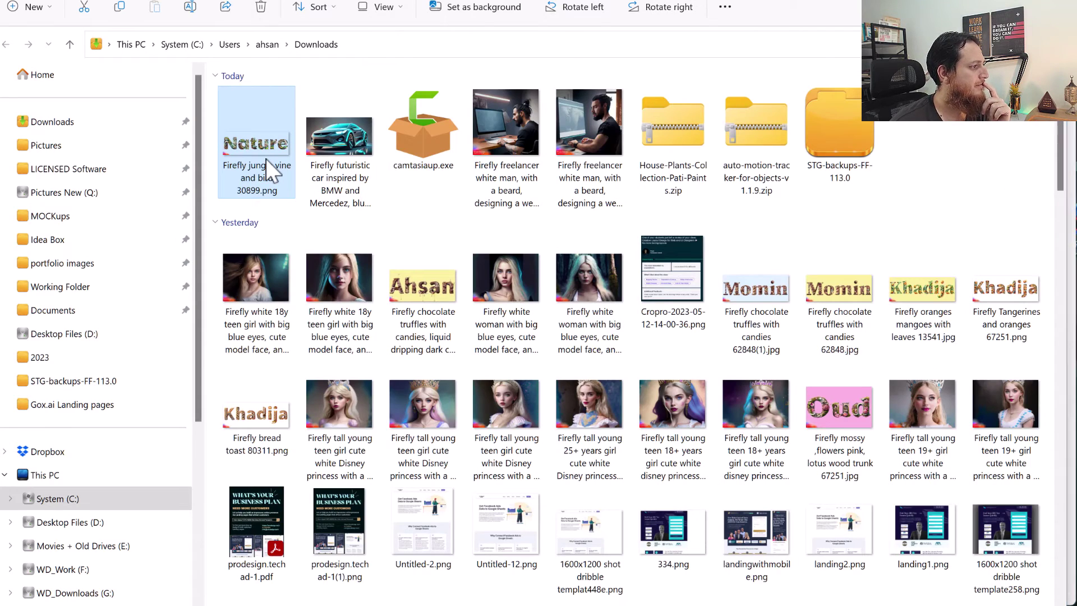
pyautogui.doubleClick(266, 160)
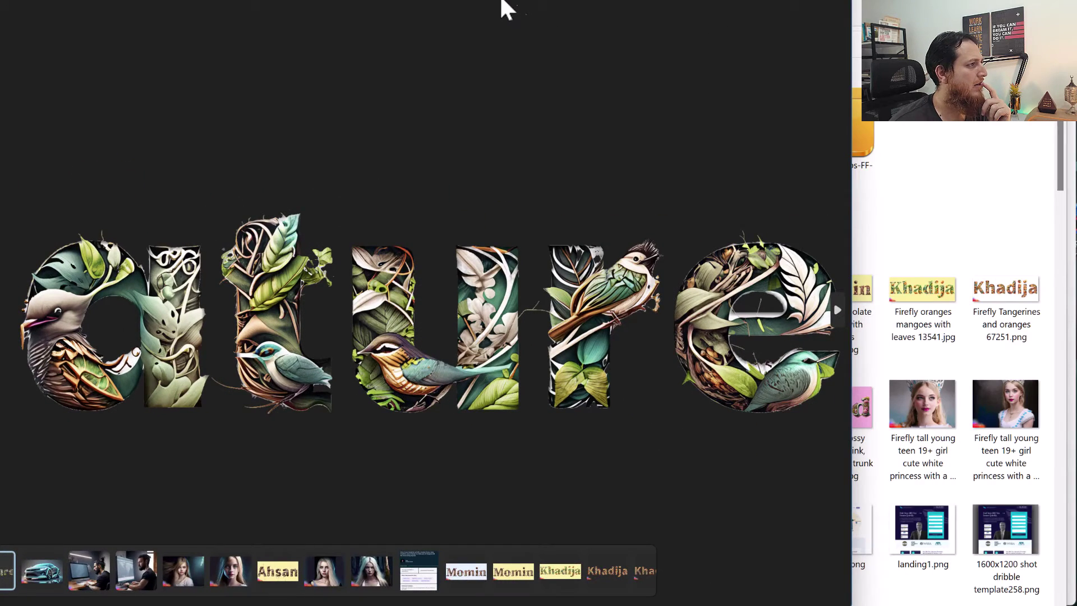
pyautogui.doubleClick(499, 5)
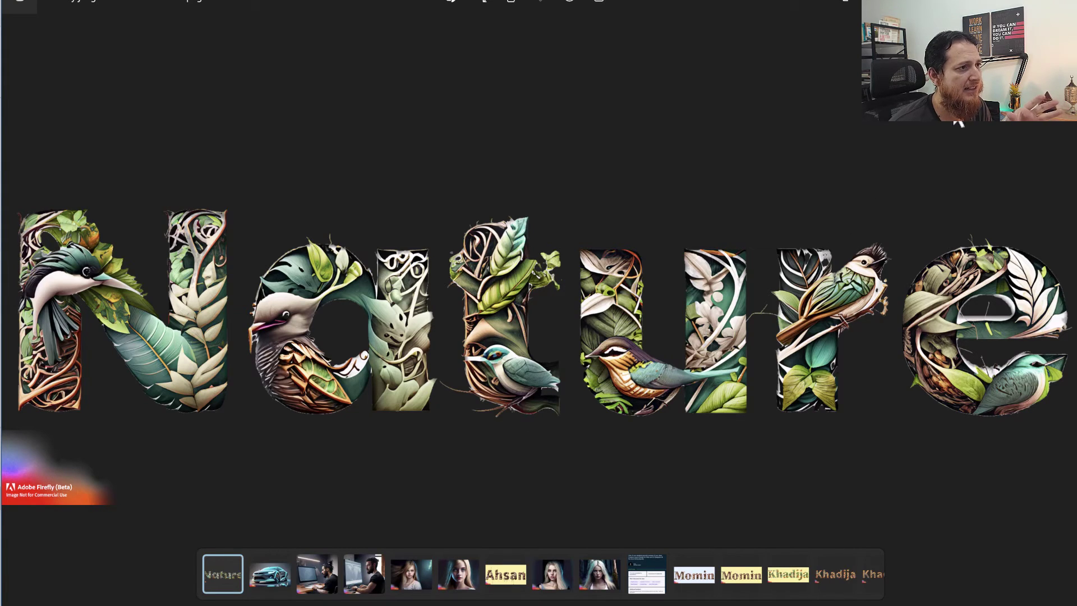
pyautogui.hotkey('alt', 'F4')
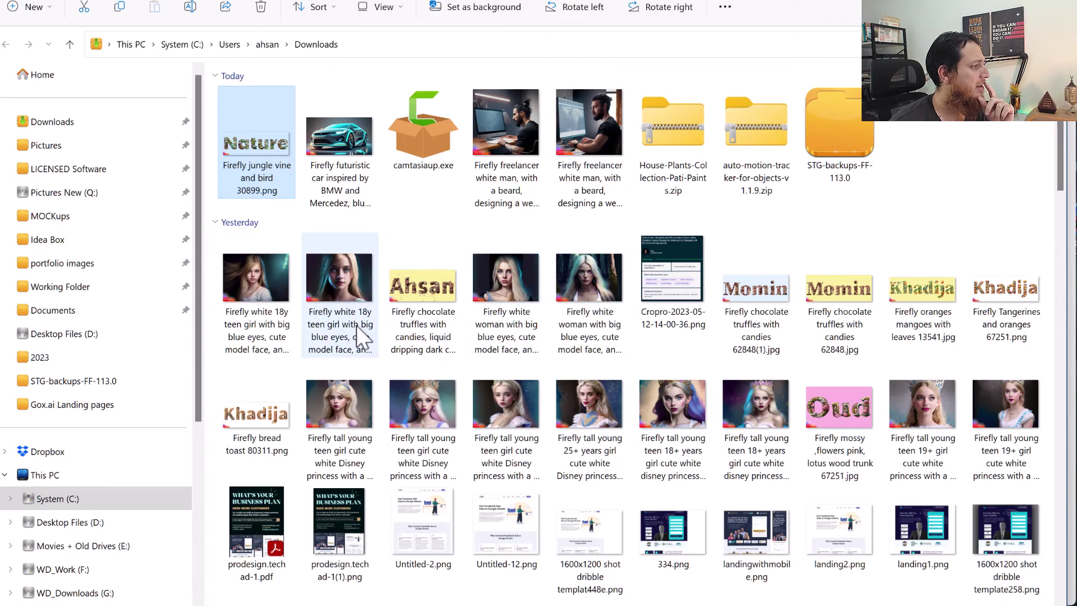
pyautogui.doubleClick(271, 424)
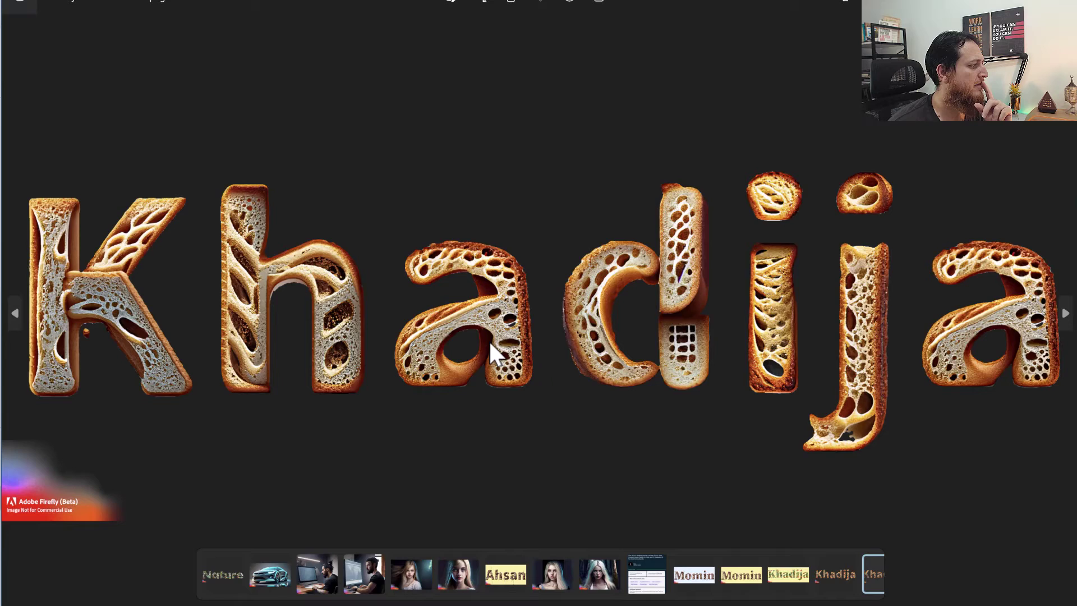
pyautogui.press('Right')
pyautogui.press('Right')
pyautogui.press('Right')
pyautogui.press('Right')
pyautogui.press('Right')
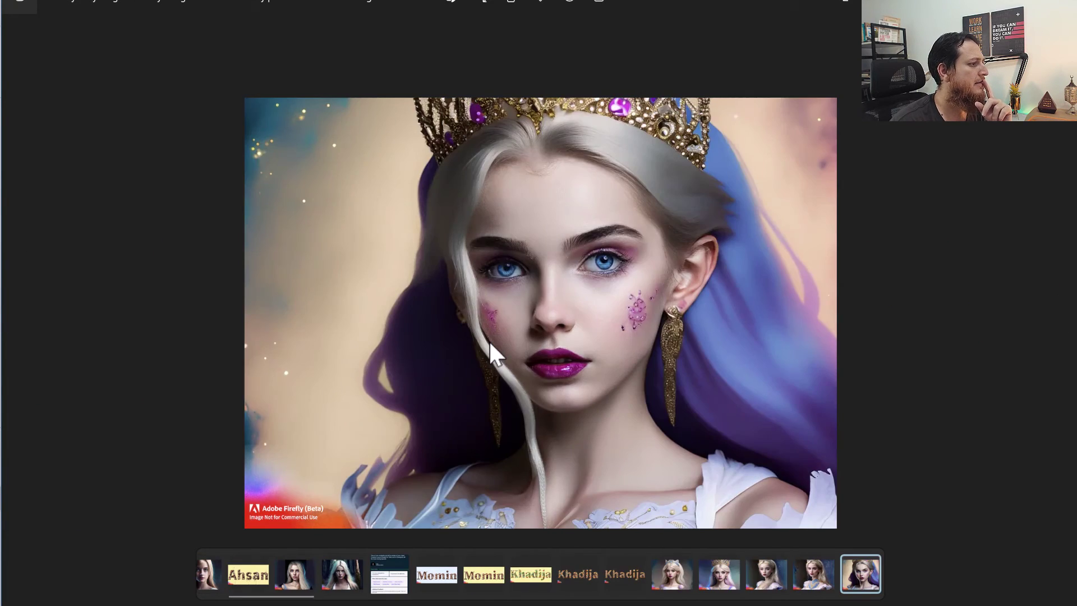
pyautogui.press('Right')
pyautogui.press('Right')
pyautogui.press('Left')
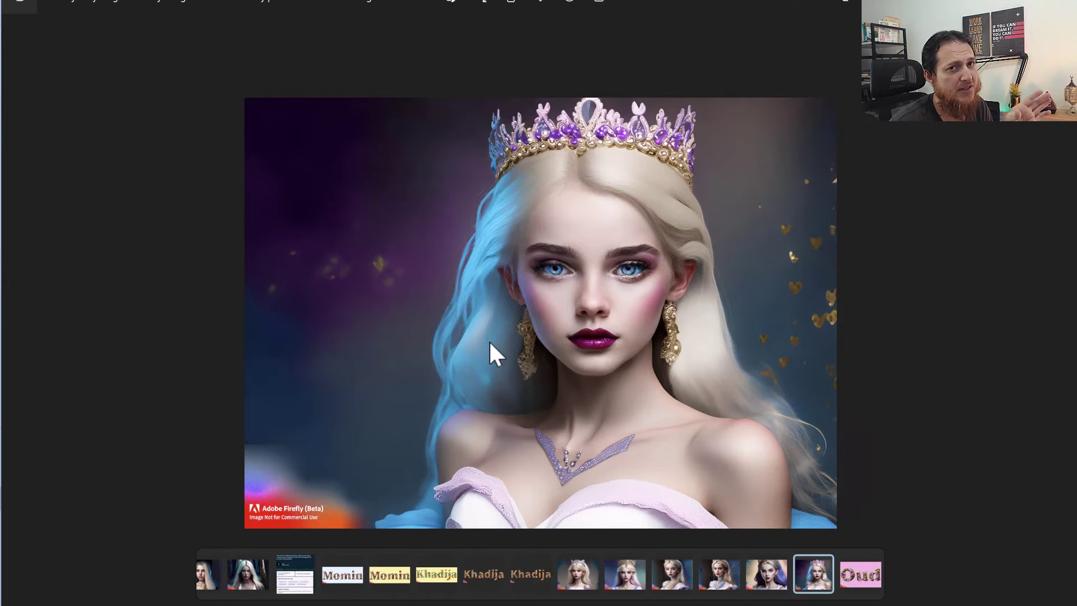
pyautogui.press('Right')
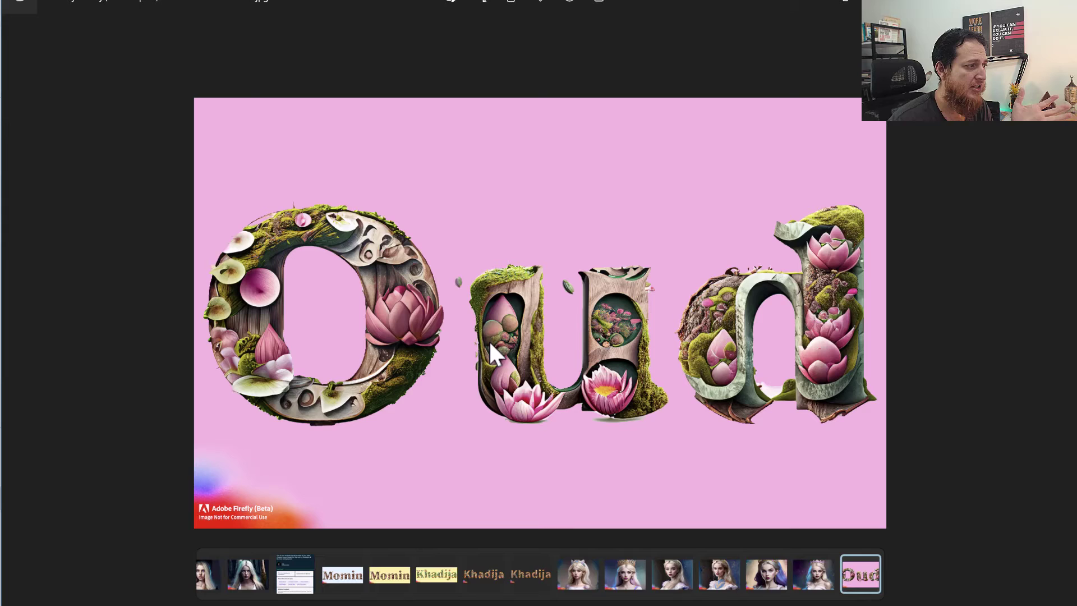
pyautogui.press('Right')
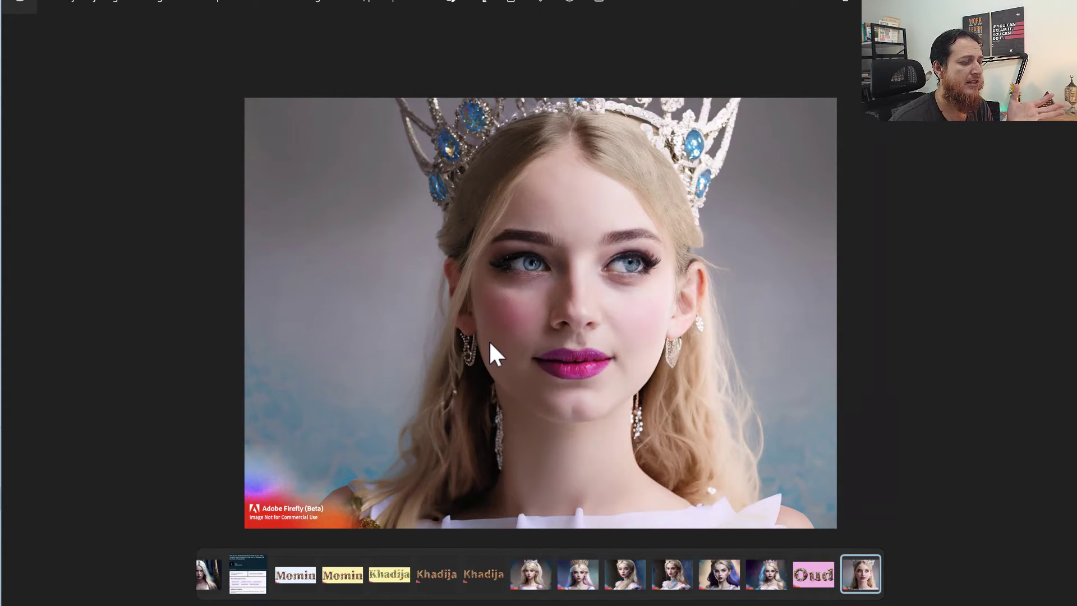
pyautogui.press('Right')
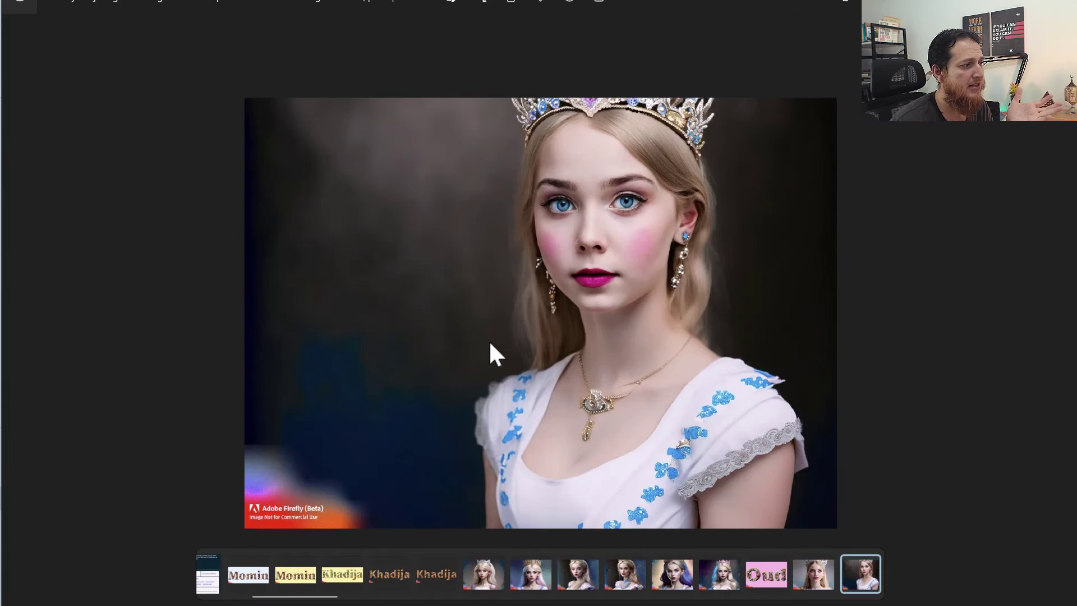
pyautogui.press('Right')
pyautogui.press('Left')
pyautogui.press('Left')
pyautogui.press('Left')
pyautogui.press('Left')
pyautogui.press('Left')
pyautogui.press('Left')
pyautogui.press('Left')
pyautogui.press('Left')
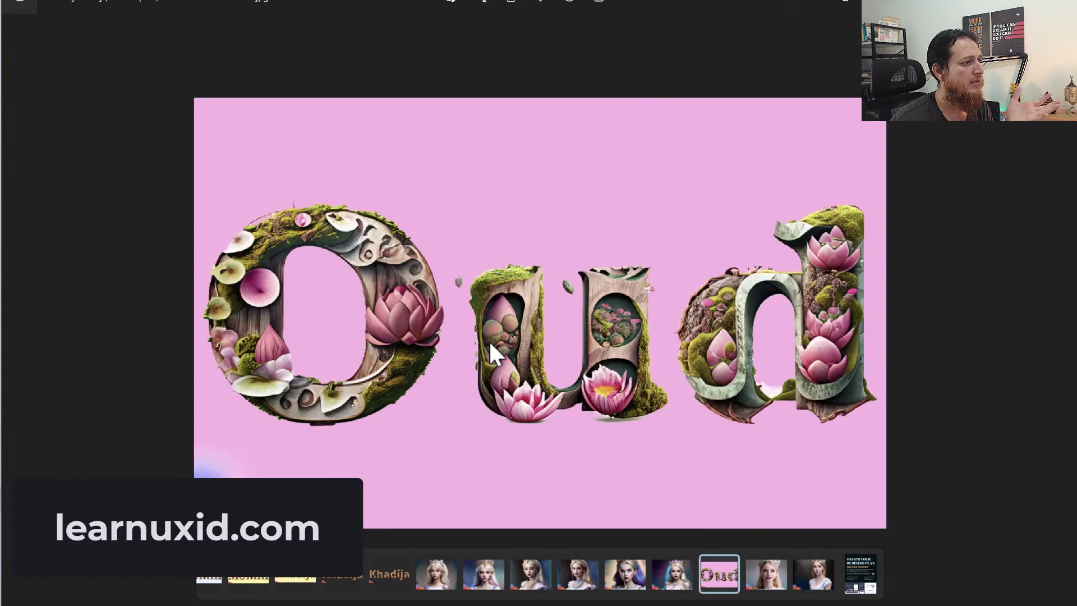
pyautogui.press('Left')
pyautogui.press('Left')
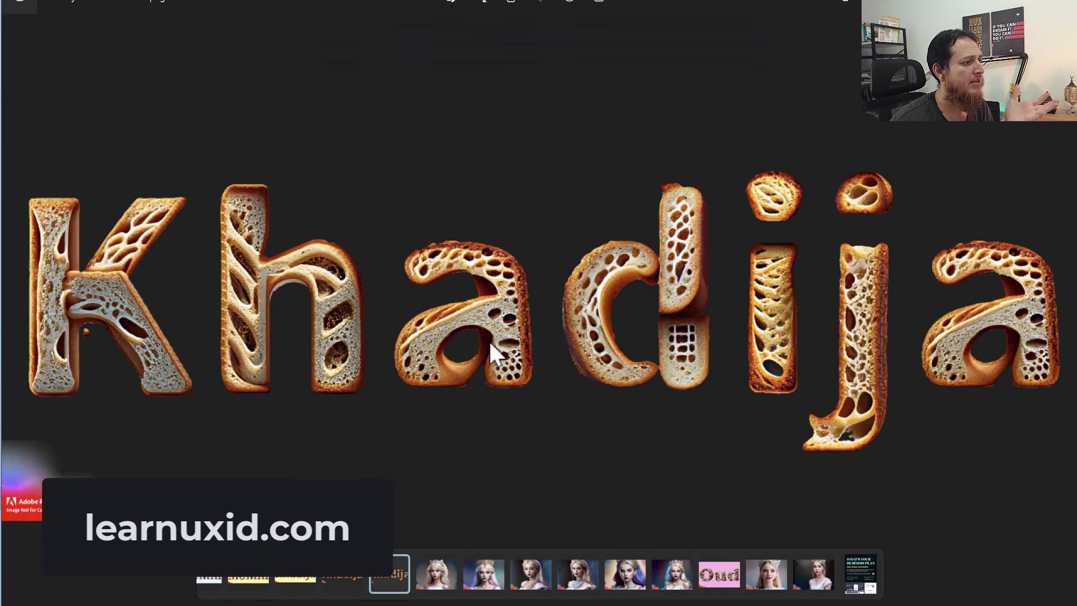
# Browse the unicorn and princess images full-screen in the photo viewer, then return to Firefly's Nature page.
pyautogui.hotkey('alt', 'F4')
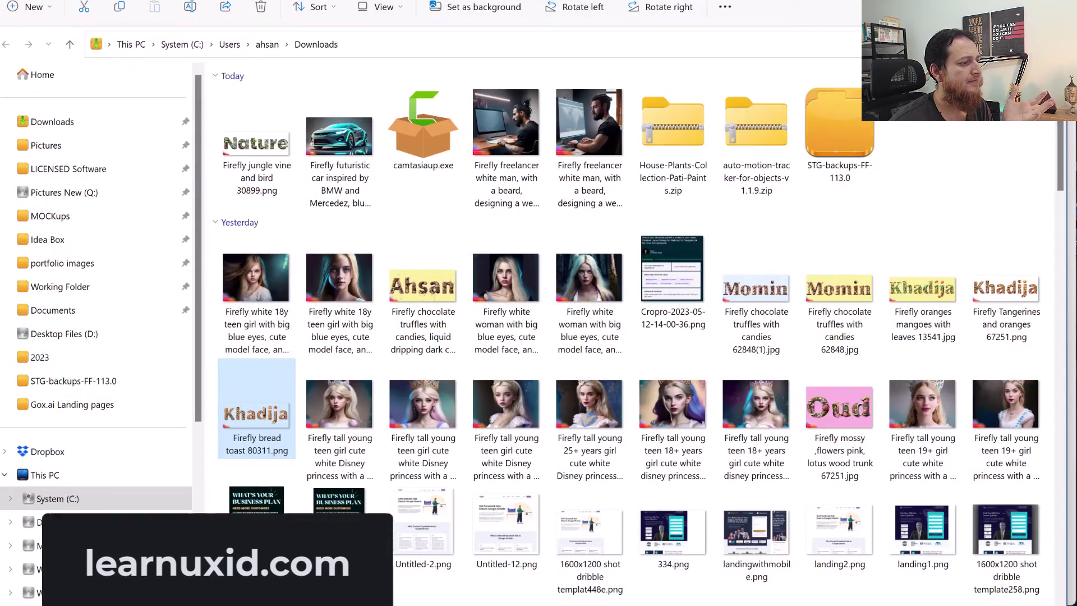
pyautogui.scroll(-5, 746, 434)
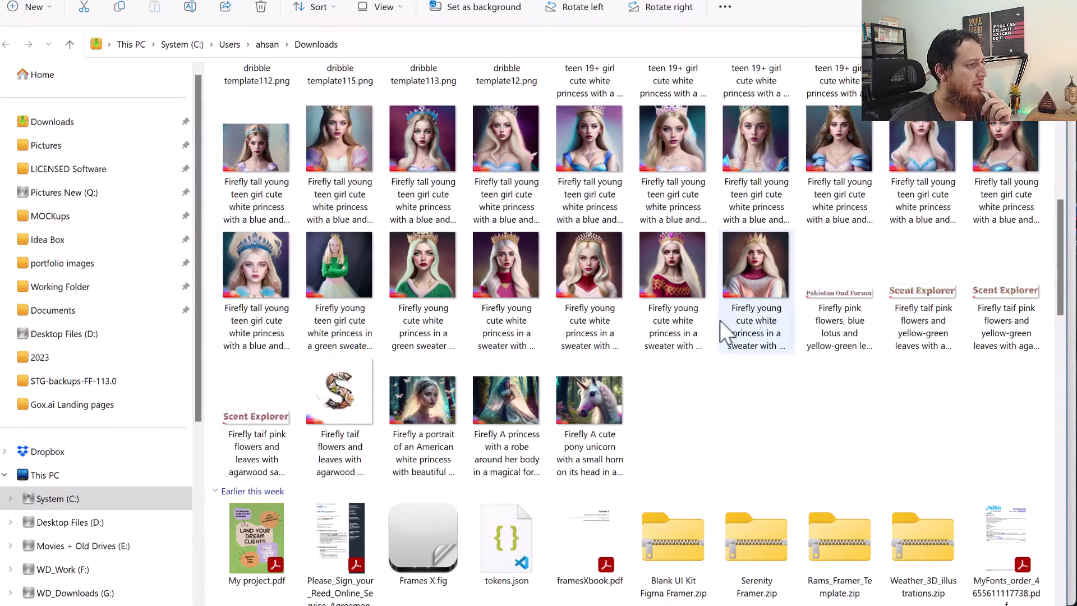
pyautogui.doubleClick(598, 386)
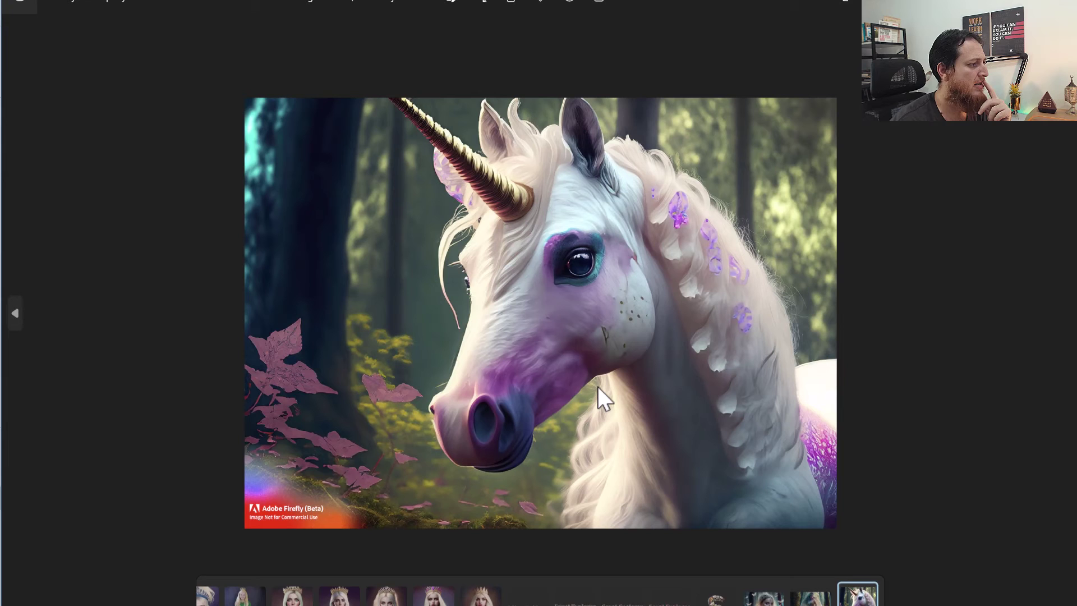
pyautogui.press('Left')
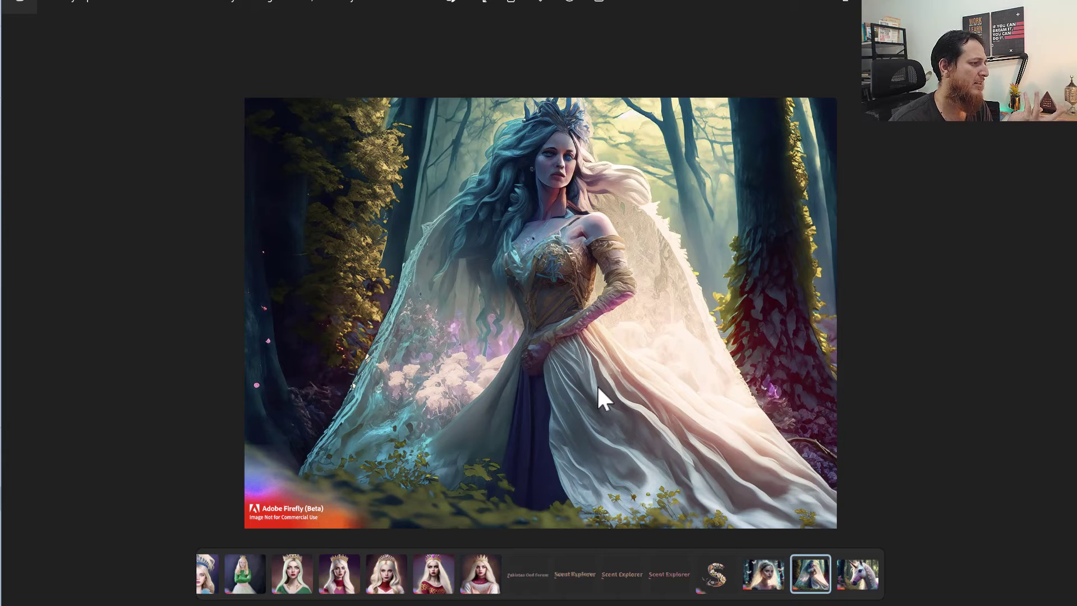
pyautogui.press('Left')
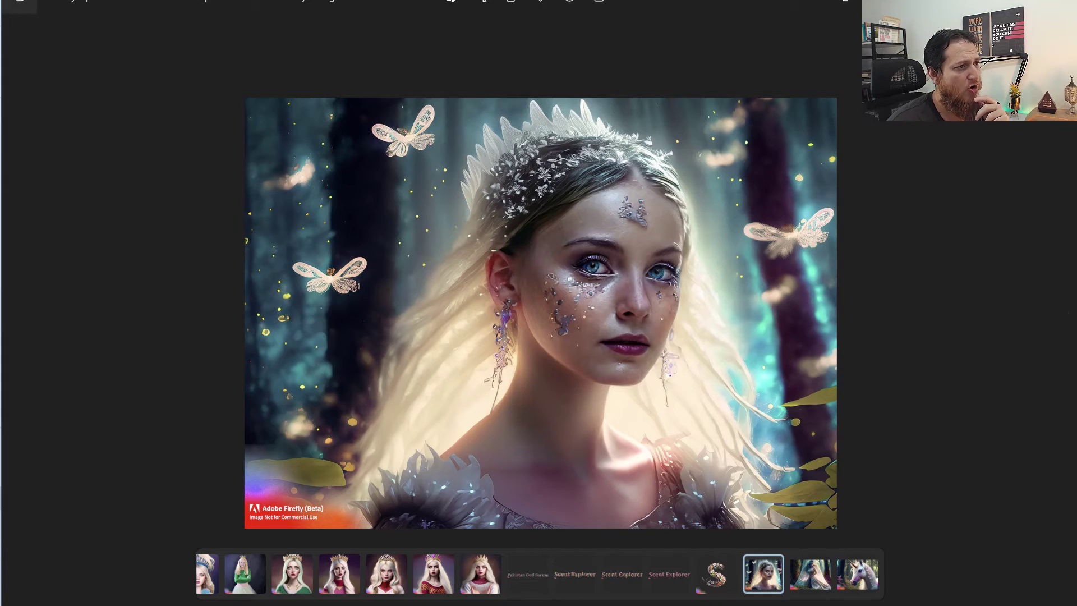
pyautogui.hotkey('alt', 'F4')
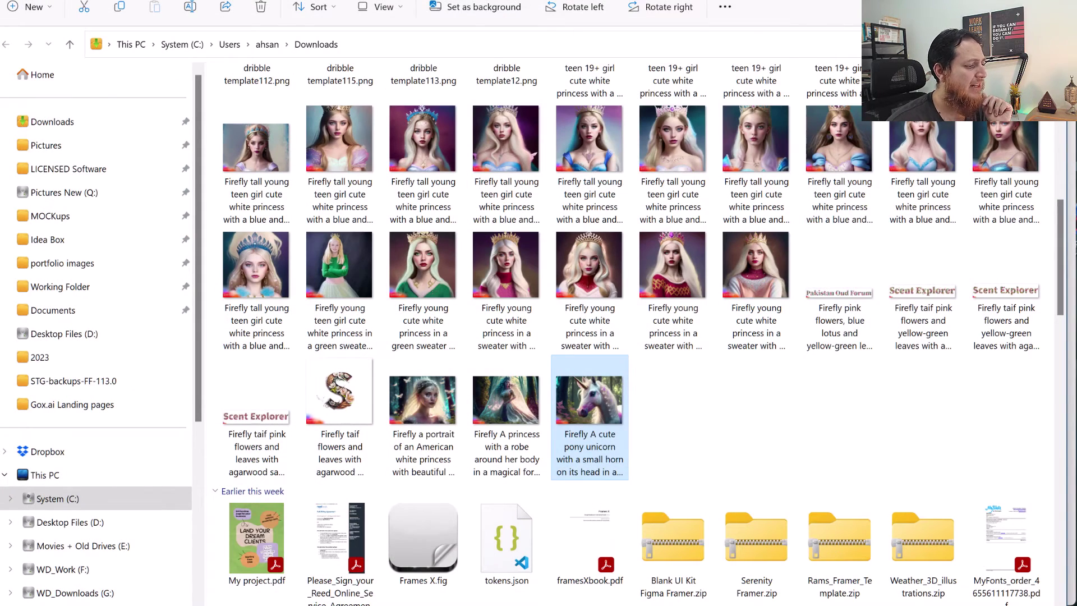
pyautogui.hotkey('alt', 'Tab')
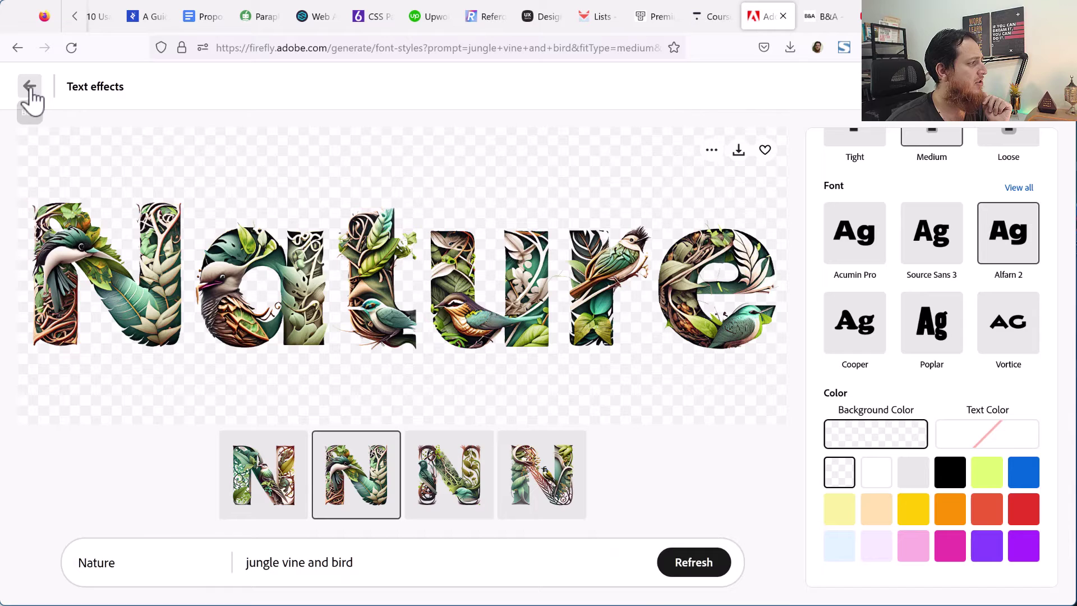
# Replace the effect prompt with 'jungle vine with pink and orange flowers' and regenerate the lettering.
pyautogui.scroll(5, 909, 440)
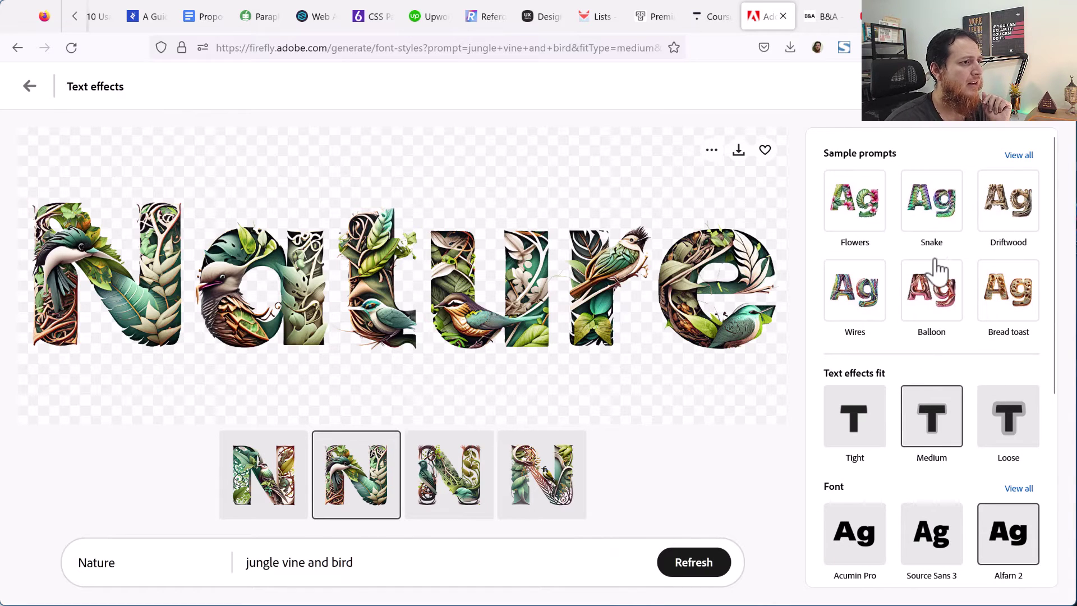
pyautogui.moveTo(474, 561); pyautogui.dragTo(217, 562)
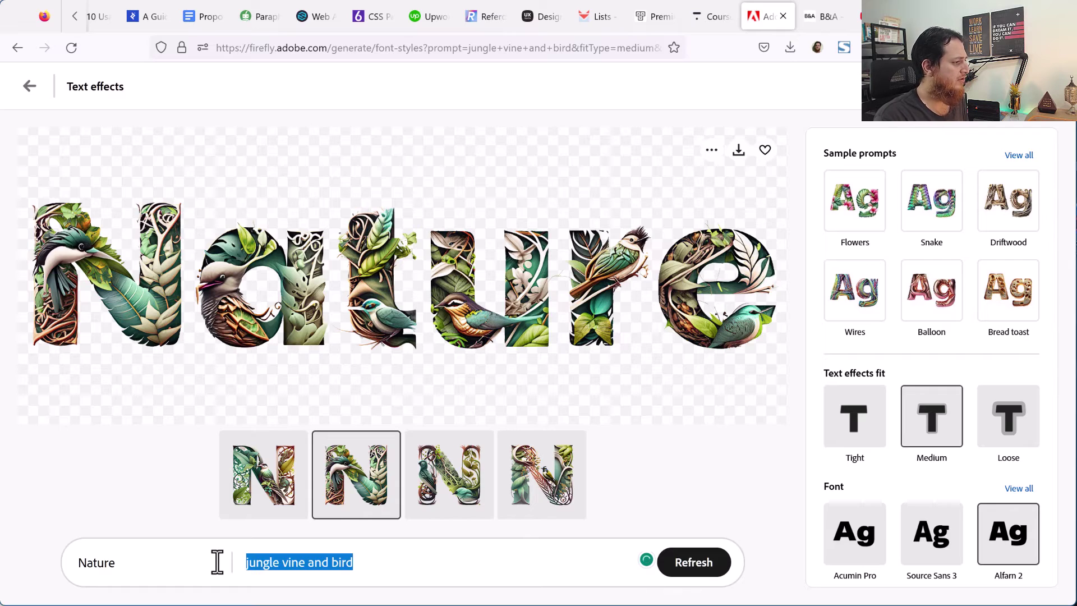
pyautogui.write('j')
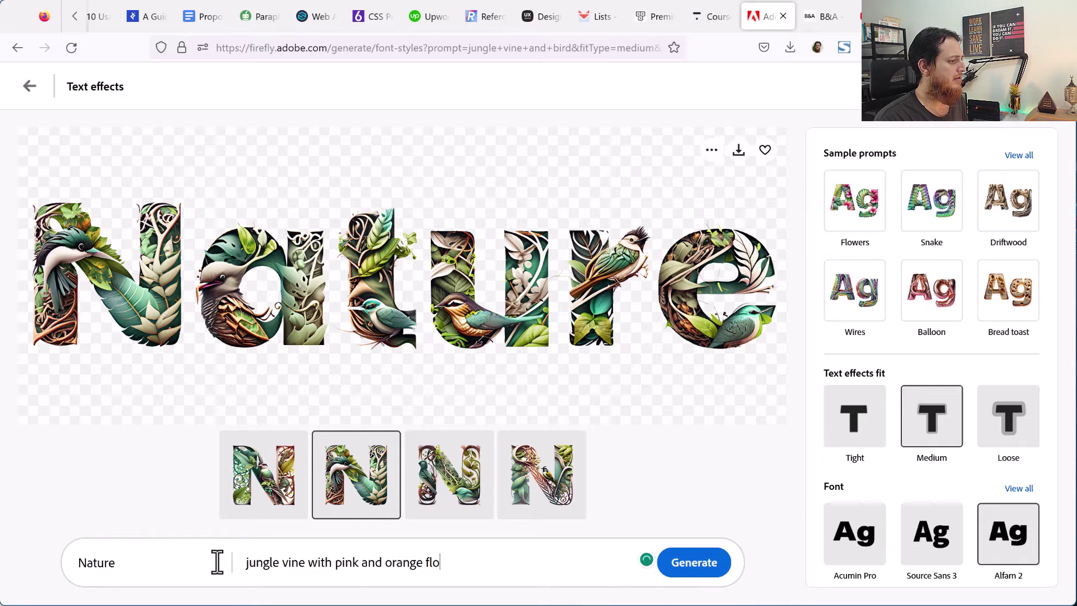
pyautogui.press('Return')
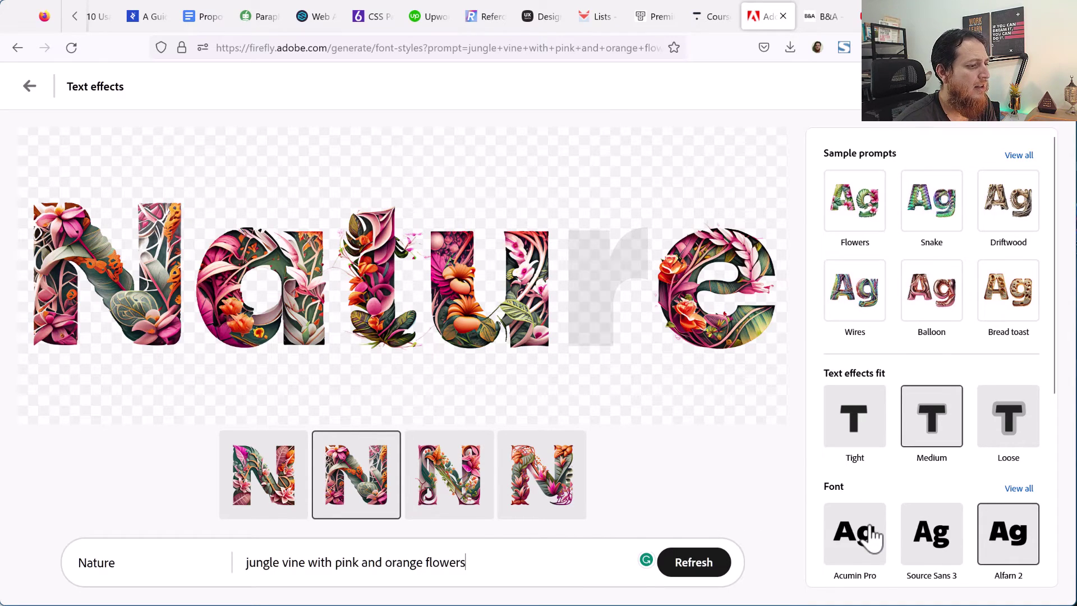
# Try yellow, peach and white backgrounds, keep white, and favorite the floral Nature effect.
pyautogui.scroll(-3, 858, 533)
pyautogui.scroll(-3, 861, 524)
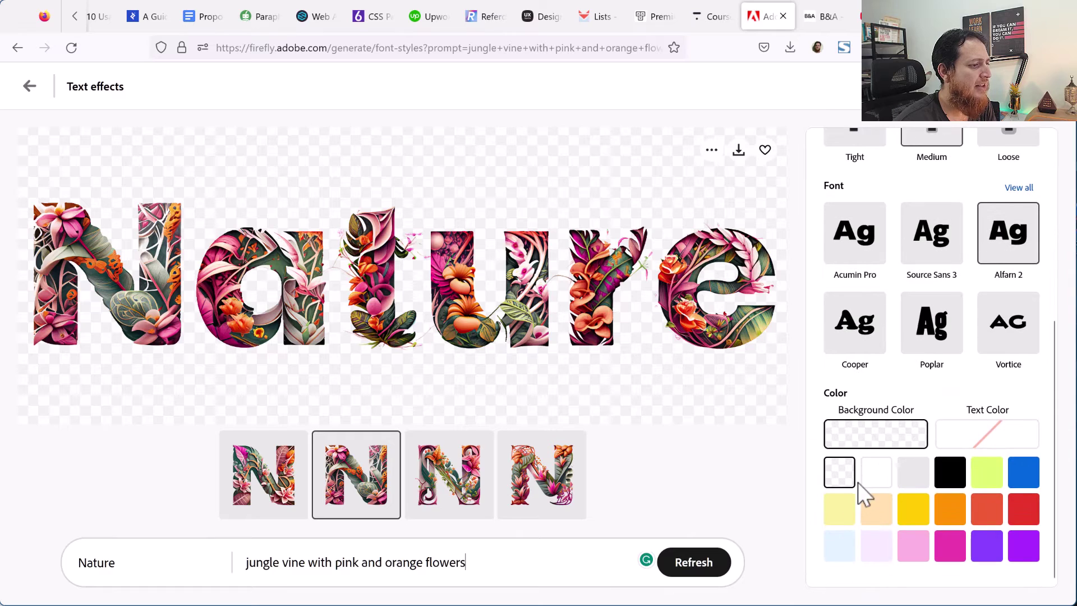
pyautogui.click(909, 513)
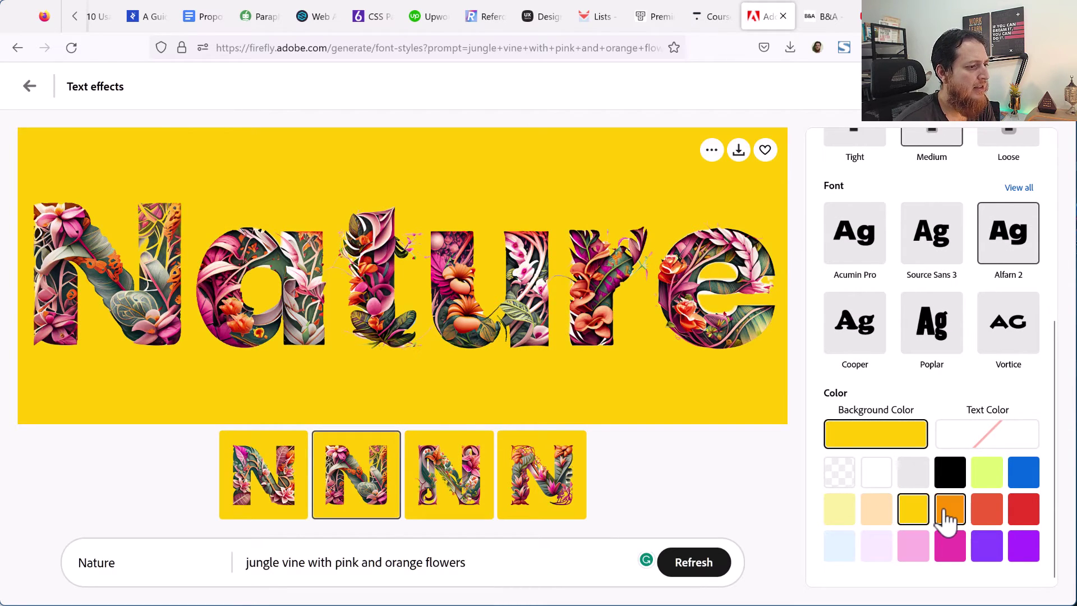
pyautogui.click(884, 508)
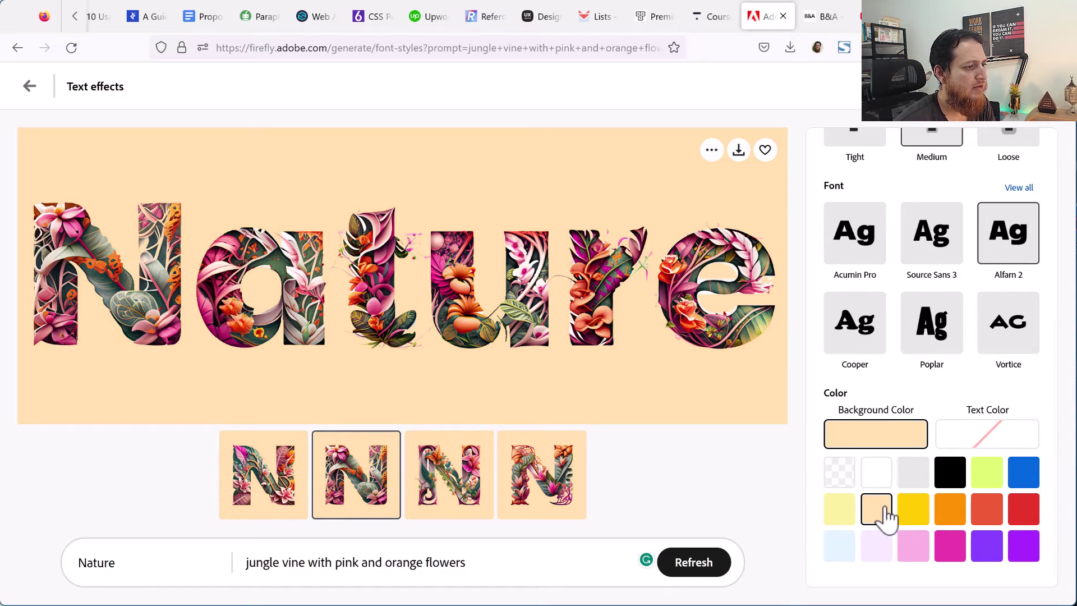
pyautogui.click(877, 473)
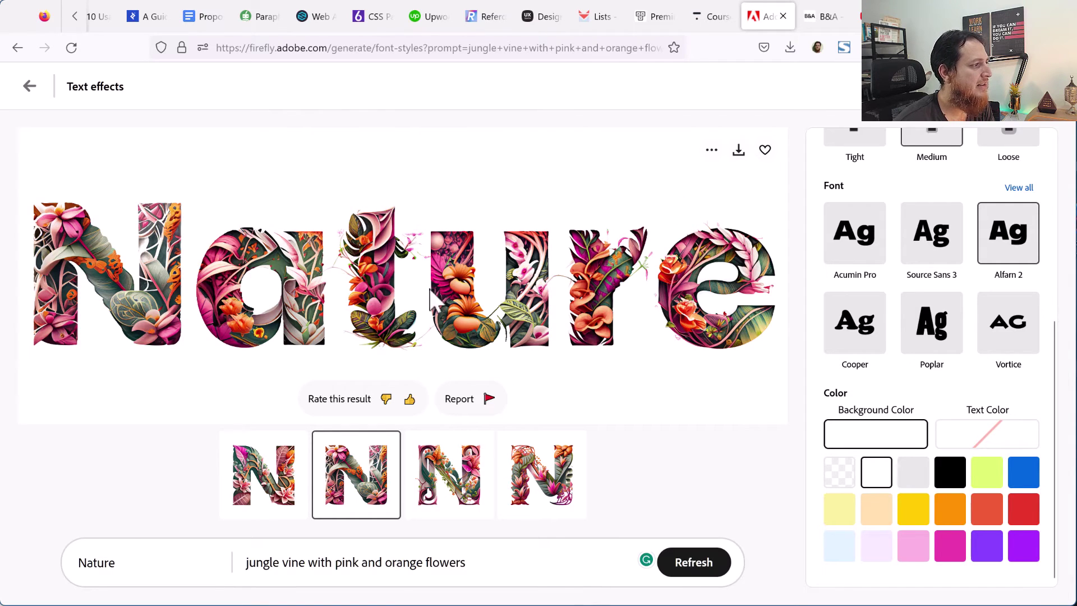
pyautogui.click(765, 149)
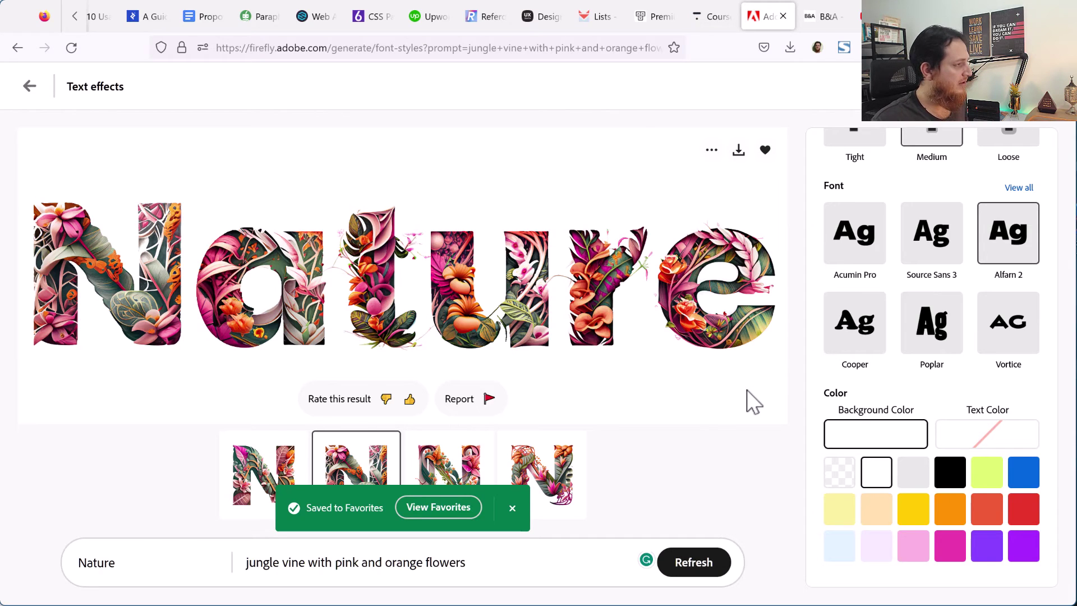
pyautogui.press('super+shift+c')
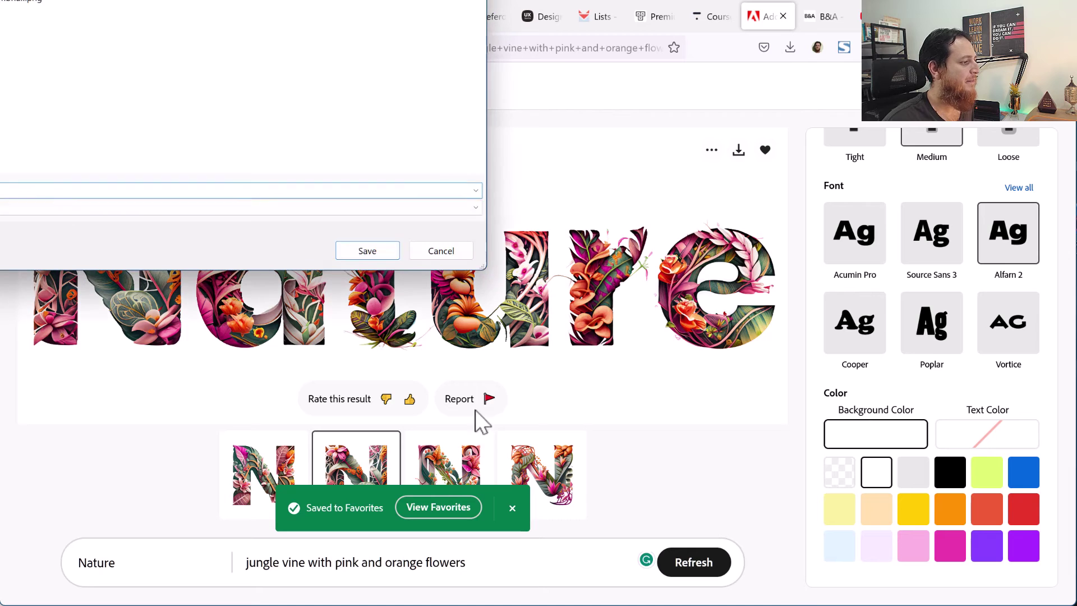
pyautogui.press('Escape')
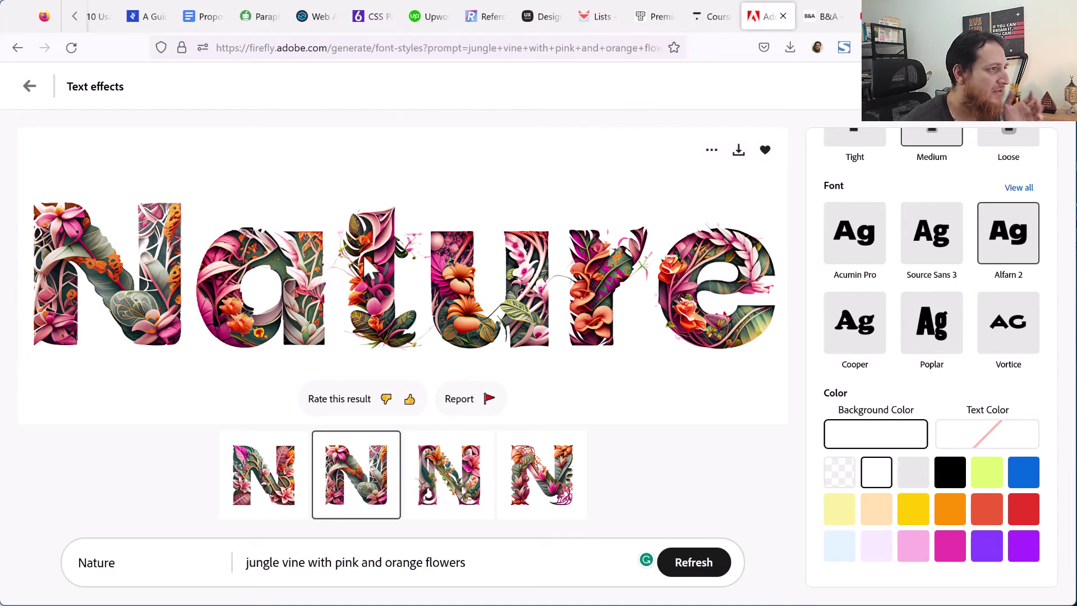
# Go from Text effects to the home page and open the double-exposure portrait sample in Text to image.
pyautogui.click(30, 87)
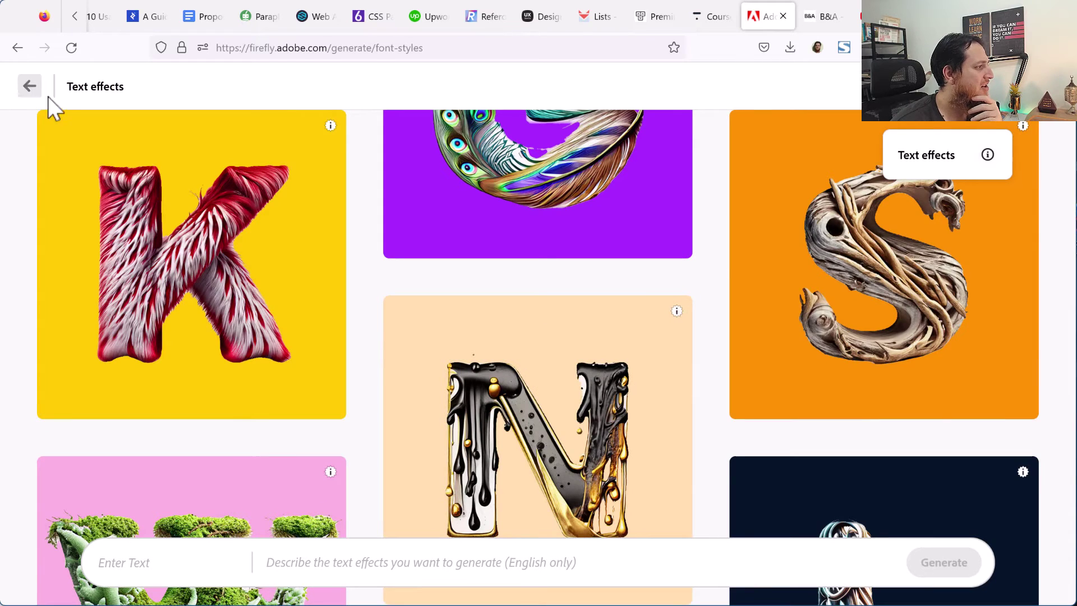
pyautogui.click(31, 89)
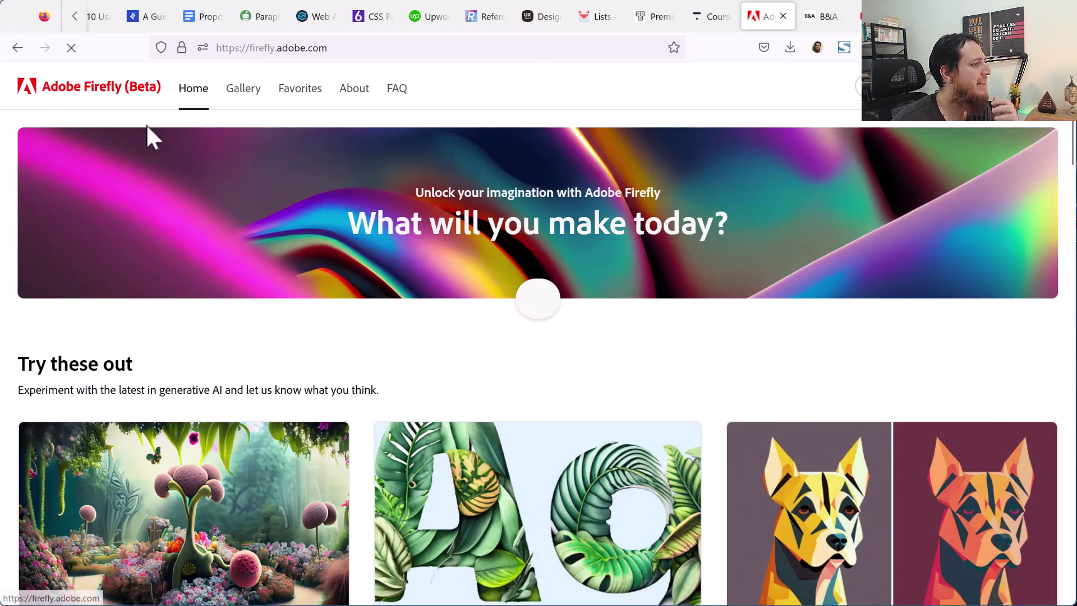
pyautogui.scroll(-4, 240, 504)
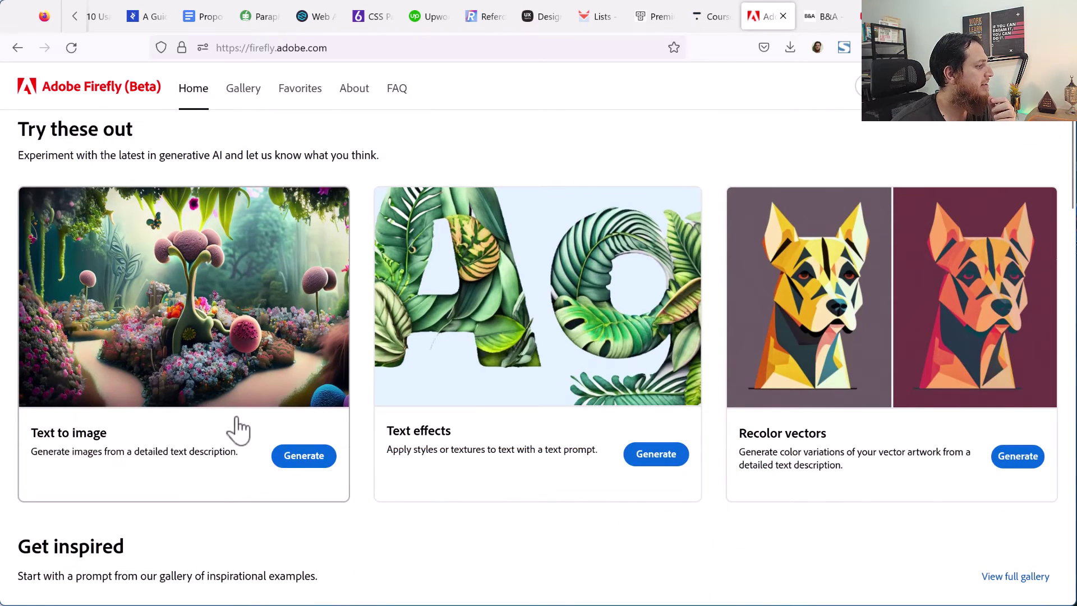
pyautogui.click(288, 457)
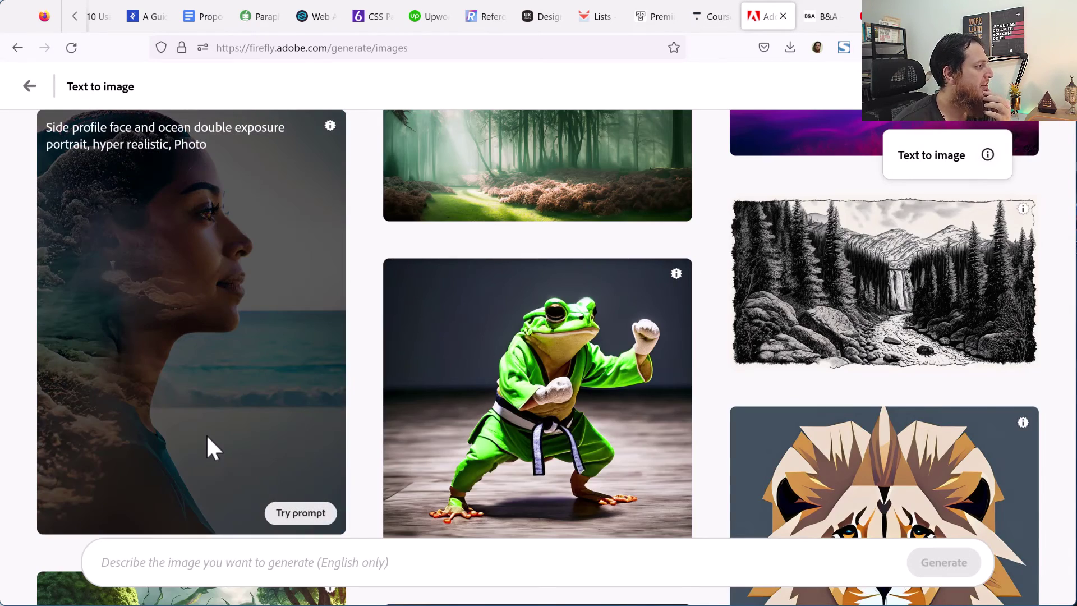
pyautogui.scroll(-5, 207, 446)
pyautogui.scroll(4, 205, 446)
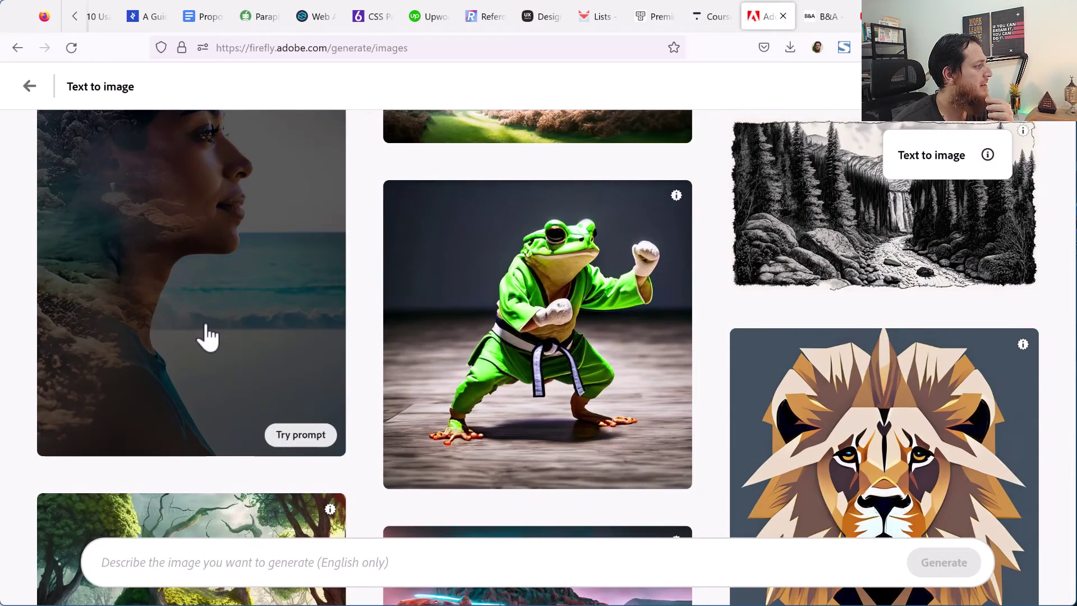
pyautogui.click(207, 335)
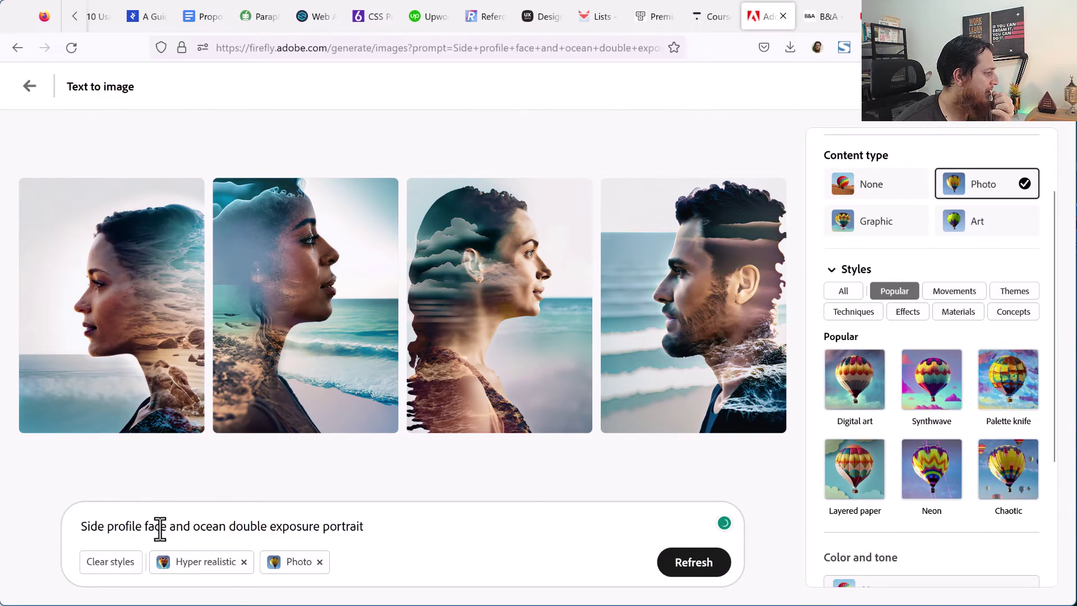
# Add 'of' and a public figure's name after 'face' in the portrait prompt and generate.
pyautogui.click(168, 527)
pyautogui.write('of a')
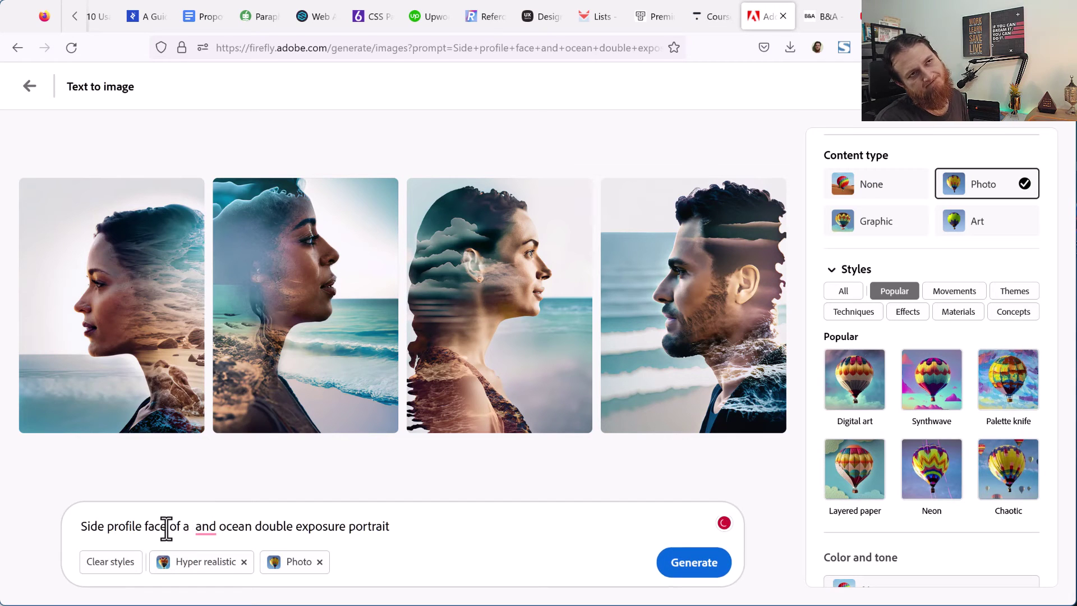
pyautogui.press('BackSpace')
pyautogui.press('BackSpace')
pyautogui.write('Putin')
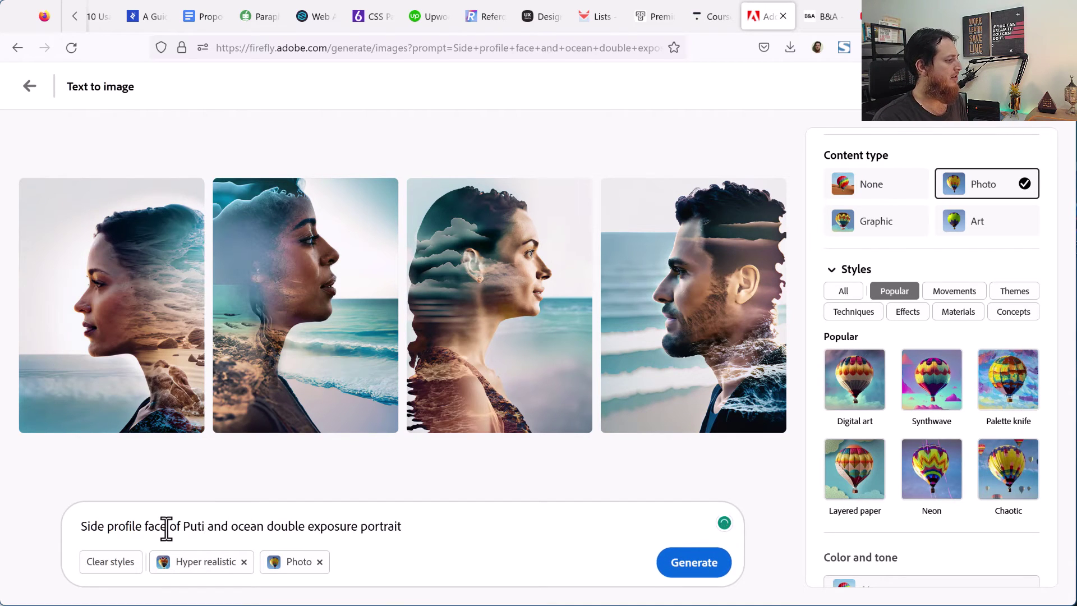
pyautogui.press('Return')
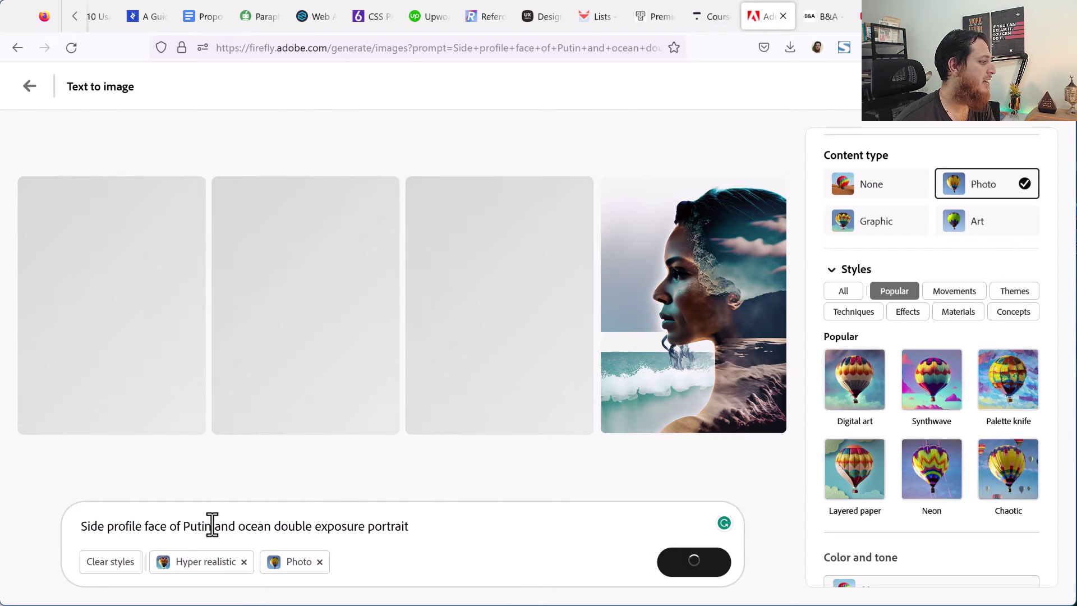
# Replace the person's name with 'white male with beard' and regenerate the portraits.
pyautogui.moveTo(212, 526); pyautogui.dragTo(186, 526)
pyautogui.write('white male')
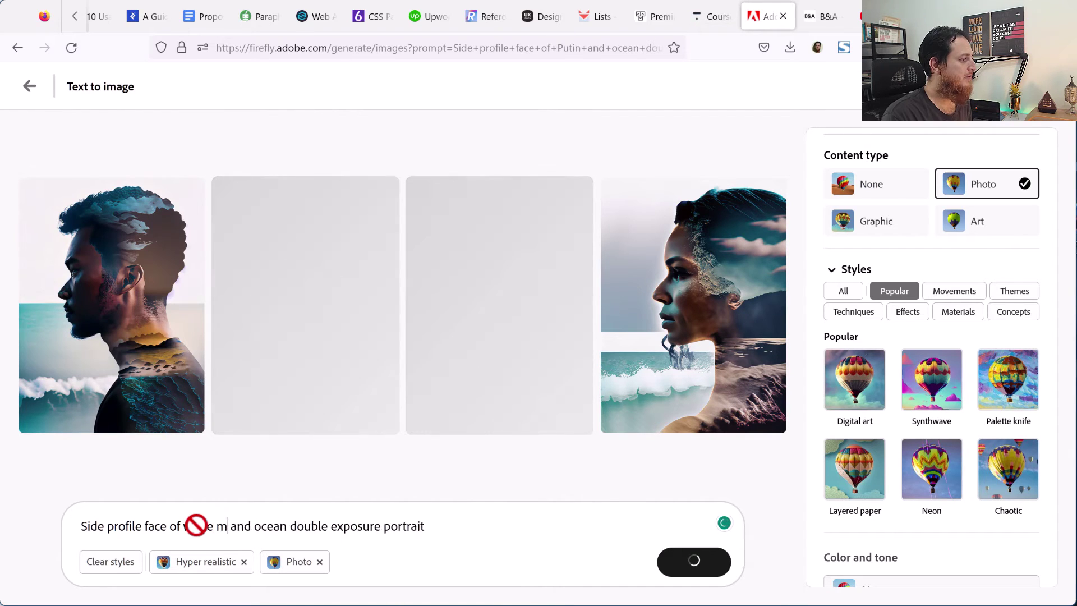
pyautogui.write(' with beard')
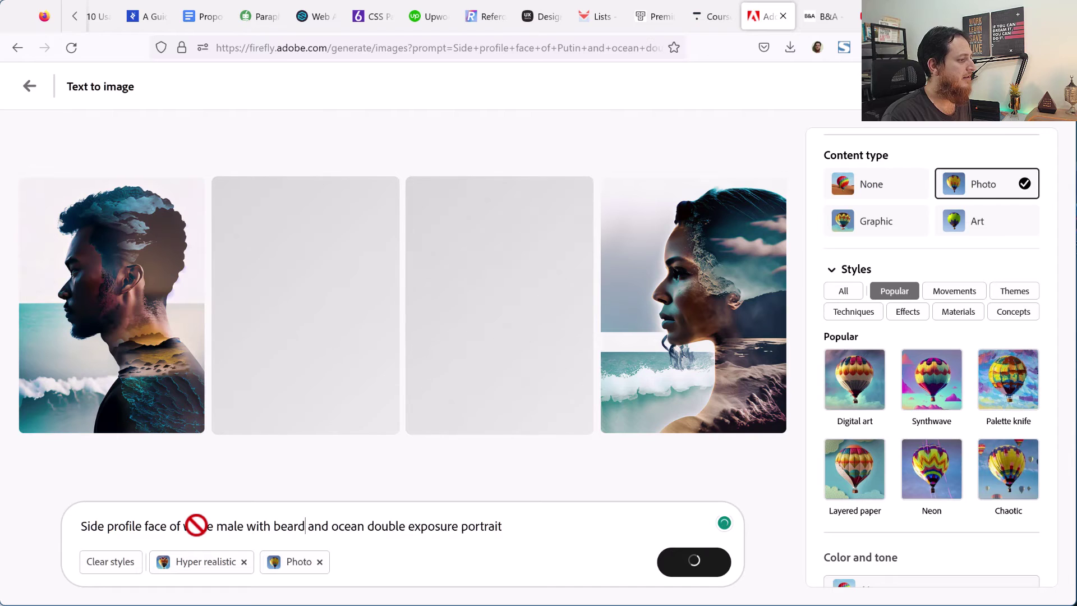
pyautogui.press('Return')
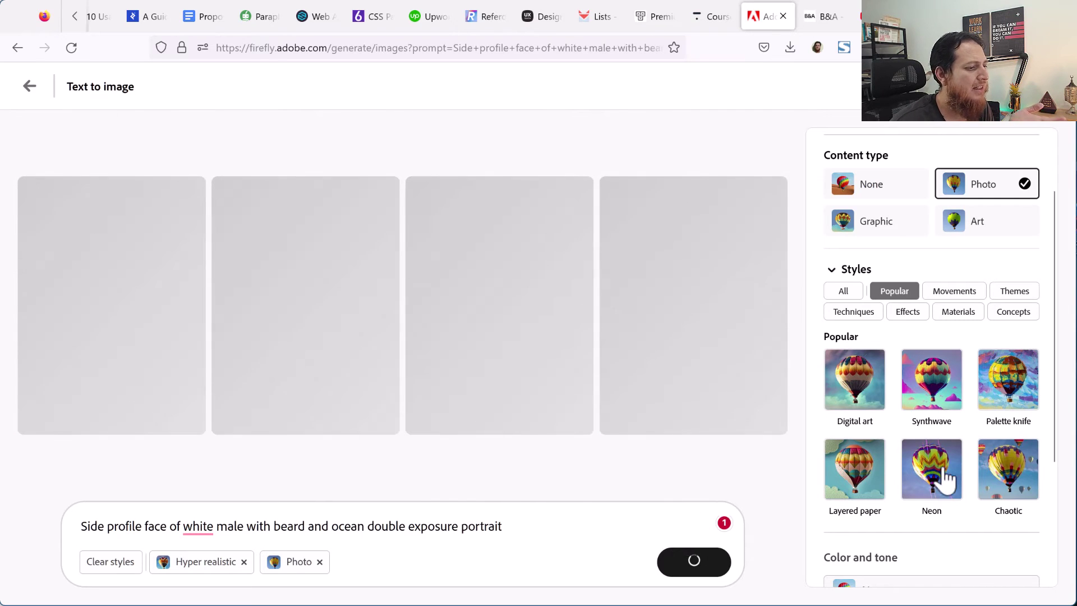
pyautogui.scroll(-3, 896, 477)
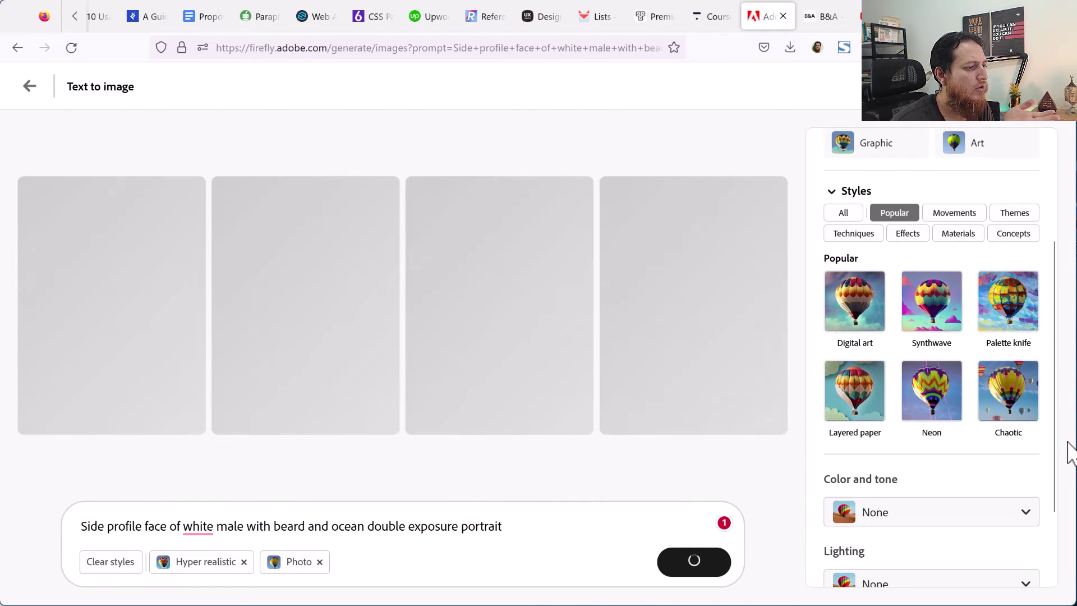
pyautogui.scroll(-1, 1049, 463)
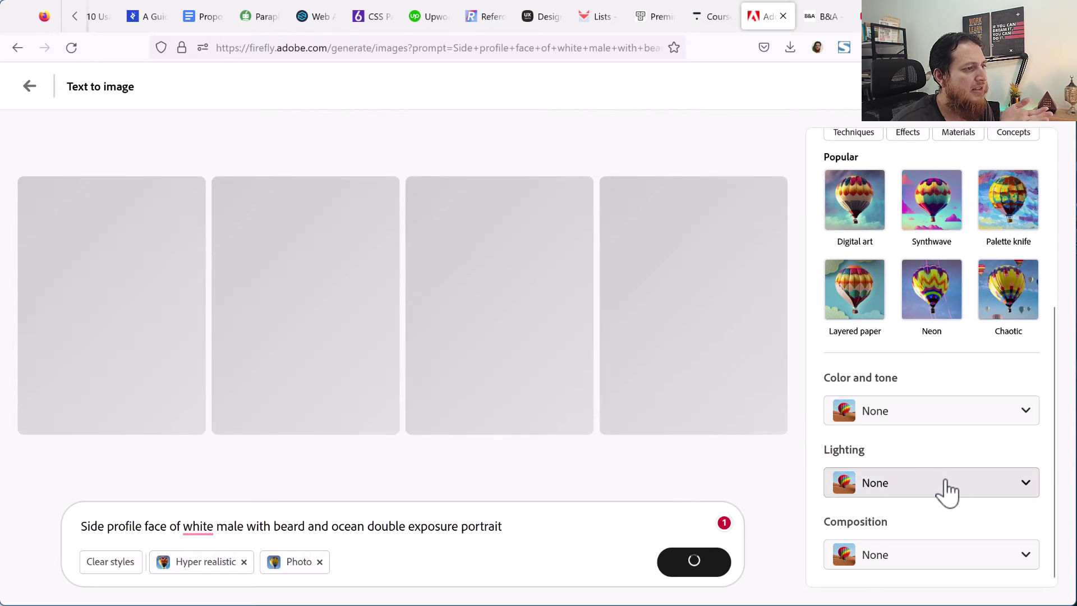
pyautogui.scroll(5, 948, 492)
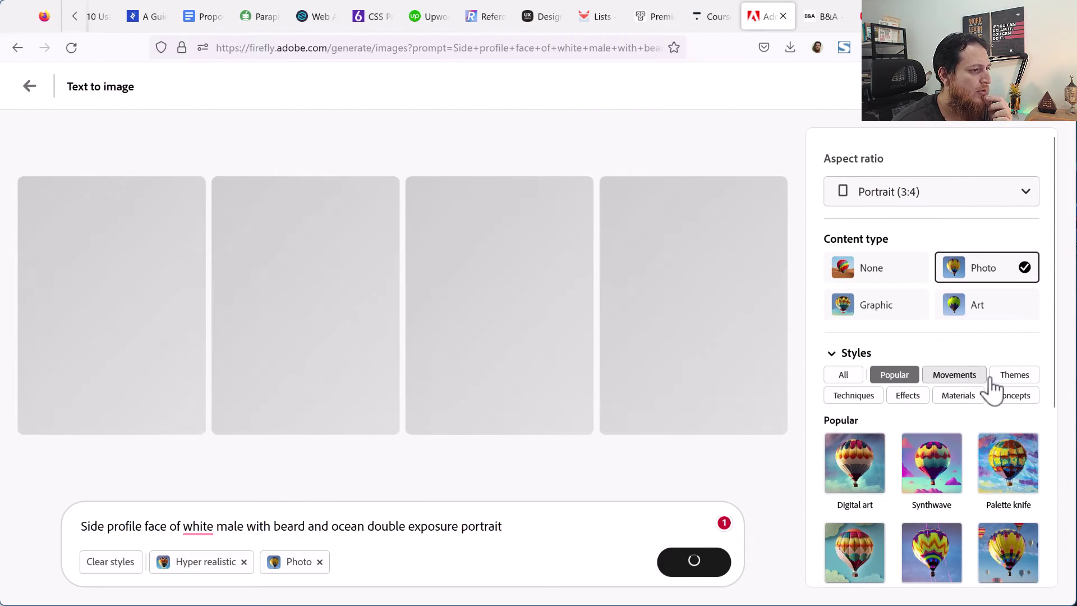
pyautogui.click(1010, 377)
pyautogui.scroll(-3, 975, 463)
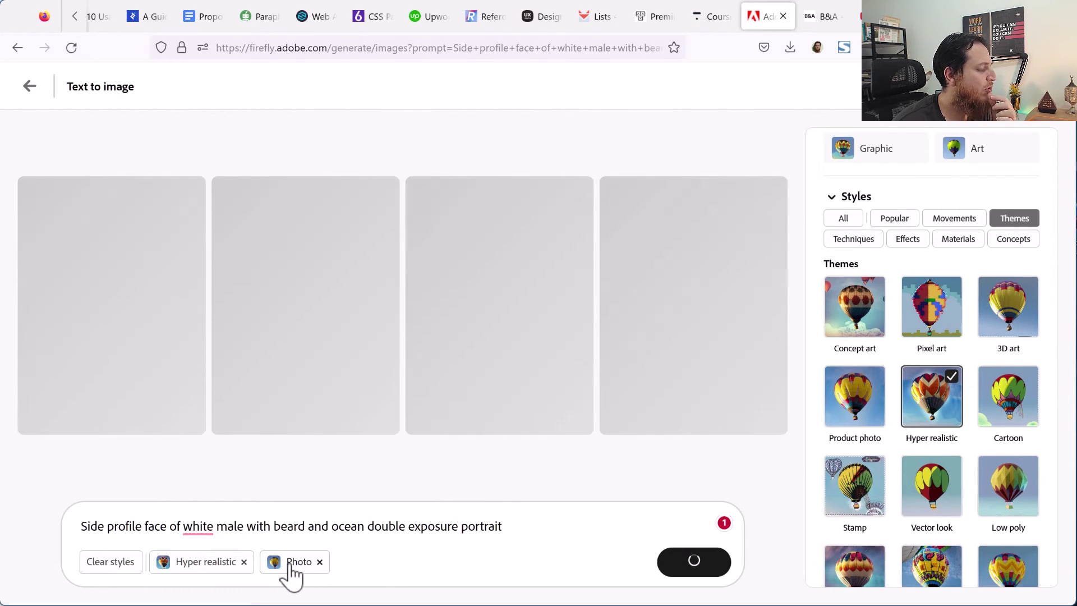
# Accept the 'a white' grammar fix, favorite the first bearded portrait, and return to the gallery.
pyautogui.moveTo(217, 535)
pyautogui.click(206, 447)
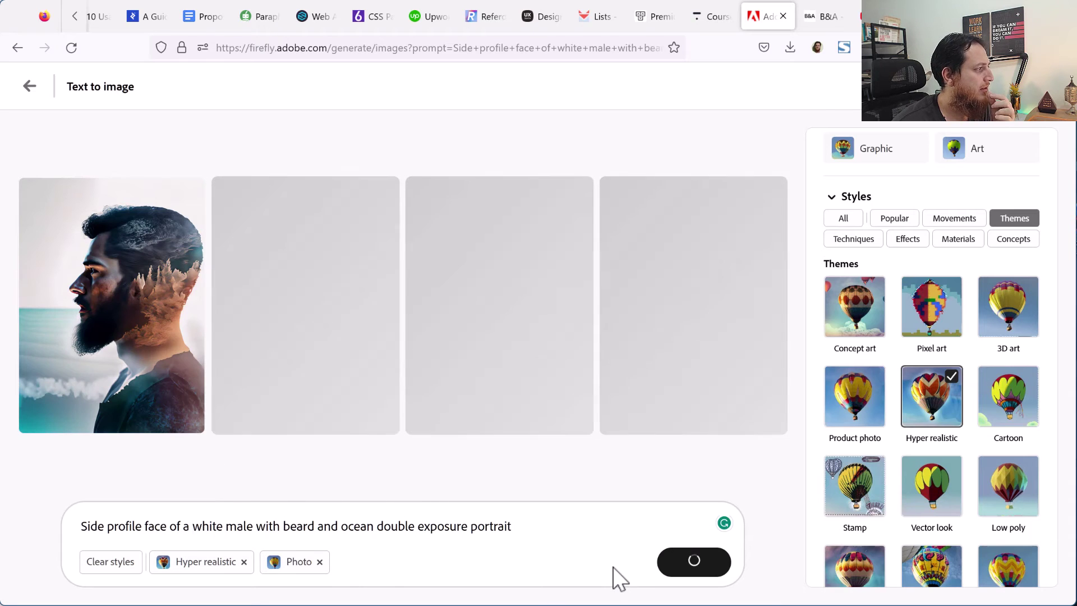
pyautogui.moveTo(164, 325)
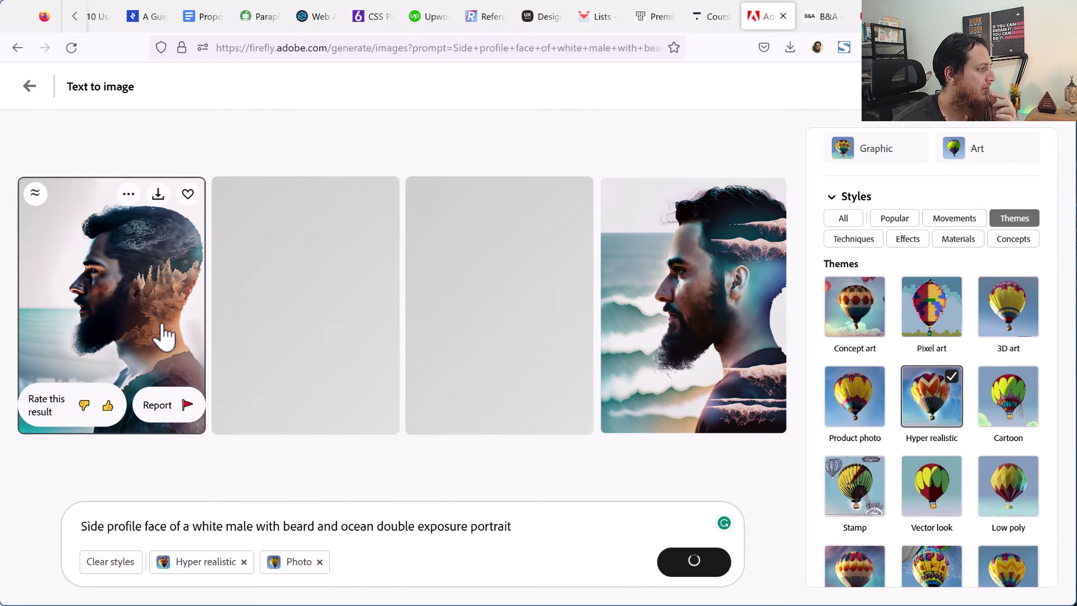
pyautogui.click(187, 194)
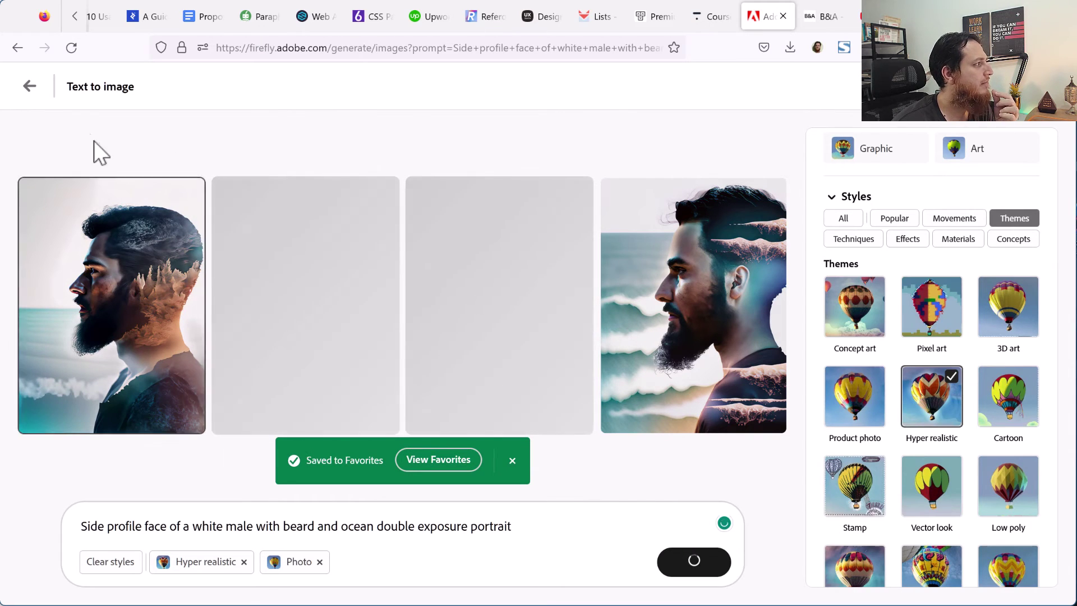
pyautogui.click(29, 87)
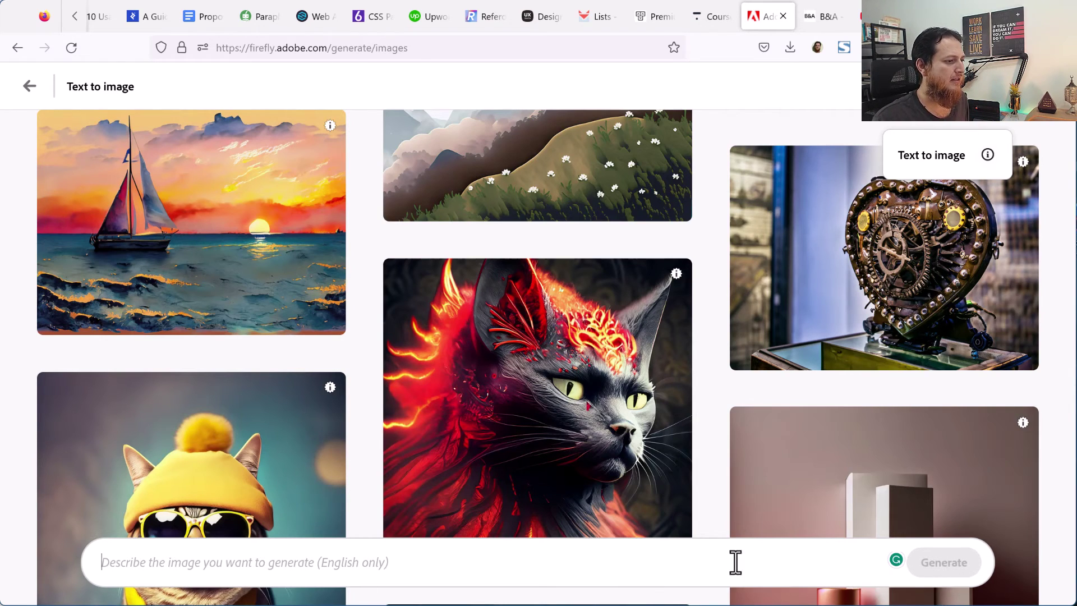
# Generate from a white magical princess prompt, add Hyper realistic style, and remove the Art style.
pyautogui.click(412, 571)
pyautogui.write('a white magical princess with blue')
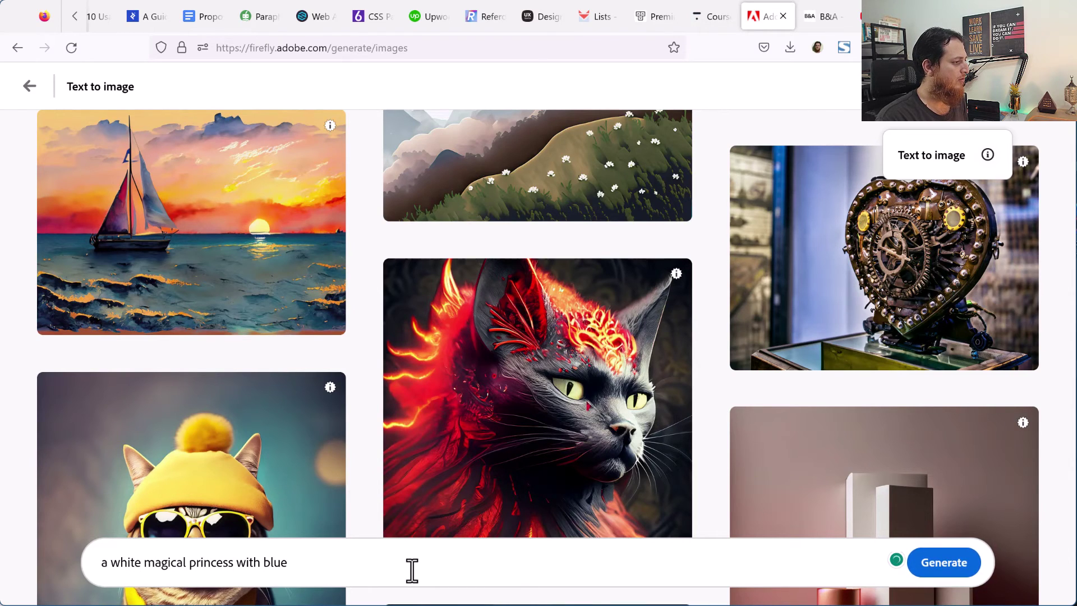
pyautogui.write('s')
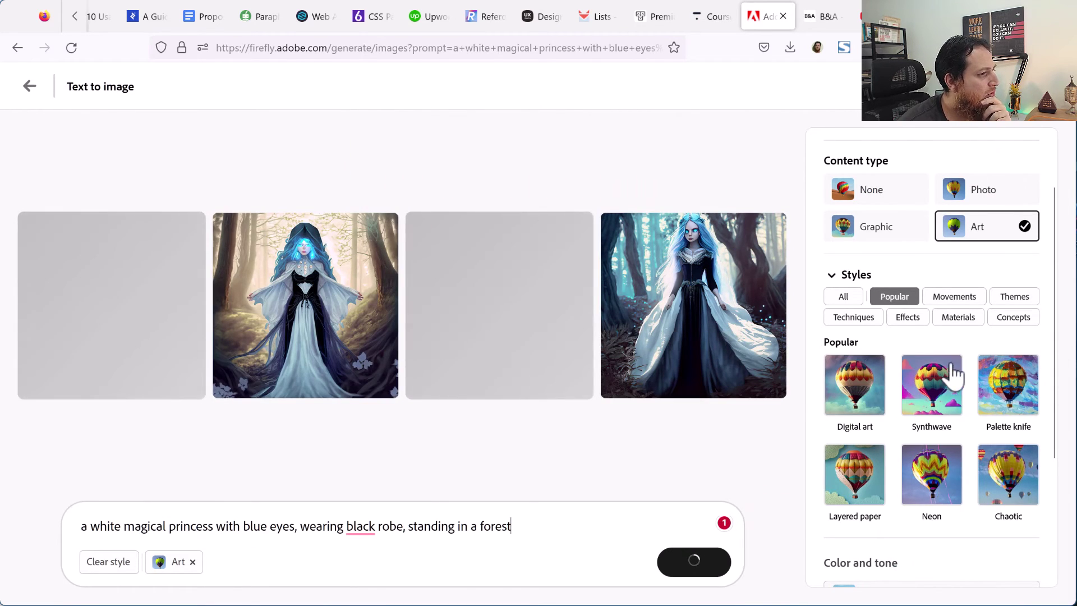
pyautogui.click(1016, 299)
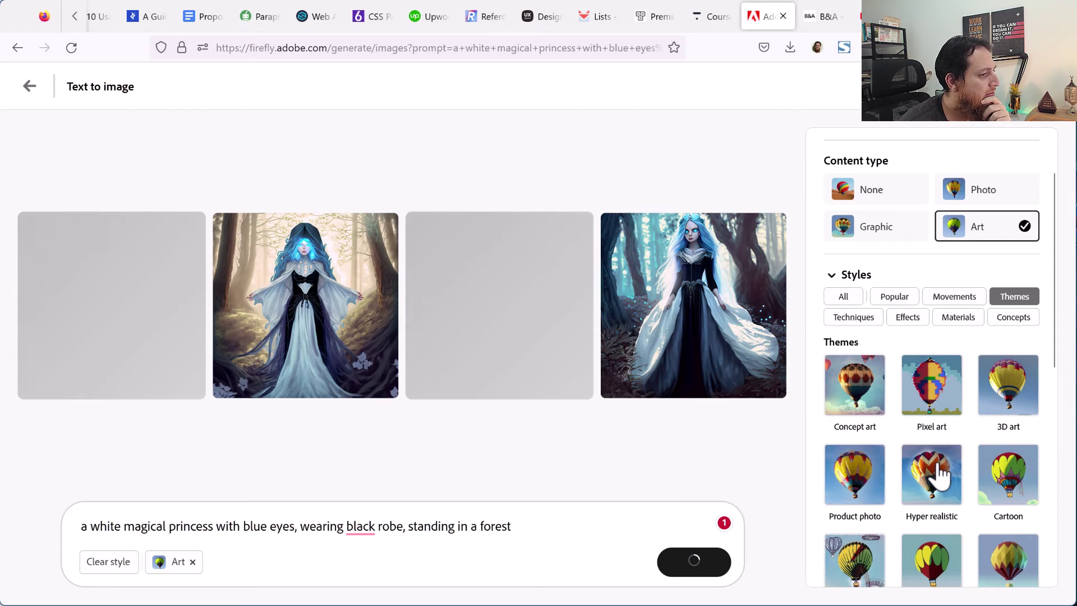
pyautogui.click(938, 465)
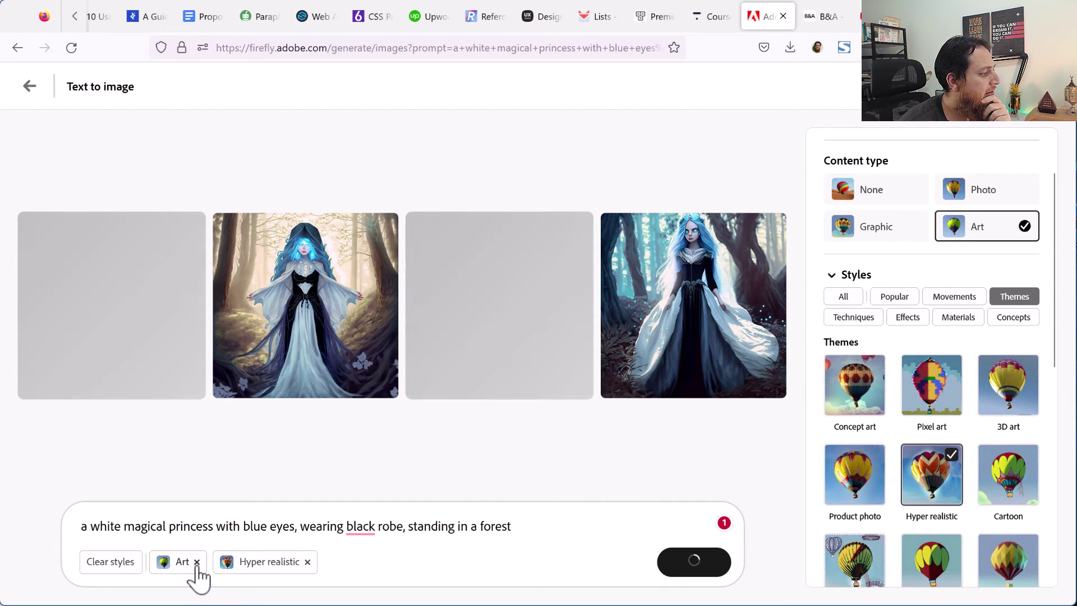
pyautogui.click(197, 562)
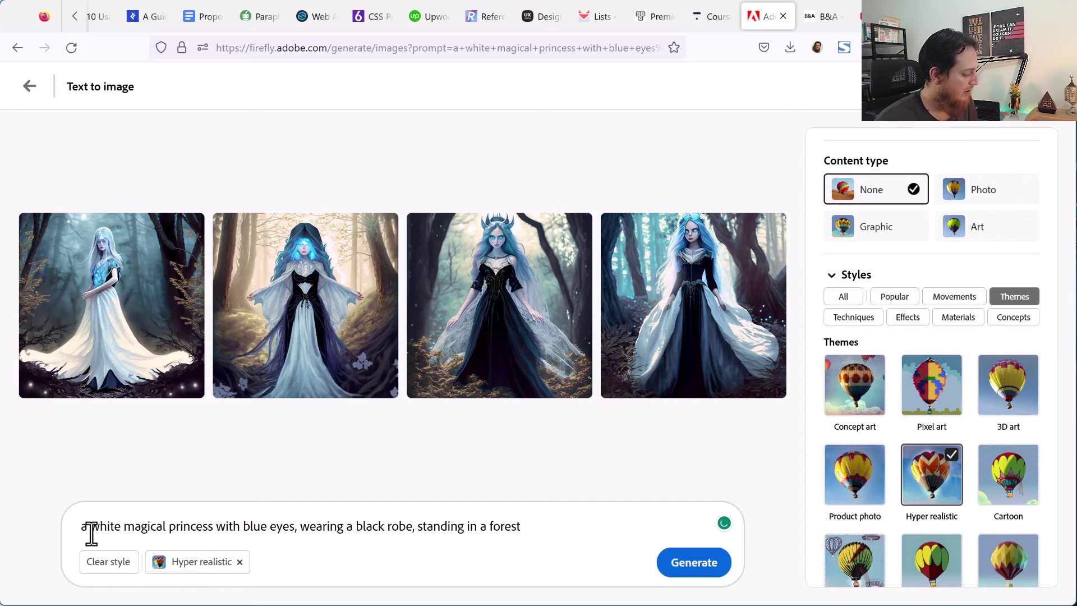
# Insert 'cute' before 'white' in the princess prompt and generate.
pyautogui.click(91, 527)
pyautogui.write('cute')
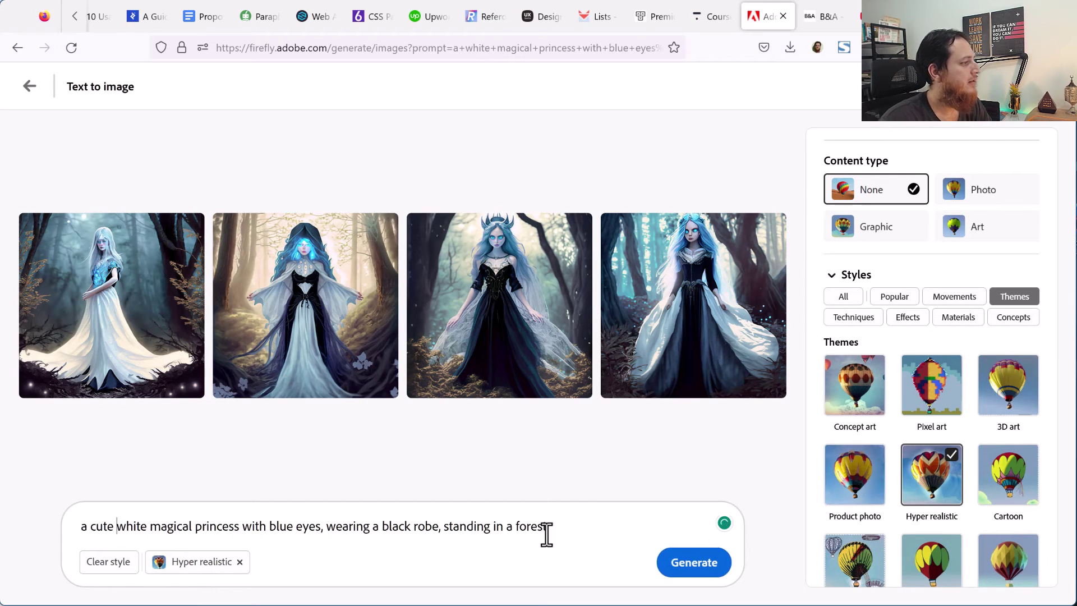
pyautogui.click(680, 562)
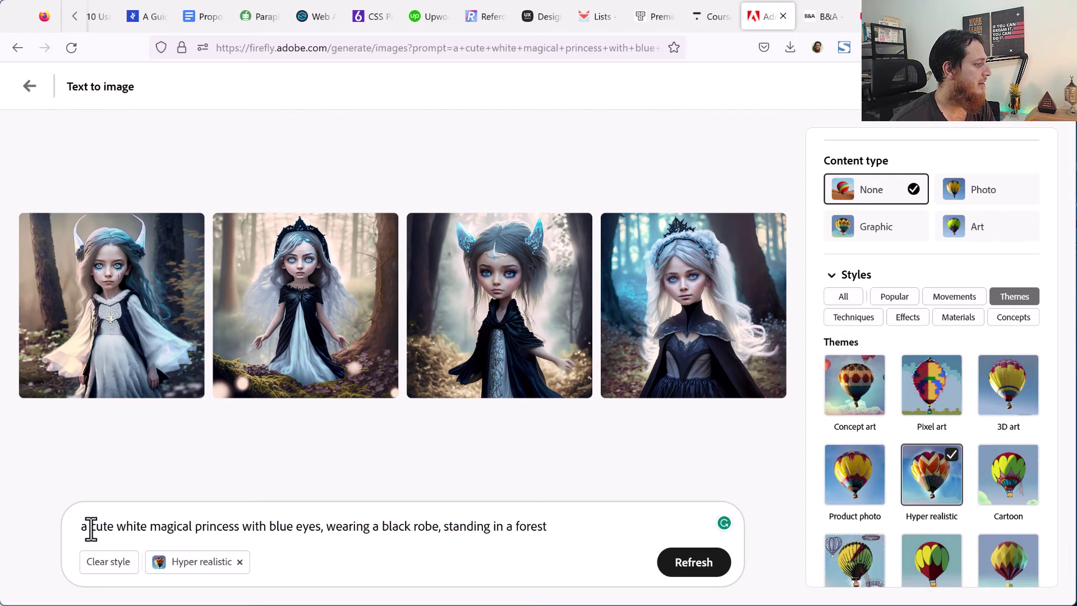
# Add 'teen' and 'supermodel face' to the prompt, regenerate, and request variations of the fourth image.
pyautogui.click(90, 528)
pyautogui.write('teen')
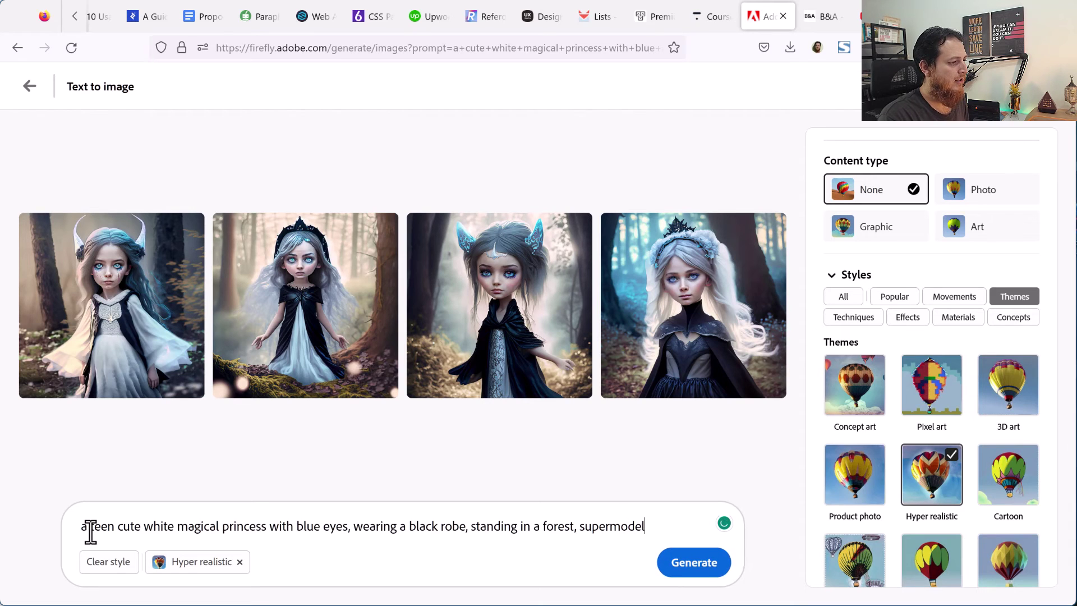
pyautogui.write('e')
pyautogui.press('Return')
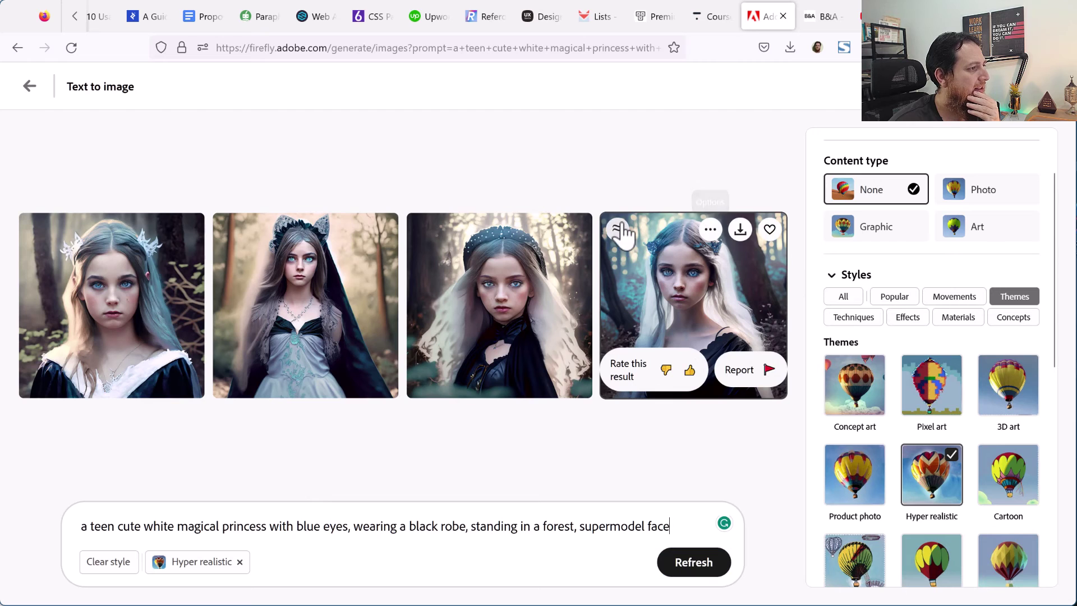
pyautogui.click(618, 230)
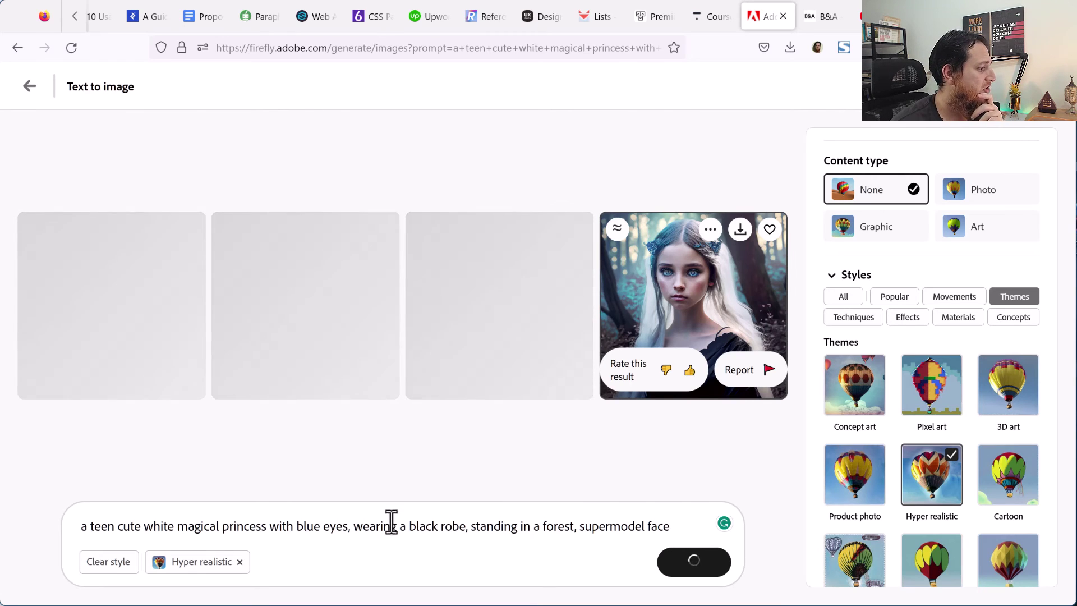
# Add the fourth teen princess variation to Favorites.
pyautogui.click(769, 230)
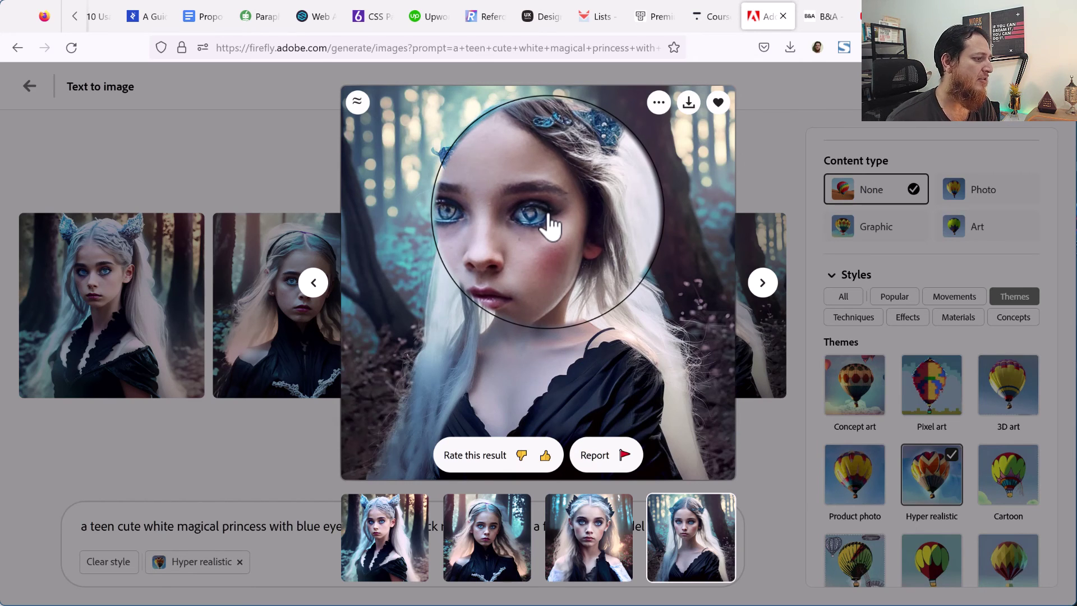
# Rate the enlarged princess image thumbs-up, then preview another variation and the favorited one.
pyautogui.click(546, 456)
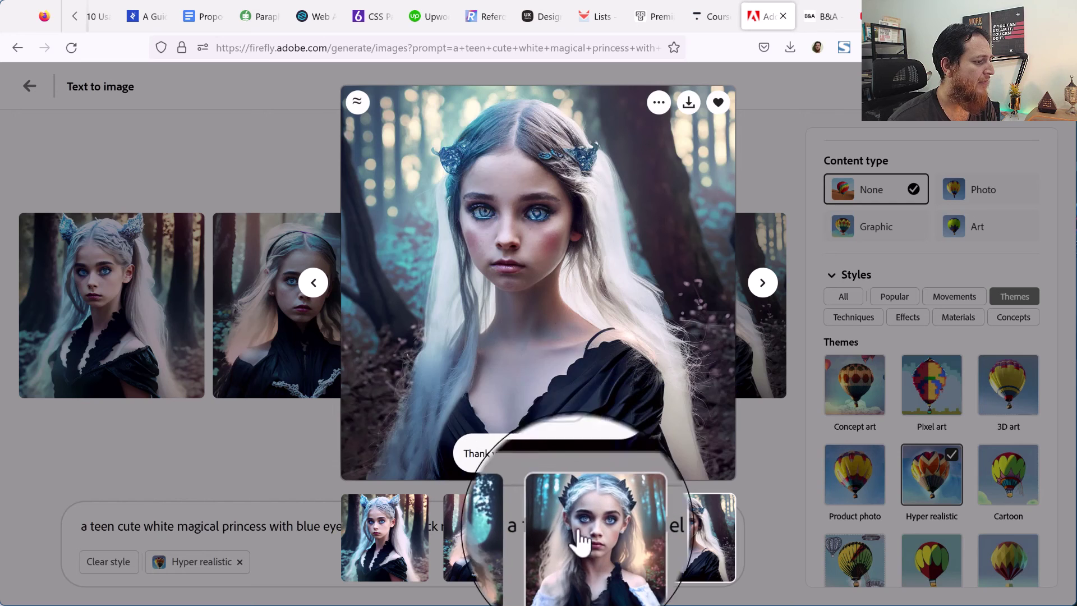
pyautogui.click(589, 561)
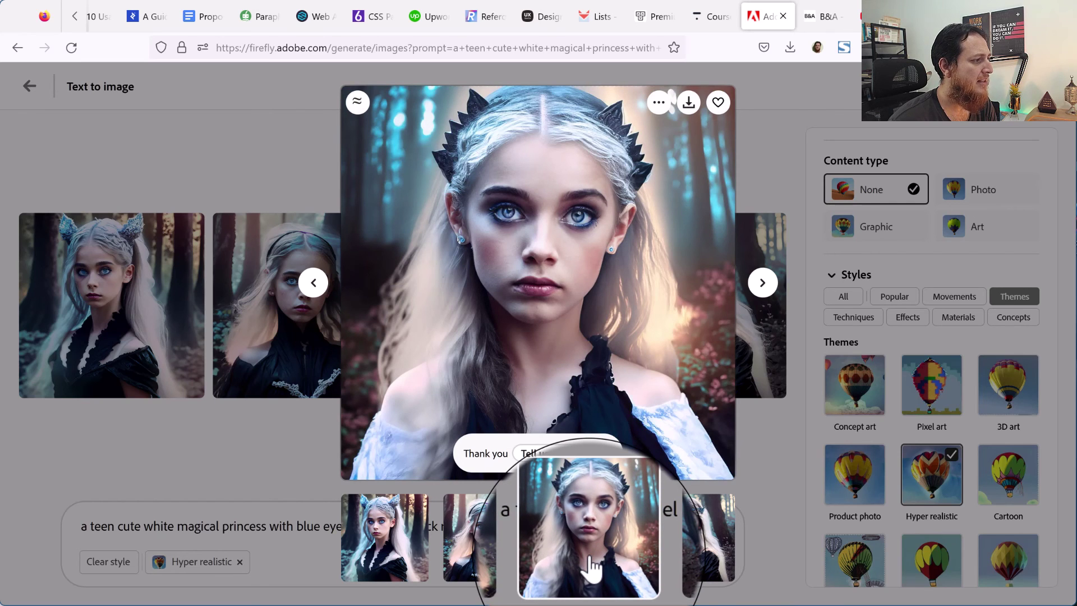
pyautogui.click(710, 554)
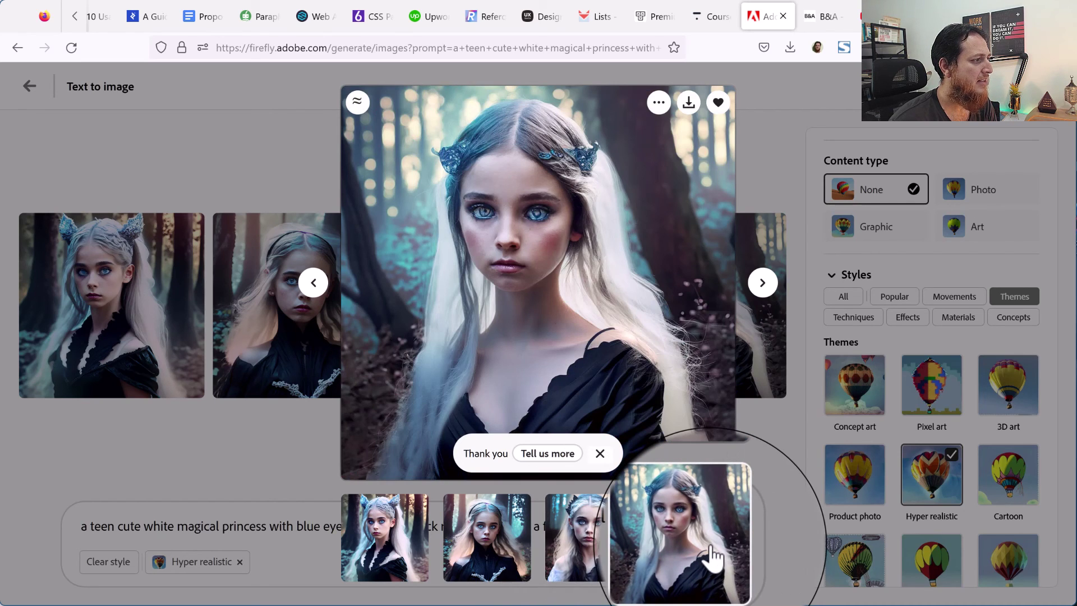